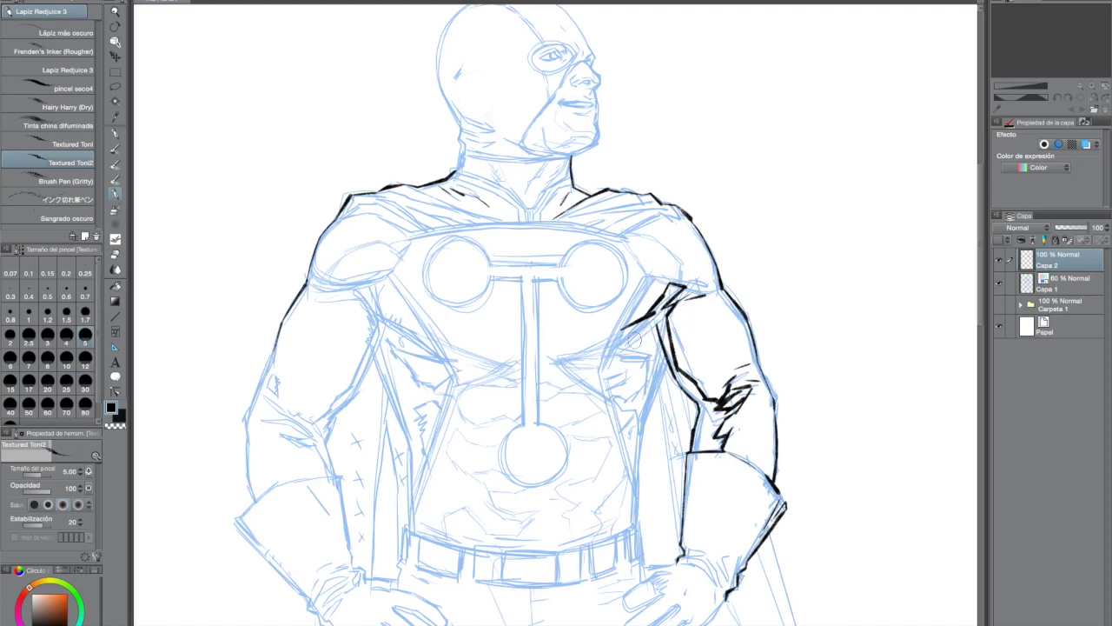
# Ink the torso's side beside the already inked arm, with jagged shadow shapes below the chest
pyautogui.moveTo(630, 379)
pyautogui.mouseDown()
pyautogui.moveTo(618, 420)
pyautogui.moveTo(632, 411)
pyautogui.moveTo(622, 434)
pyautogui.moveTo(639, 496)
pyautogui.mouseUp()
pyautogui.moveTo(669, 360)
pyautogui.mouseDown()
pyautogui.moveTo(635, 522)
pyautogui.moveTo(642, 580)
pyautogui.mouseUp()
pyautogui.moveTo(383, 324); pyautogui.dragTo(370, 285)
# Ink the upper contour and lower accents of the shoulder on the uninked arm's side
pyautogui.hotkey('shift', 'space')
pyautogui.moveTo(369, 272)
pyautogui.mouseDown()
pyautogui.moveTo(373, 371)
pyautogui.moveTo(421, 447)
pyautogui.mouseUp()
pyautogui.moveTo(416, 441); pyautogui.dragTo(408, 474)
pyautogui.moveTo(386, 504); pyautogui.dragTo(396, 492)
# Ink the chest piece's upper edge and the dark cape folds on the inked arm's shoulder
pyautogui.moveTo(347, 439)
pyautogui.mouseDown()
pyautogui.moveTo(398, 389)
pyautogui.moveTo(517, 214)
pyautogui.mouseUp()
pyautogui.moveTo(396, 396)
pyautogui.mouseDown()
pyautogui.moveTo(511, 222)
pyautogui.moveTo(532, 161)
pyautogui.mouseUp()
pyautogui.moveTo(496, 213)
pyautogui.mouseDown()
pyautogui.moveTo(515, 170)
pyautogui.moveTo(500, 193)
pyautogui.moveTo(503, 179)
pyautogui.mouseUp()
pyautogui.moveTo(483, 247); pyautogui.dragTo(503, 199)
pyautogui.moveTo(466, 267); pyautogui.dragTo(484, 215)
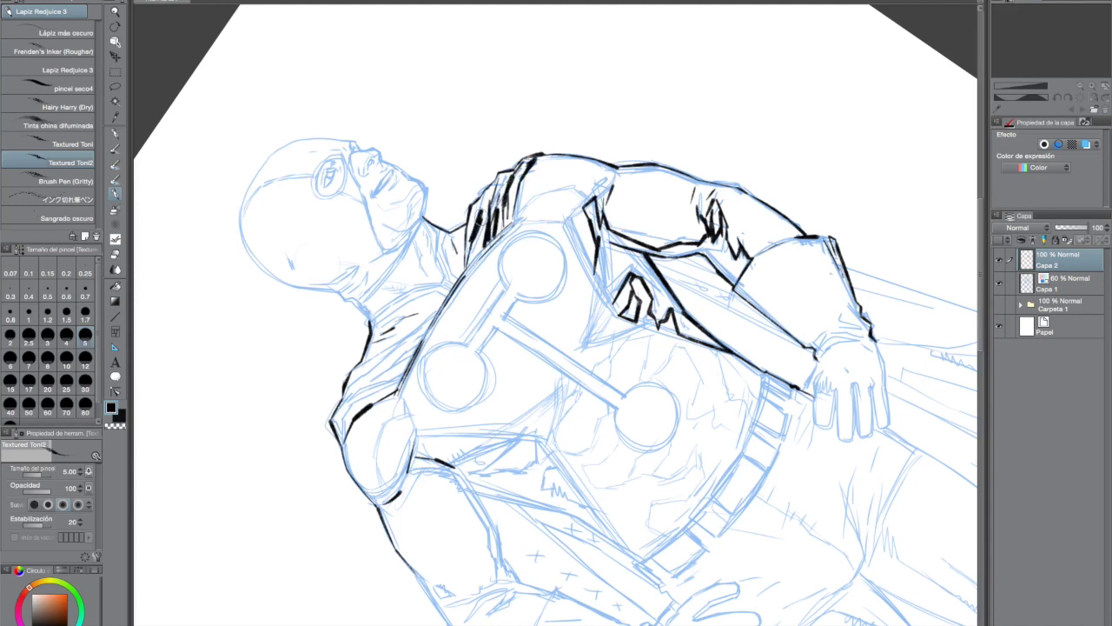
# Undo the last two strokes and ink the back of the neck, the jaw and the face profile
pyautogui.hotkey('shift', 'space')
pyautogui.moveTo(574, 117); pyautogui.dragTo(741, 246)
pyautogui.hotkey('ctrl', 'z')
pyautogui.hotkey('ctrl', 'z')
pyautogui.moveTo(451, 156)
pyautogui.mouseDown()
pyautogui.moveTo(497, 201)
pyautogui.moveTo(481, 157)
pyautogui.moveTo(497, 114)
pyautogui.mouseUp()
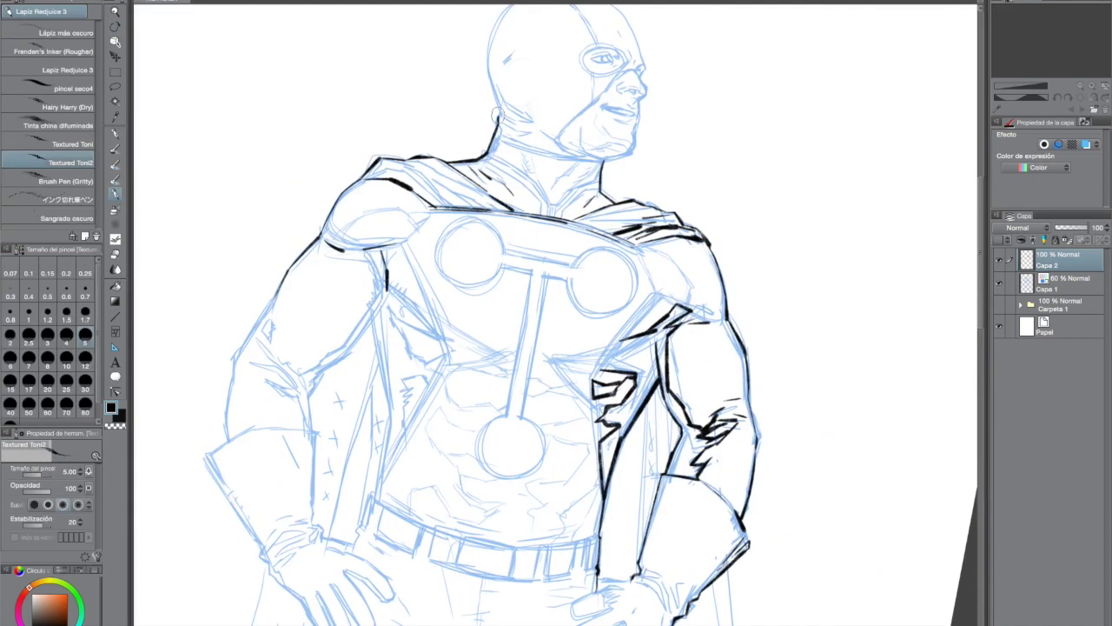
pyautogui.moveTo(603, 161)
pyautogui.mouseDown()
pyautogui.moveTo(639, 132)
pyautogui.moveTo(636, 96)
pyautogui.mouseUp()
pyautogui.moveTo(641, 58); pyautogui.dragTo(638, 39)
# Ink the rounded outline of the masked head and check it with the sketch layer Capa 1 hidden
pyautogui.moveTo(498, 112)
pyautogui.mouseDown()
pyautogui.moveTo(490, 71)
pyautogui.moveTo(503, 281)
pyautogui.mouseUp()
pyautogui.moveTo(500, 278); pyautogui.dragTo(513, 241)
pyautogui.hotkey('shift', 'space')
pyautogui.moveTo(786, 274)
pyautogui.mouseDown()
pyautogui.moveTo(762, 203)
pyautogui.moveTo(556, 81)
pyautogui.mouseUp()
pyautogui.moveTo(443, 315)
pyautogui.mouseDown()
pyautogui.moveTo(452, 258)
pyautogui.moveTo(505, 222)
pyautogui.mouseUp()
pyautogui.moveTo(513, 200); pyautogui.dragTo(636, 222)
pyautogui.click(999, 283)
pyautogui.click(1000, 283)
pyautogui.click(999, 284)
pyautogui.click(1000, 283)
# Ink the accents on the neck and the back of the mask, plus the mask's diagonal edge across the cheek
pyautogui.moveTo(573, 191); pyautogui.dragTo(594, 196)
pyautogui.moveTo(599, 379); pyautogui.dragTo(578, 408)
pyautogui.moveTo(525, 351)
pyautogui.mouseDown()
pyautogui.moveTo(565, 374)
pyautogui.moveTo(625, 375)
pyautogui.mouseUp()
pyautogui.moveTo(560, 356); pyautogui.dragTo(617, 382)
pyautogui.moveTo(518, 325)
pyautogui.mouseDown()
pyautogui.moveTo(544, 347)
pyautogui.moveTo(537, 341)
pyautogui.mouseUp()
pyautogui.moveTo(515, 277); pyautogui.dragTo(509, 304)
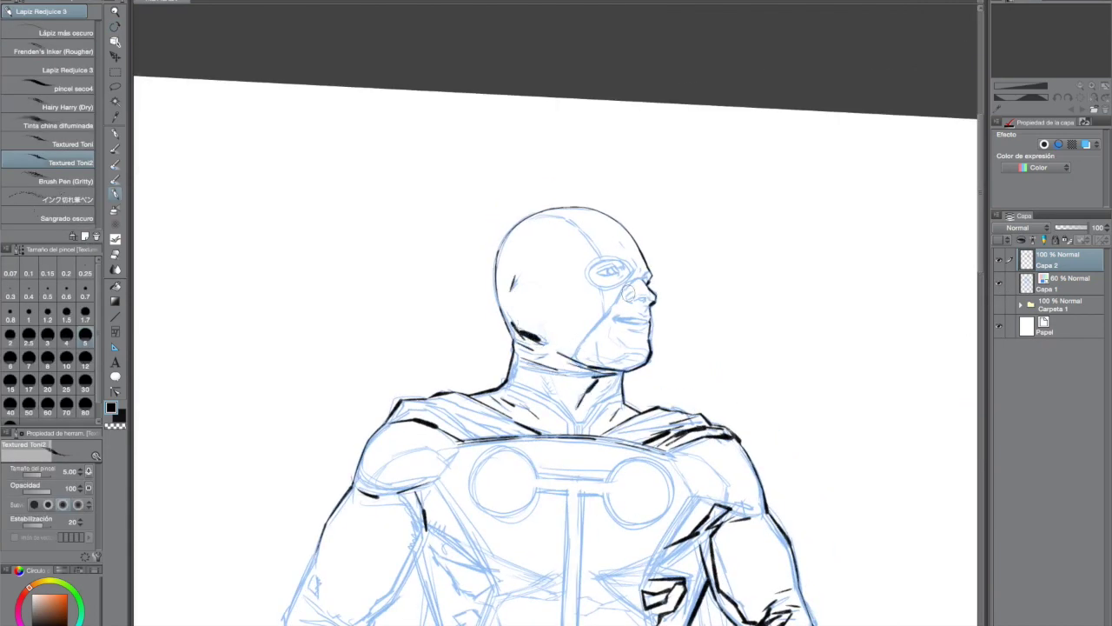
pyautogui.moveTo(577, 348); pyautogui.dragTo(622, 280)
pyautogui.press('Tab')
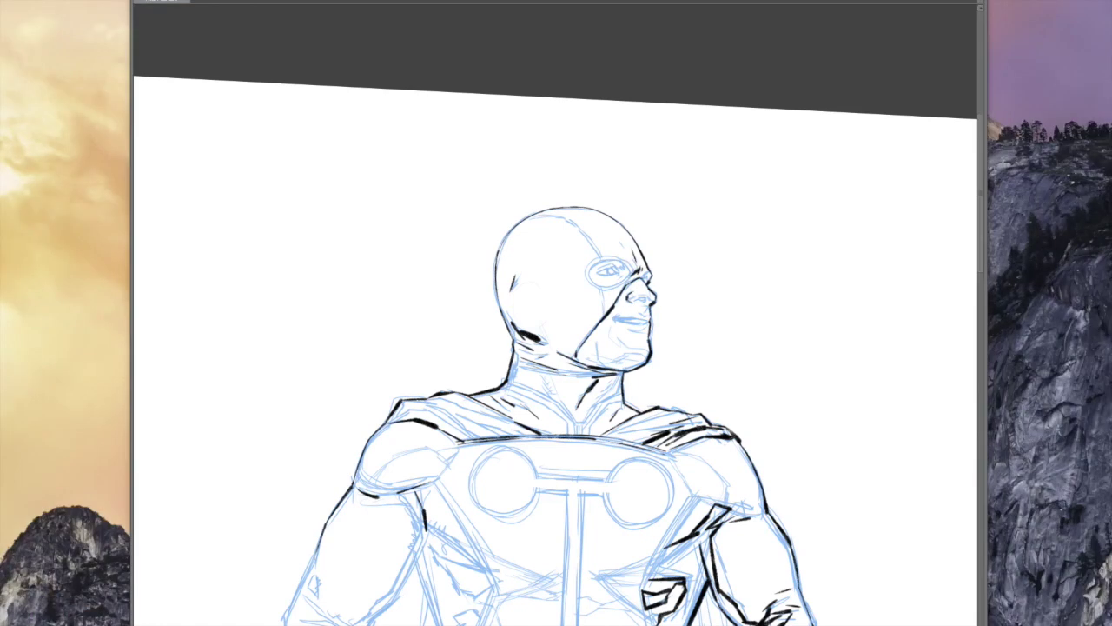
pyautogui.press('Tab')
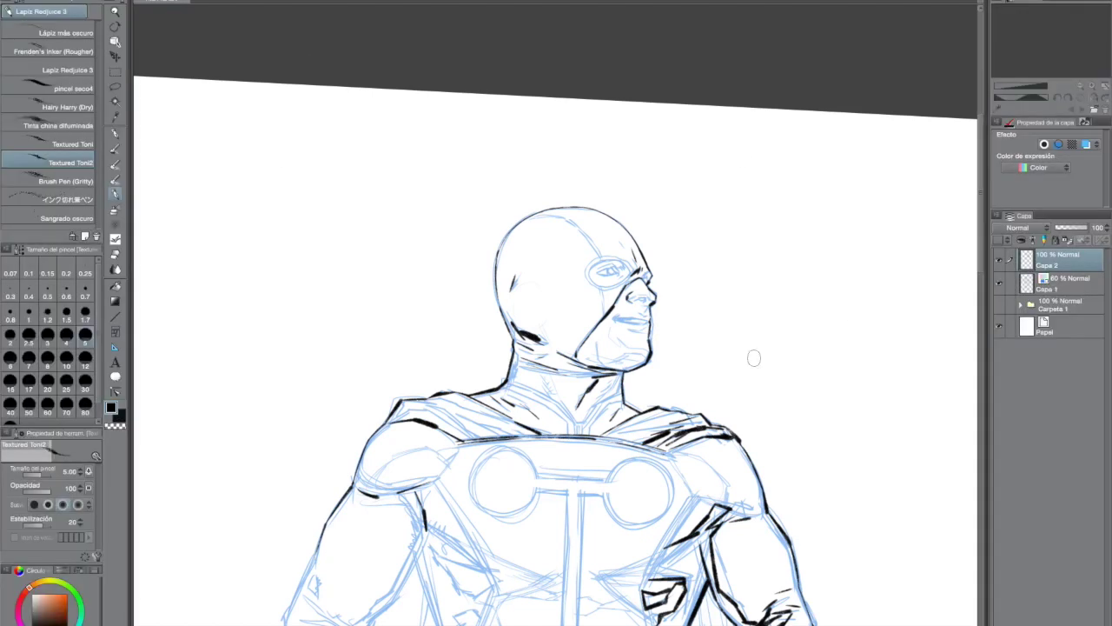
# Ink the eye with its mask opening and the seam running over the top of the head
pyautogui.moveTo(589, 259); pyautogui.dragTo(613, 252)
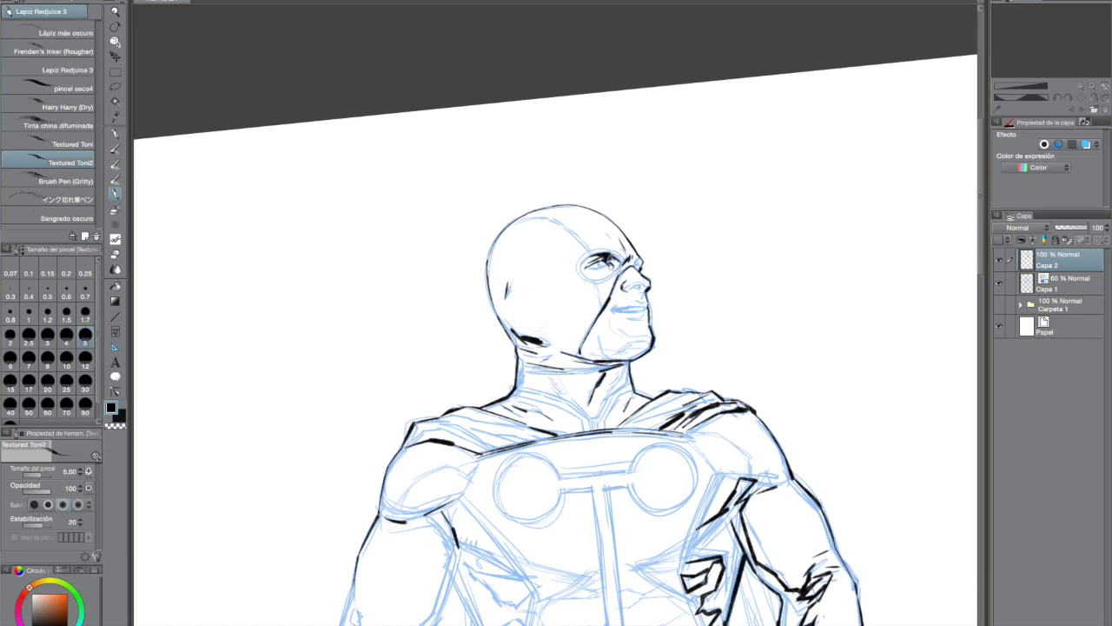
pyautogui.moveTo(590, 253)
pyautogui.mouseDown()
pyautogui.moveTo(618, 264)
pyautogui.moveTo(601, 310)
pyautogui.mouseUp()
pyautogui.moveTo(700, 320)
pyautogui.mouseDown()
pyautogui.moveTo(652, 203)
pyautogui.moveTo(504, 179)
pyautogui.mouseUp()
pyautogui.moveTo(481, 411)
pyautogui.mouseDown()
pyautogui.moveTo(460, 370)
pyautogui.moveTo(472, 324)
pyautogui.mouseUp()
pyautogui.moveTo(511, 249); pyautogui.dragTo(635, 238)
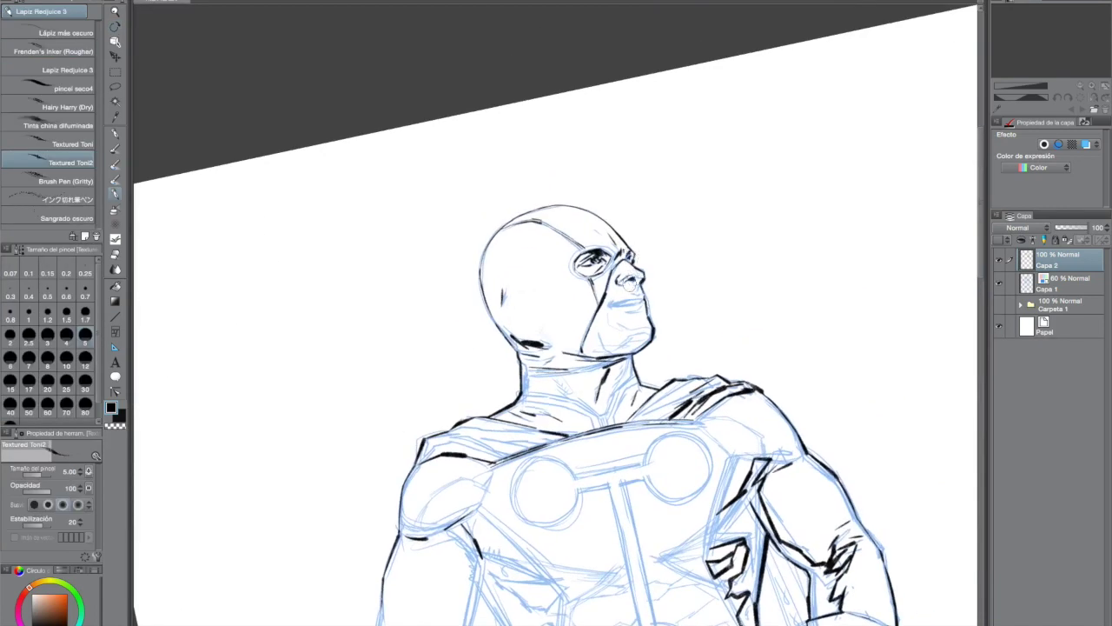
# Ink the mouth and chin shading and reinforce the mask's edge along the cheek
pyautogui.moveTo(613, 303); pyautogui.dragTo(646, 298)
pyautogui.moveTo(591, 322); pyautogui.dragTo(617, 351)
pyautogui.click(1000, 282)
pyautogui.click(1000, 283)
pyautogui.moveTo(595, 315); pyautogui.dragTo(581, 354)
# Add inked cape folds over the shoulder on the side the face looks toward
pyautogui.moveTo(727, 432); pyautogui.dragTo(736, 390)
pyautogui.moveTo(640, 378)
pyautogui.mouseDown()
pyautogui.moveTo(684, 344)
pyautogui.moveTo(716, 337)
pyautogui.moveTo(687, 365)
pyautogui.mouseUp()
pyautogui.moveTo(702, 355); pyautogui.dragTo(717, 341)
pyautogui.moveTo(693, 474)
pyautogui.mouseDown()
pyautogui.moveTo(479, 512)
pyautogui.moveTo(418, 471)
pyautogui.mouseUp()
# Ink thick dark cape folds over the shoulder behind the head
pyautogui.moveTo(496, 239); pyautogui.dragTo(485, 344)
pyautogui.moveTo(492, 294); pyautogui.dragTo(477, 330)
pyautogui.moveTo(488, 254); pyautogui.dragTo(468, 297)
pyautogui.moveTo(492, 220); pyautogui.dragTo(476, 266)
pyautogui.moveTo(466, 205); pyautogui.dragTo(480, 237)
pyautogui.moveTo(475, 219); pyautogui.dragTo(460, 288)
# Ink the inner contour of the left upper arm and the armpit shadow shapes running onto the chest
pyautogui.moveTo(486, 452); pyautogui.dragTo(690, 437)
pyautogui.moveTo(608, 452); pyautogui.dragTo(600, 335)
pyautogui.moveTo(436, 335); pyautogui.dragTo(458, 367)
pyautogui.moveTo(445, 331)
pyautogui.mouseDown()
pyautogui.moveTo(449, 372)
pyautogui.moveTo(439, 412)
pyautogui.moveTo(392, 473)
pyautogui.mouseUp()
pyautogui.moveTo(449, 388); pyautogui.dragTo(402, 484)
pyautogui.moveTo(450, 354); pyautogui.dragTo(520, 408)
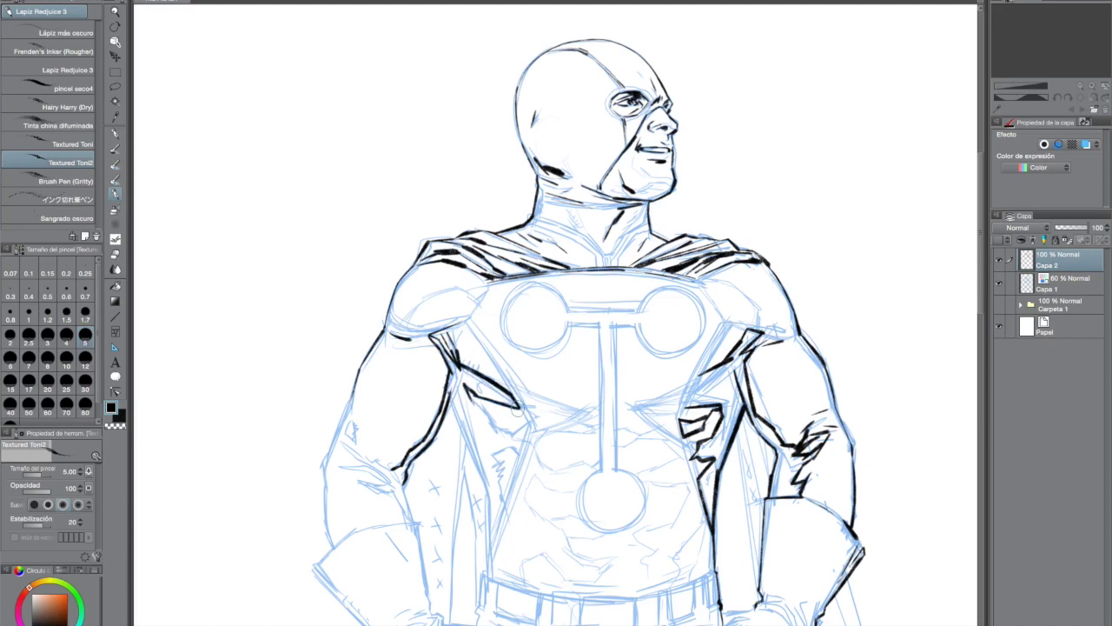
pyautogui.click(999, 283)
pyautogui.click(999, 282)
# Ink the torso's left side down to the belt and the first creases on the hip of the trunks
pyautogui.moveTo(519, 432)
pyautogui.mouseDown()
pyautogui.moveTo(522, 457)
pyautogui.moveTo(501, 492)
pyautogui.moveTo(491, 549)
pyautogui.moveTo(502, 469)
pyautogui.mouseUp()
pyautogui.hotkey('ctrl', 'z')
pyautogui.scroll(-5, 586, 330)
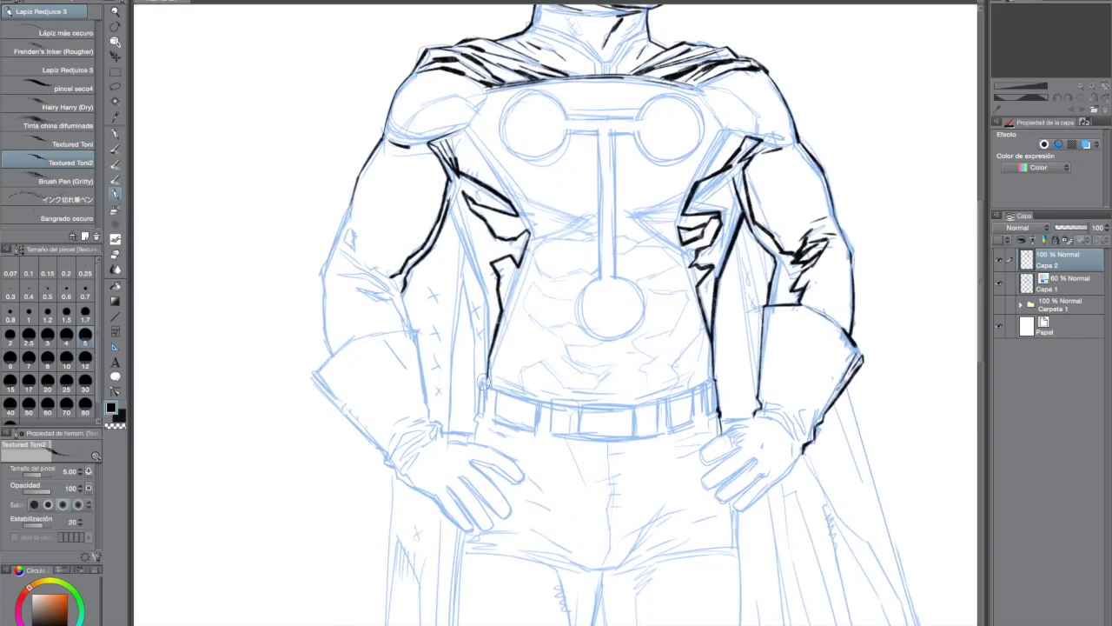
pyautogui.moveTo(477, 421); pyautogui.dragTo(544, 461)
# Ink the trunks' centre seam, right-hand creases and hem, continuing along the outer edge of the right hand
pyautogui.moveTo(608, 439)
pyautogui.mouseDown()
pyautogui.moveTo(609, 565)
pyautogui.moveTo(658, 534)
pyautogui.moveTo(624, 542)
pyautogui.mouseUp()
pyautogui.moveTo(688, 499); pyautogui.dragTo(662, 513)
pyautogui.moveTo(604, 570)
pyautogui.mouseDown()
pyautogui.moveTo(740, 548)
pyautogui.moveTo(735, 501)
pyautogui.moveTo(804, 454)
pyautogui.mouseUp()
# Ink the right glove's wrist folds and cuff accent, plus the cape edges between that arm and the torso
pyautogui.moveTo(760, 405)
pyautogui.mouseDown()
pyautogui.moveTo(787, 410)
pyautogui.moveTo(806, 436)
pyautogui.moveTo(789, 426)
pyautogui.moveTo(795, 449)
pyautogui.mouseUp()
pyautogui.moveTo(794, 322); pyautogui.dragTo(773, 341)
pyautogui.moveTo(730, 233); pyautogui.dragTo(759, 393)
pyautogui.moveTo(742, 219); pyautogui.dragTo(756, 289)
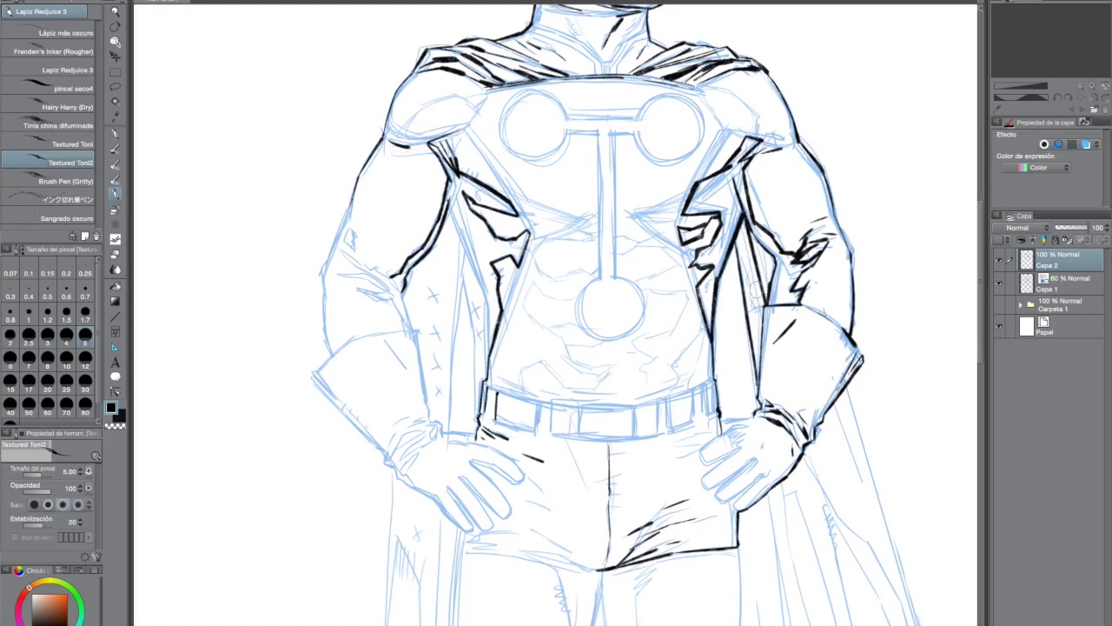
# Ink the left forearm's contours and the creases at the elbow above the glove
pyautogui.moveTo(393, 298); pyautogui.dragTo(429, 415)
pyautogui.moveTo(331, 391); pyautogui.dragTo(337, 399)
pyautogui.moveTo(313, 377)
pyautogui.mouseDown()
pyautogui.moveTo(337, 399)
pyautogui.moveTo(343, 347)
pyautogui.moveTo(407, 329)
pyautogui.moveTo(391, 331)
pyautogui.mouseUp()
pyautogui.hotkey('ctrl', 'z')
pyautogui.moveTo(330, 361)
pyautogui.mouseDown()
pyautogui.moveTo(318, 287)
pyautogui.moveTo(369, 157)
pyautogui.mouseUp()
pyautogui.moveTo(351, 231); pyautogui.dragTo(349, 247)
pyautogui.moveTo(398, 282); pyautogui.dragTo(379, 263)
pyautogui.moveTo(379, 275)
pyautogui.mouseDown()
pyautogui.moveTo(351, 256)
pyautogui.moveTo(372, 274)
pyautogui.mouseUp()
pyautogui.moveTo(360, 266); pyautogui.dragTo(393, 287)
pyautogui.moveTo(395, 299); pyautogui.dragTo(368, 286)
# Ink the left glove's outer edge, its wrist folds and the back of the hand
pyautogui.moveTo(322, 388)
pyautogui.mouseDown()
pyautogui.moveTo(388, 461)
pyautogui.moveTo(419, 426)
pyautogui.mouseUp()
pyautogui.moveTo(391, 438); pyautogui.dragTo(409, 418)
pyautogui.moveTo(400, 458); pyautogui.dragTo(417, 440)
pyautogui.moveTo(400, 462)
pyautogui.mouseDown()
pyautogui.moveTo(434, 429)
pyautogui.moveTo(756, 322)
pyautogui.moveTo(768, 346)
pyautogui.moveTo(759, 442)
pyautogui.mouseUp()
# Ink the left hand's finger gaps and the cape edges between the left arm and the waist
pyautogui.moveTo(768, 334)
pyautogui.mouseDown()
pyautogui.moveTo(756, 241)
pyautogui.moveTo(747, 290)
pyautogui.mouseUp()
pyautogui.moveTo(749, 241)
pyautogui.mouseDown()
pyautogui.moveTo(745, 282)
pyautogui.moveTo(745, 230)
pyautogui.mouseUp()
pyautogui.moveTo(744, 230); pyautogui.dragTo(729, 281)
pyautogui.moveTo(738, 247); pyautogui.dragTo(745, 234)
pyautogui.moveTo(764, 335); pyautogui.dragTo(380, 452)
pyautogui.moveTo(450, 424)
pyautogui.mouseDown()
pyautogui.moveTo(460, 269)
pyautogui.moveTo(470, 426)
pyautogui.mouseUp()
# Ink the belt's upper and lower edges and its rectangular segments around the waist
pyautogui.click(1001, 284)
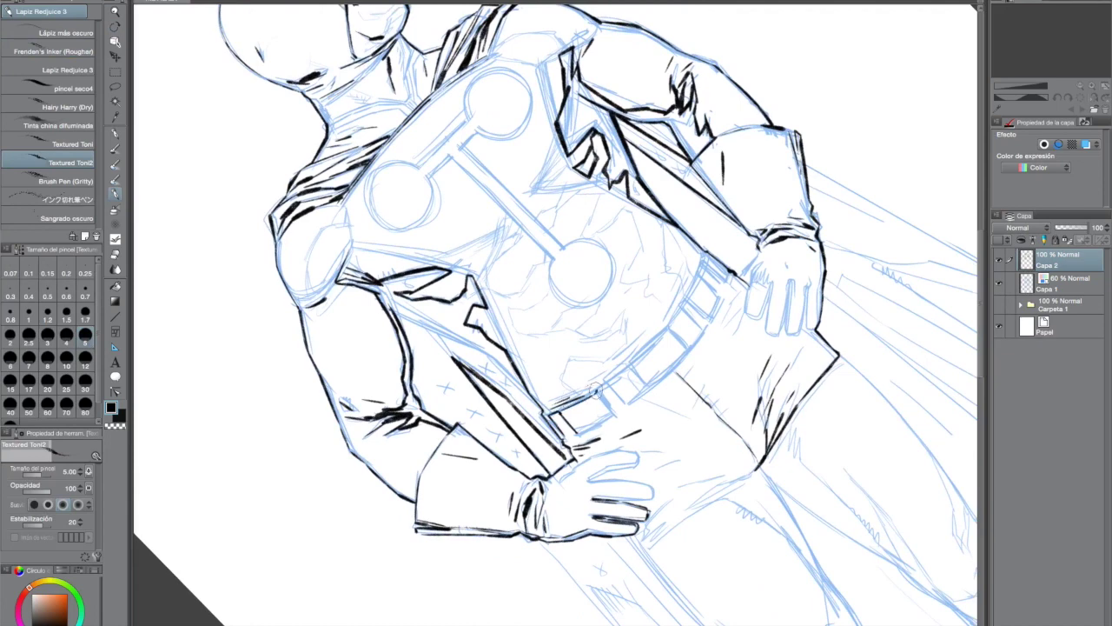
pyautogui.moveTo(596, 391); pyautogui.dragTo(700, 274)
pyautogui.moveTo(626, 383); pyautogui.dragTo(690, 349)
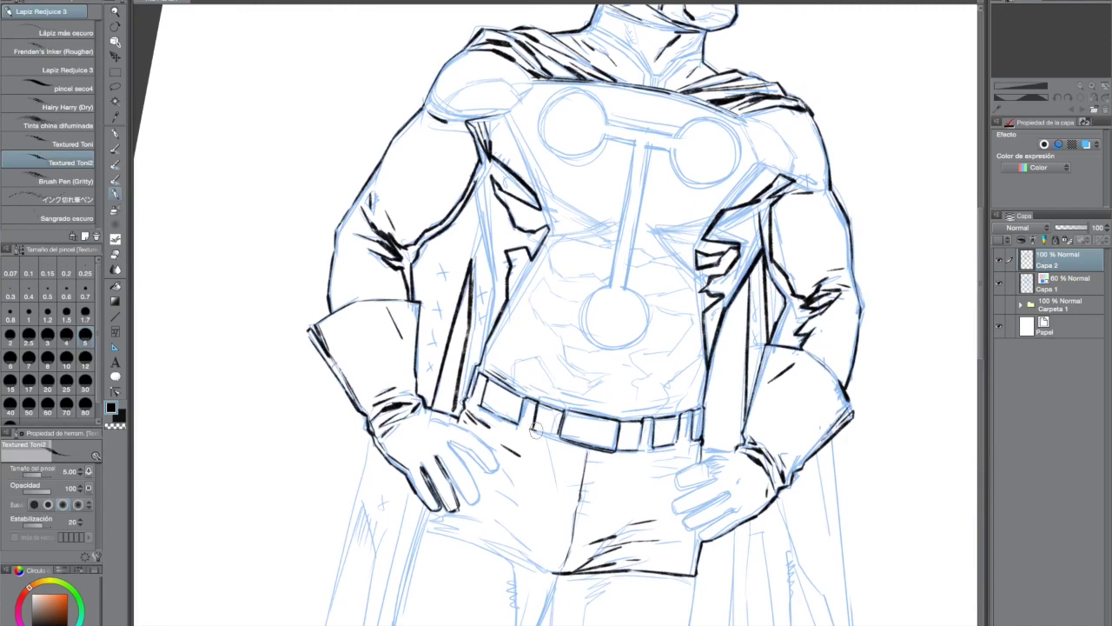
pyautogui.moveTo(748, 293); pyautogui.dragTo(718, 359)
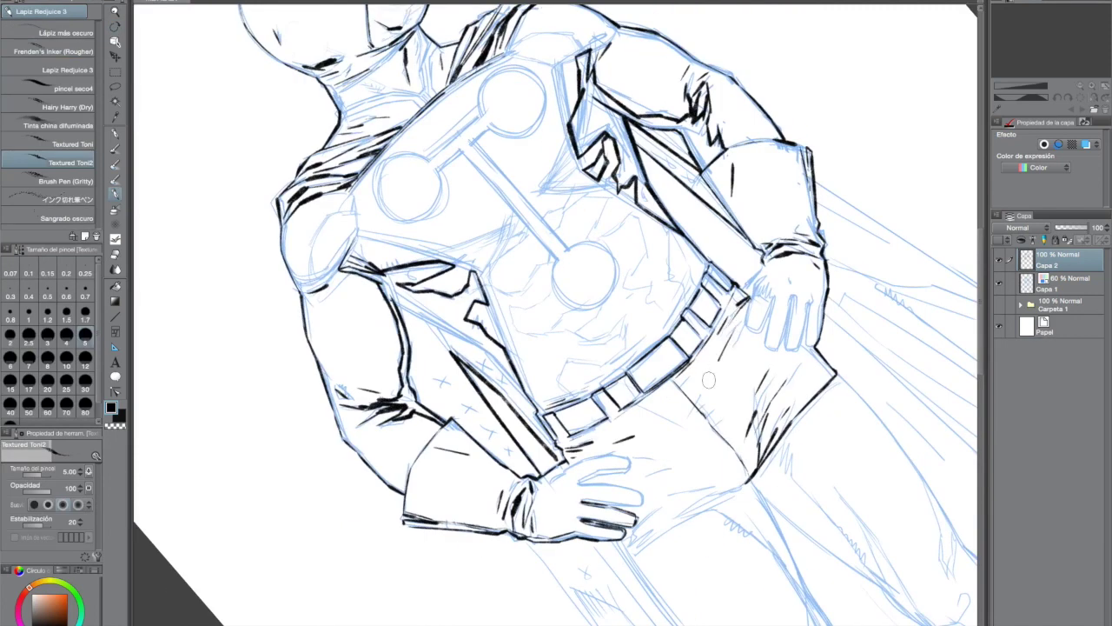
# Ink the left hem of the trunks with its creases running toward the crotch
pyautogui.moveTo(635, 459); pyautogui.dragTo(650, 457)
pyautogui.moveTo(656, 464); pyautogui.dragTo(674, 460)
pyautogui.moveTo(637, 524)
pyautogui.mouseDown()
pyautogui.moveTo(664, 511)
pyautogui.moveTo(636, 549)
pyautogui.moveTo(664, 526)
pyautogui.mouseUp()
pyautogui.moveTo(667, 525); pyautogui.dragTo(712, 507)
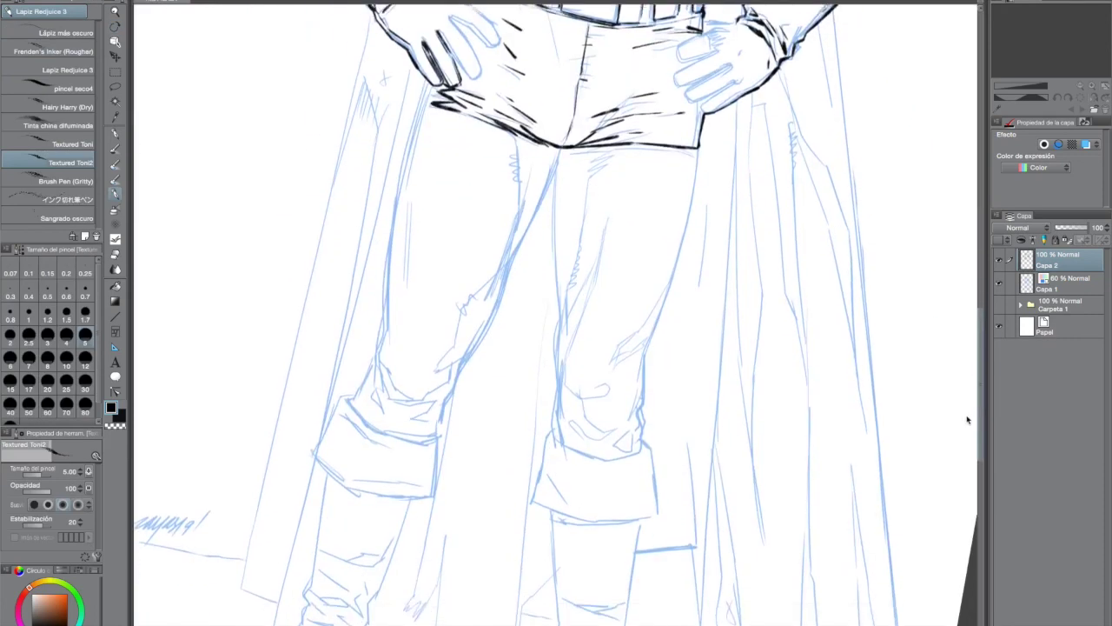
# Ink the thigh and knee contours below the trunks and undo the last stroke
pyautogui.moveTo(508, 205)
pyautogui.mouseDown()
pyautogui.moveTo(520, 291)
pyautogui.moveTo(459, 390)
pyautogui.moveTo(439, 462)
pyautogui.moveTo(399, 478)
pyautogui.moveTo(376, 400)
pyautogui.moveTo(428, 176)
pyautogui.mouseUp()
pyautogui.moveTo(487, 417)
pyautogui.mouseDown()
pyautogui.moveTo(560, 228)
pyautogui.moveTo(558, 509)
pyautogui.mouseUp()
pyautogui.moveTo(637, 517); pyautogui.dragTo(660, 402)
pyautogui.moveTo(657, 410); pyautogui.dragTo(698, 219)
pyautogui.hotkey('ctrl', 'z')
# Ink the remaining leg contours down to the boot cuffs, including the angular shadows along the inner thighs
pyautogui.hotkey('shift', 'space')
pyautogui.moveTo(742, 427)
pyautogui.mouseDown()
pyautogui.moveTo(744, 193)
pyautogui.moveTo(417, 147)
pyautogui.mouseUp()
pyautogui.moveTo(388, 372); pyautogui.dragTo(497, 200)
pyautogui.hotkey('shift', 'space')
pyautogui.moveTo(677, 165); pyautogui.dragTo(470, 601)
pyautogui.moveTo(492, 228)
pyautogui.mouseDown()
pyautogui.moveTo(537, 287)
pyautogui.moveTo(594, 331)
pyautogui.mouseUp()
pyautogui.moveTo(618, 344); pyautogui.dragTo(584, 293)
pyautogui.moveTo(615, 343)
pyautogui.mouseDown()
pyautogui.moveTo(689, 389)
pyautogui.moveTo(574, 463)
pyautogui.mouseUp()
# Fit the whole page in view and compare the inked figure with the sketch layer Capa 1 hidden and shown
pyautogui.hotkey('shift', 'space')
pyautogui.click(999, 284)
pyautogui.hotkey('ctrl', '0')
pyautogui.click(999, 285)
pyautogui.click(1000, 285)
pyautogui.click(1000, 285)
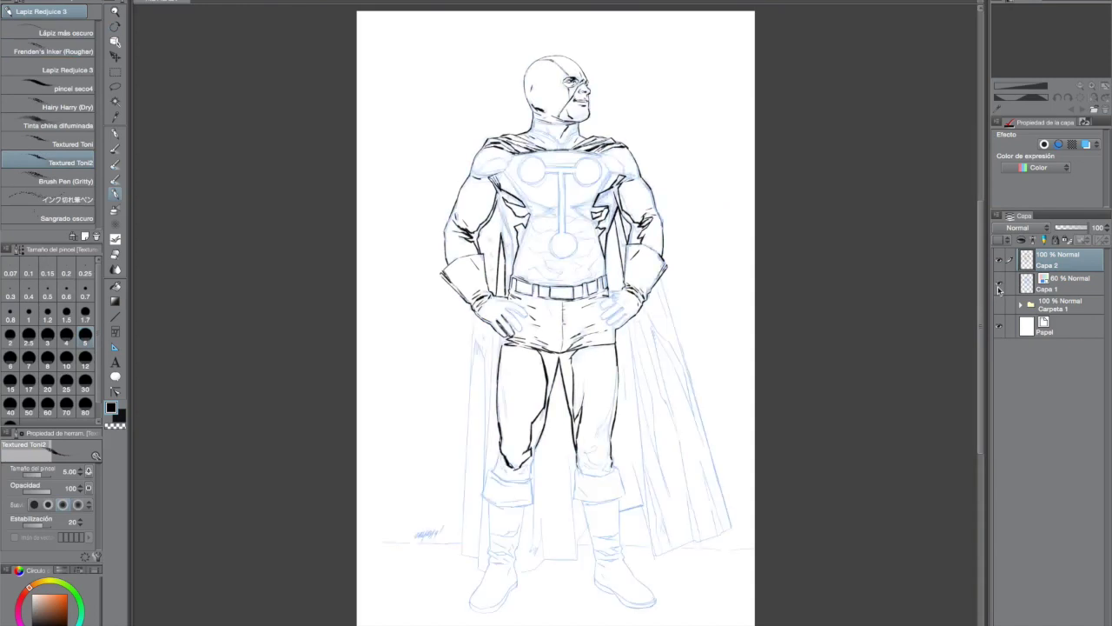
pyautogui.click(999, 285)
pyautogui.click(999, 287)
pyautogui.moveTo(999, 286); pyautogui.dragTo(999, 318)
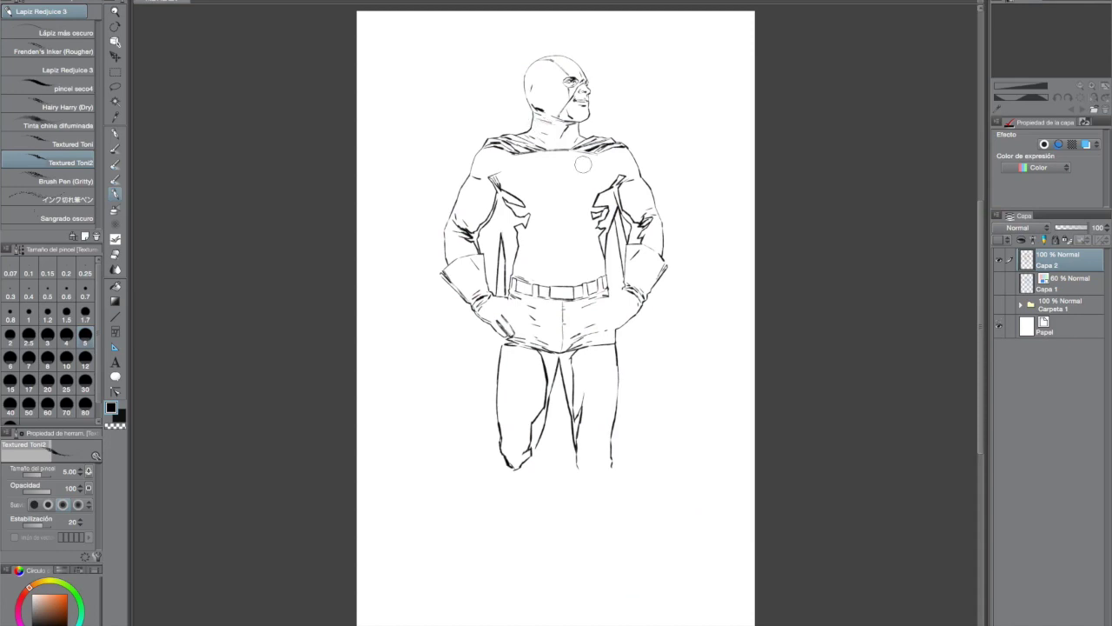
pyautogui.click(1000, 286)
pyautogui.click(1000, 287)
pyautogui.click(999, 287)
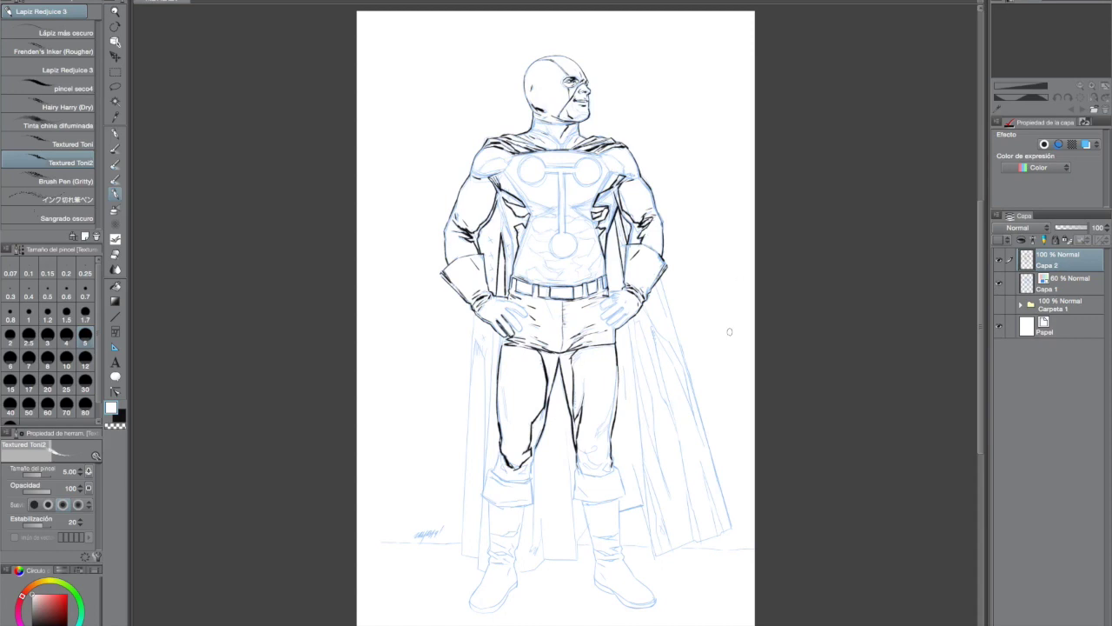
pyautogui.scroll(3, 560, 408)
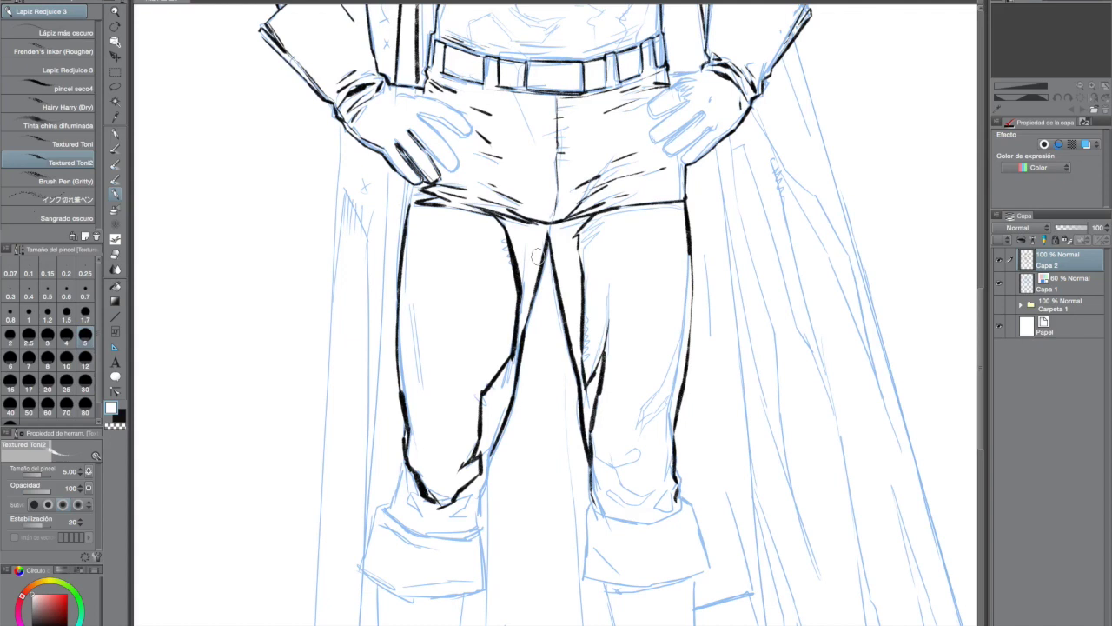
pyautogui.scroll(-3, 398, 390)
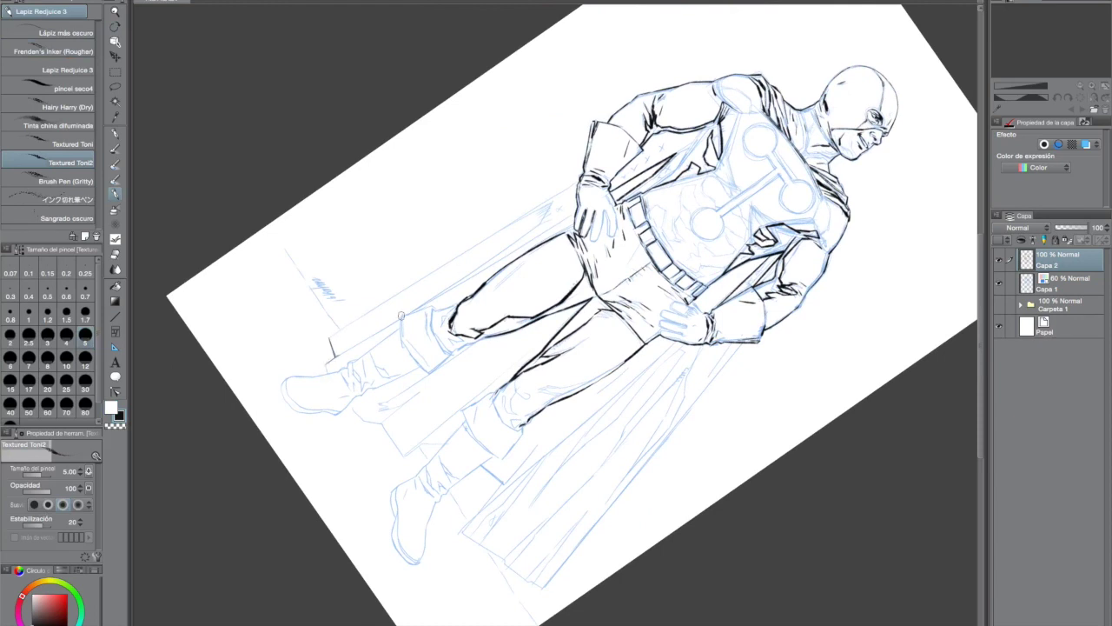
pyautogui.moveTo(330, 338); pyautogui.dragTo(514, 220)
pyautogui.hotkey('ctrl', 'z')
pyautogui.moveTo(492, 235); pyautogui.dragTo(578, 180)
pyautogui.hotkey('ctrl', 'z')
# Ink the long outer edges of the cape and its lower hem behind the left boot
pyautogui.moveTo(625, 147); pyautogui.dragTo(389, 270)
pyautogui.moveTo(365, 322); pyautogui.dragTo(554, 68)
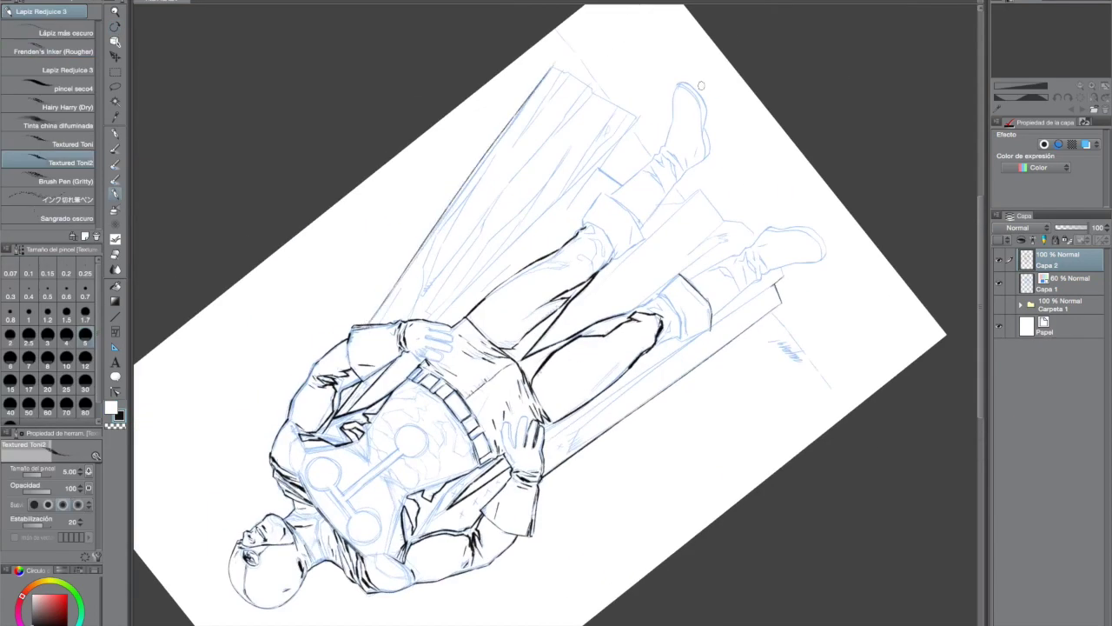
pyautogui.moveTo(701, 85); pyautogui.dragTo(524, 471)
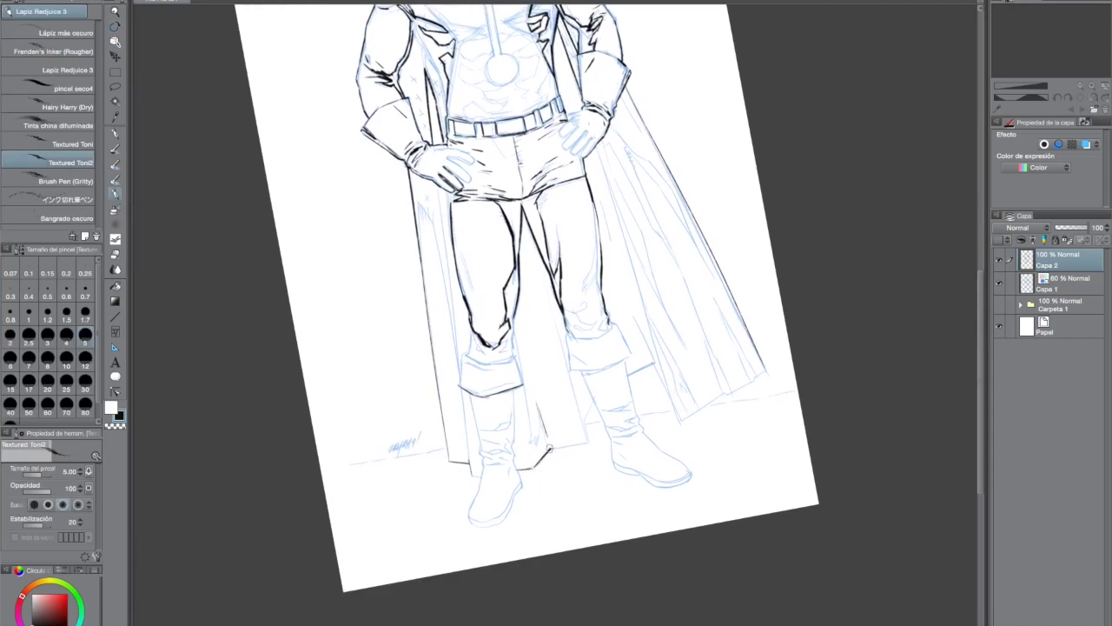
pyautogui.moveTo(588, 440); pyautogui.dragTo(571, 367)
pyautogui.moveTo(420, 257)
pyautogui.mouseDown()
pyautogui.moveTo(413, 198)
pyautogui.moveTo(432, 221)
pyautogui.mouseUp()
pyautogui.moveTo(417, 299)
pyautogui.mouseDown()
pyautogui.moveTo(651, 396)
pyautogui.moveTo(591, 348)
pyautogui.mouseUp()
# Ink the bunched folds below the knees where the trousers meet the boot cuffs
pyautogui.moveTo(504, 449); pyautogui.dragTo(647, 211)
pyautogui.hotkey('ctrl', 'z')
pyautogui.hotkey('ctrl', '+')
pyautogui.hotkey('ctrl', '+')
pyautogui.hotkey('ctrl', '+')
pyautogui.hotkey('ctrl', '-')
pyautogui.moveTo(652, 391); pyautogui.dragTo(445, 334)
pyautogui.moveTo(551, 340); pyautogui.dragTo(588, 386)
pyautogui.moveTo(540, 339); pyautogui.dragTo(553, 385)
pyautogui.moveTo(637, 339); pyautogui.dragTo(624, 380)
pyautogui.moveTo(633, 310); pyautogui.dragTo(608, 358)
pyautogui.moveTo(622, 342); pyautogui.dragTo(605, 400)
pyautogui.moveTo(594, 403); pyautogui.dragTo(634, 382)
pyautogui.moveTo(541, 405); pyautogui.dragTo(601, 414)
pyautogui.moveTo(539, 386)
pyautogui.mouseDown()
pyautogui.moveTo(524, 447)
pyautogui.moveTo(636, 430)
pyautogui.mouseUp()
# Ink the outlines and edge creases of the boot cuffs, undoing the stray strokes
pyautogui.moveTo(580, 480); pyautogui.dragTo(558, 369)
pyautogui.moveTo(529, 350)
pyautogui.mouseDown()
pyautogui.moveTo(567, 492)
pyautogui.moveTo(546, 608)
pyautogui.mouseUp()
pyautogui.hotkey('ctrl', 'z')
pyautogui.moveTo(646, 528); pyautogui.dragTo(628, 478)
pyautogui.moveTo(628, 483); pyautogui.dragTo(617, 335)
pyautogui.moveTo(608, 261)
pyautogui.mouseDown()
pyautogui.moveTo(634, 325)
pyautogui.moveTo(650, 421)
pyautogui.moveTo(676, 396)
pyautogui.mouseUp()
pyautogui.moveTo(565, 417)
pyautogui.mouseDown()
pyautogui.moveTo(612, 410)
pyautogui.moveTo(599, 420)
pyautogui.mouseUp()
pyautogui.moveTo(563, 445)
pyautogui.mouseDown()
pyautogui.moveTo(624, 477)
pyautogui.moveTo(613, 488)
pyautogui.mouseUp()
pyautogui.moveTo(613, 583); pyautogui.dragTo(639, 524)
pyautogui.moveTo(703, 431); pyautogui.dragTo(411, 436)
pyautogui.moveTo(336, 350)
pyautogui.mouseDown()
pyautogui.moveTo(280, 250)
pyautogui.moveTo(276, 283)
pyautogui.moveTo(301, 242)
pyautogui.mouseUp()
pyautogui.hotkey('ctrl', 'z')
# Ink the left boot's shaft, ankle creases and foot, along with the cape edges around it
pyautogui.moveTo(362, 334); pyautogui.dragTo(598, 505)
pyautogui.moveTo(712, 166); pyautogui.dragTo(414, 408)
pyautogui.moveTo(520, 248); pyautogui.dragTo(483, 442)
pyautogui.moveTo(514, 398)
pyautogui.mouseDown()
pyautogui.moveTo(488, 450)
pyautogui.moveTo(490, 502)
pyautogui.moveTo(520, 476)
pyautogui.moveTo(451, 498)
pyautogui.mouseUp()
pyautogui.moveTo(669, 395); pyautogui.dragTo(683, 334)
pyautogui.moveTo(530, 400); pyautogui.dragTo(570, 495)
pyautogui.moveTo(445, 434); pyautogui.dragTo(444, 518)
pyautogui.moveTo(448, 518)
pyautogui.mouseDown()
pyautogui.moveTo(682, 508)
pyautogui.moveTo(673, 513)
pyautogui.mouseUp()
pyautogui.moveTo(600, 480)
pyautogui.mouseDown()
pyautogui.moveTo(643, 422)
pyautogui.moveTo(645, 395)
pyautogui.mouseUp()
pyautogui.moveTo(639, 495); pyautogui.dragTo(666, 485)
pyautogui.moveTo(658, 515); pyautogui.dragTo(707, 405)
pyautogui.moveTo(682, 503); pyautogui.dragTo(706, 426)
pyautogui.moveTo(728, 387); pyautogui.dragTo(566, 517)
pyautogui.moveTo(567, 517)
pyautogui.mouseDown()
pyautogui.moveTo(576, 524)
pyautogui.moveTo(588, 389)
pyautogui.mouseUp()
pyautogui.moveTo(456, 372); pyautogui.dragTo(475, 516)
pyautogui.moveTo(536, 481); pyautogui.dragTo(538, 498)
pyautogui.moveTo(543, 369); pyautogui.dragTo(540, 519)
pyautogui.moveTo(543, 402); pyautogui.dragTo(598, 391)
pyautogui.moveTo(583, 293)
pyautogui.mouseDown()
pyautogui.moveTo(618, 517)
pyautogui.moveTo(715, 488)
pyautogui.mouseUp()
pyautogui.moveTo(715, 489)
pyautogui.mouseDown()
pyautogui.moveTo(728, 497)
pyautogui.moveTo(809, 467)
pyautogui.mouseUp()
# Ink the fingers of the glove resting on the figure's left-hand hip in the drawing, redoing one stroke
pyautogui.moveTo(643, 226); pyautogui.dragTo(546, 512)
pyautogui.press('-')
pyautogui.press('-')
pyautogui.press('-')
pyautogui.press('-')
pyautogui.press('-')
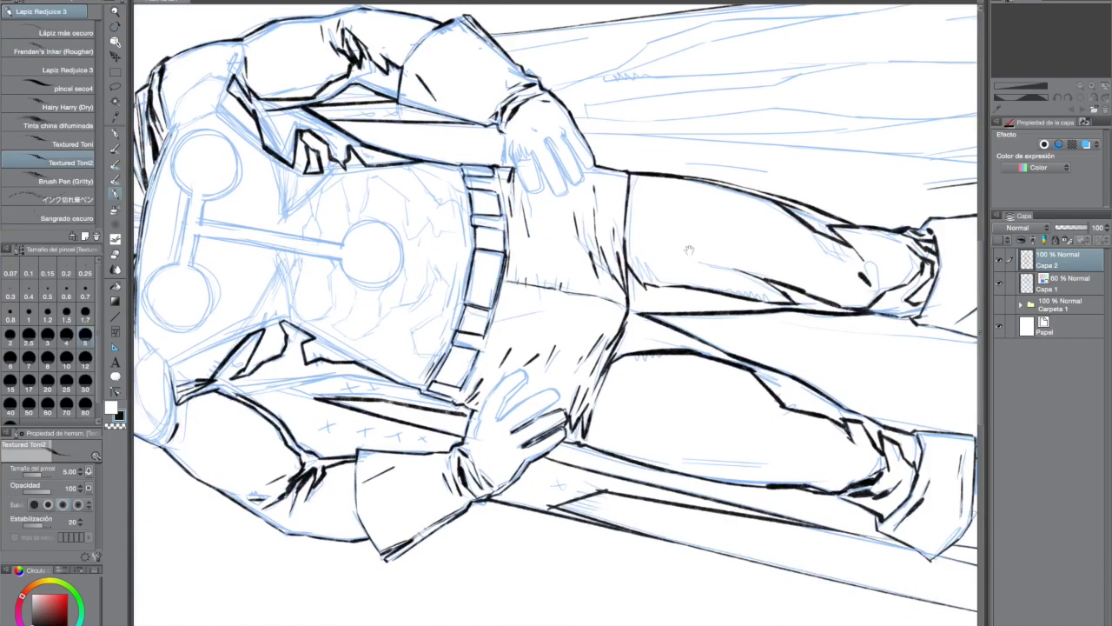
pyautogui.moveTo(477, 417); pyautogui.dragTo(492, 389)
pyautogui.moveTo(492, 389)
pyautogui.mouseDown()
pyautogui.moveTo(525, 373)
pyautogui.moveTo(502, 412)
pyautogui.moveTo(527, 374)
pyautogui.mouseUp()
pyautogui.hotkey('ctrl', 'z')
pyautogui.moveTo(528, 376)
pyautogui.mouseDown()
pyautogui.moveTo(496, 417)
pyautogui.moveTo(545, 389)
pyautogui.mouseUp()
pyautogui.moveTo(632, 342); pyautogui.dragTo(478, 292)
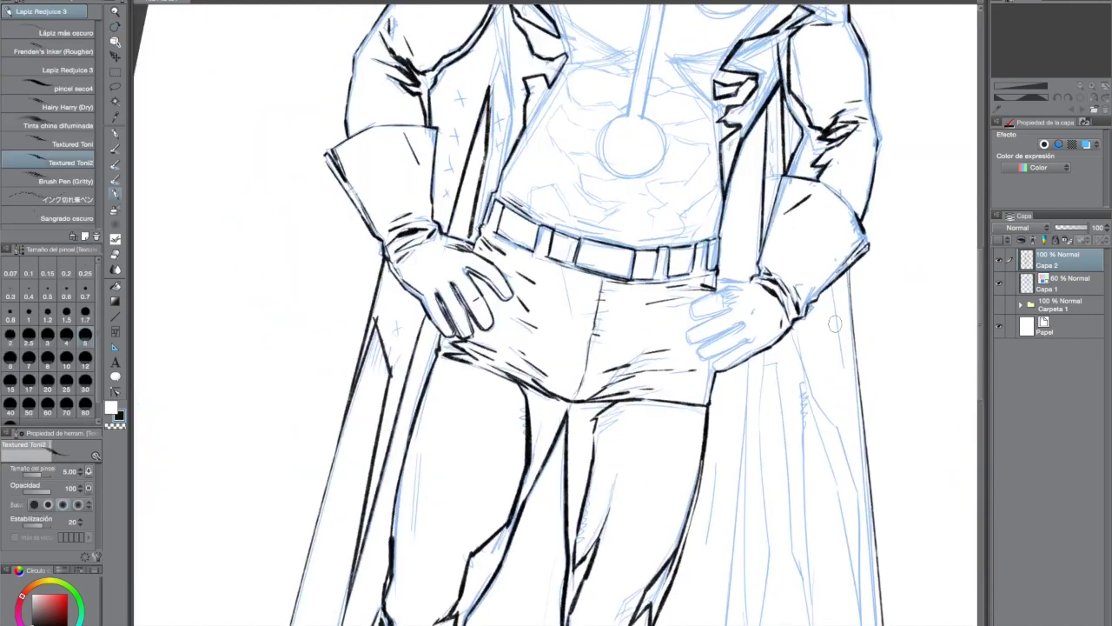
# Ink the fingers of the other glove on the right side of the trunks
pyautogui.moveTo(835, 324); pyautogui.dragTo(696, 105)
pyautogui.moveTo(562, 373)
pyautogui.mouseDown()
pyautogui.moveTo(582, 416)
pyautogui.moveTo(584, 365)
pyautogui.mouseUp()
pyautogui.moveTo(601, 416); pyautogui.dragTo(611, 414)
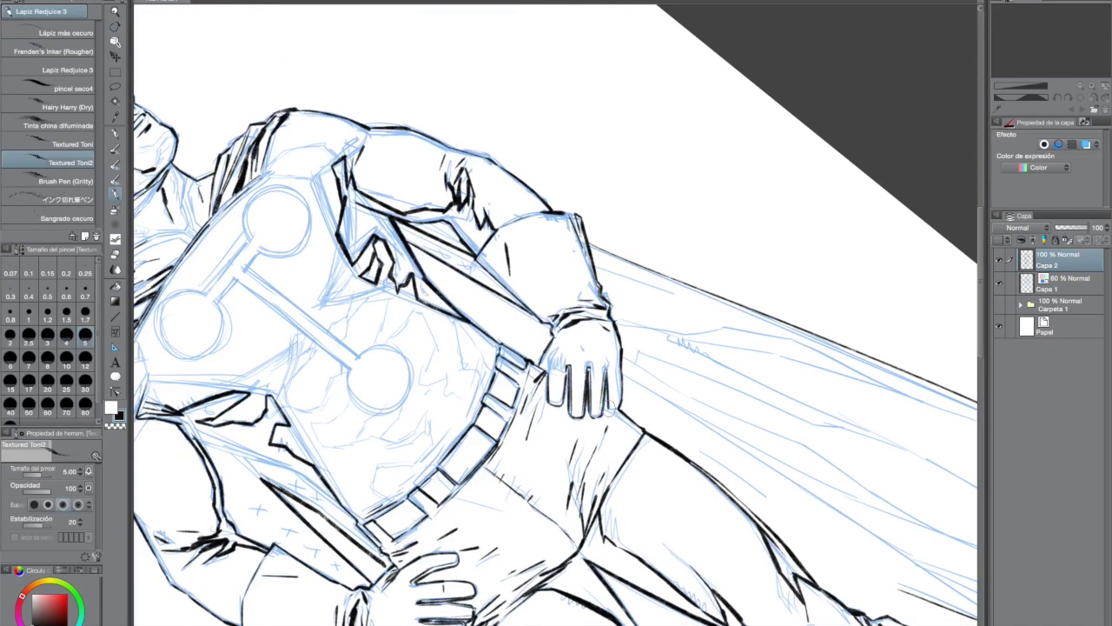
pyautogui.moveTo(713, 328)
pyautogui.mouseDown()
pyautogui.moveTo(429, 404)
pyautogui.moveTo(711, 291)
pyautogui.mouseUp()
# Switch to the Lapiz Redjuice 3 pencil at size 4 and shade the left side of the torso below the armpit
pyautogui.click(67, 70)
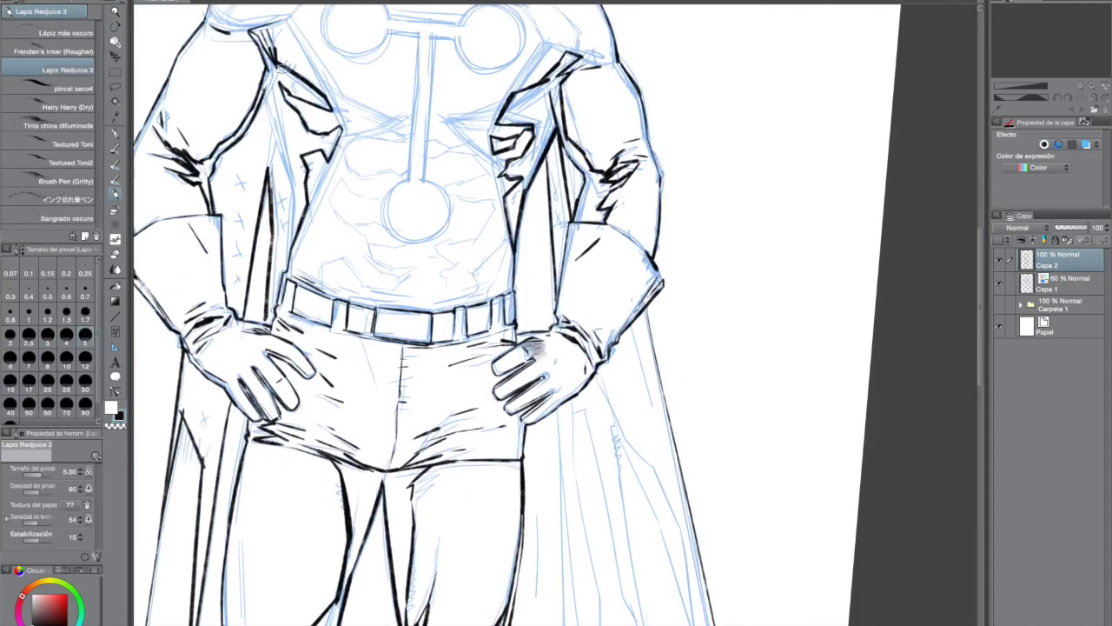
pyautogui.moveTo(275, 62); pyautogui.dragTo(317, 89)
pyautogui.press(']')
pyautogui.moveTo(296, 162)
pyautogui.mouseDown()
pyautogui.moveTo(311, 169)
pyautogui.moveTo(301, 188)
pyautogui.mouseUp()
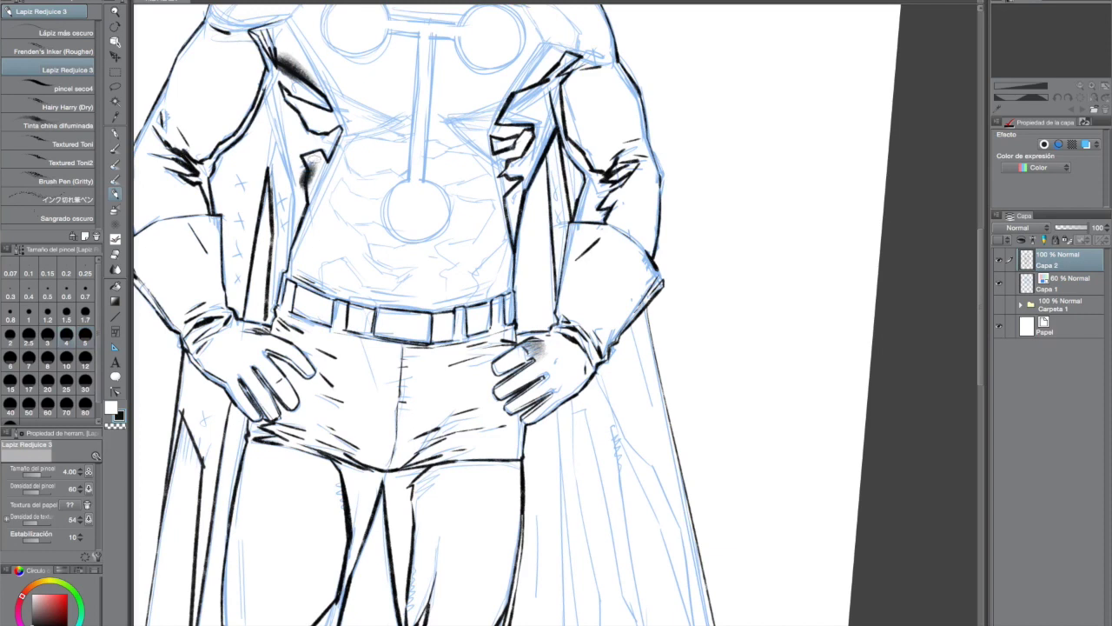
# Shade the inner side and elbow of the right arm and the angular shadows on both sides of the chest
pyautogui.moveTo(624, 196); pyautogui.dragTo(611, 222)
pyautogui.moveTo(573, 120); pyautogui.dragTo(563, 150)
pyautogui.moveTo(563, 84)
pyautogui.mouseDown()
pyautogui.moveTo(567, 145)
pyautogui.moveTo(577, 146)
pyautogui.mouseUp()
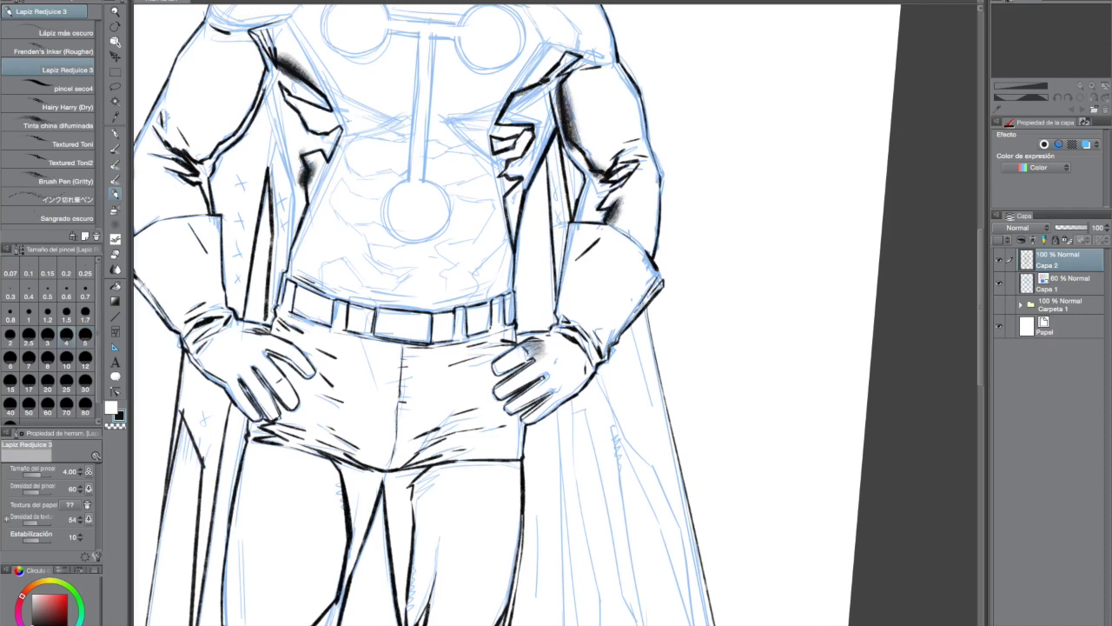
pyautogui.moveTo(541, 76); pyautogui.dragTo(506, 107)
pyautogui.moveTo(526, 78); pyautogui.dragTo(503, 113)
pyautogui.moveTo(294, 111); pyautogui.dragTo(324, 136)
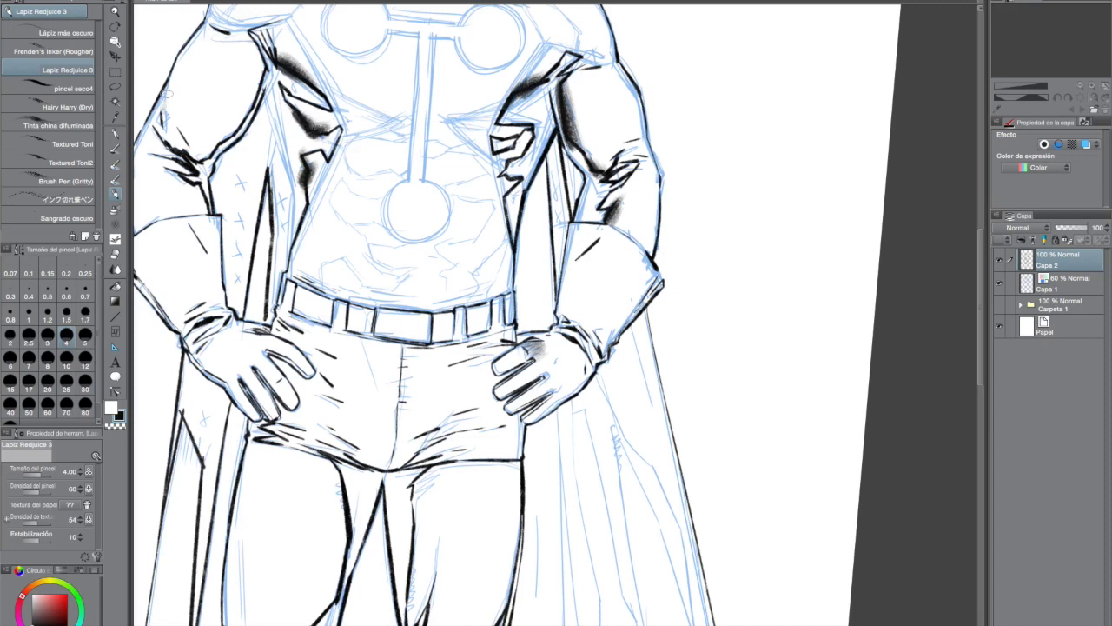
# Shade the left cape fold, the left arm's inner contour and the narrow cape strips beside the torso
pyautogui.moveTo(182, 414)
pyautogui.mouseDown()
pyautogui.moveTo(199, 520)
pyautogui.moveTo(190, 426)
pyautogui.moveTo(183, 486)
pyautogui.mouseUp()
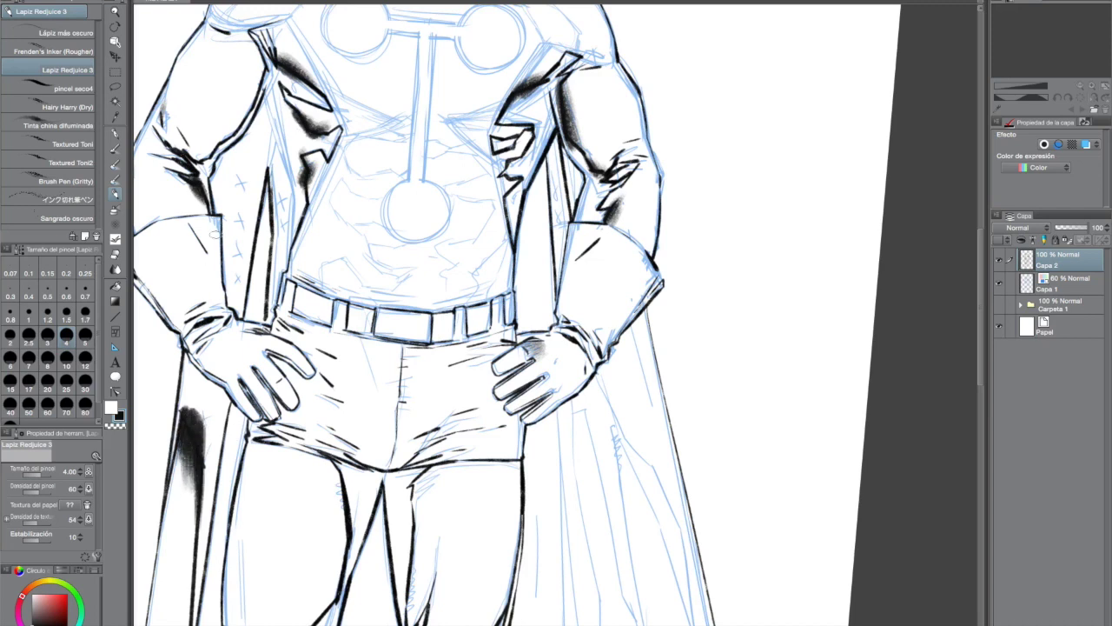
pyautogui.moveTo(224, 133)
pyautogui.mouseDown()
pyautogui.moveTo(263, 66)
pyautogui.moveTo(245, 102)
pyautogui.mouseUp()
pyautogui.moveTo(264, 327); pyautogui.dragTo(271, 205)
pyautogui.moveTo(269, 278); pyautogui.dragTo(273, 197)
pyautogui.moveTo(548, 146); pyautogui.dragTo(544, 245)
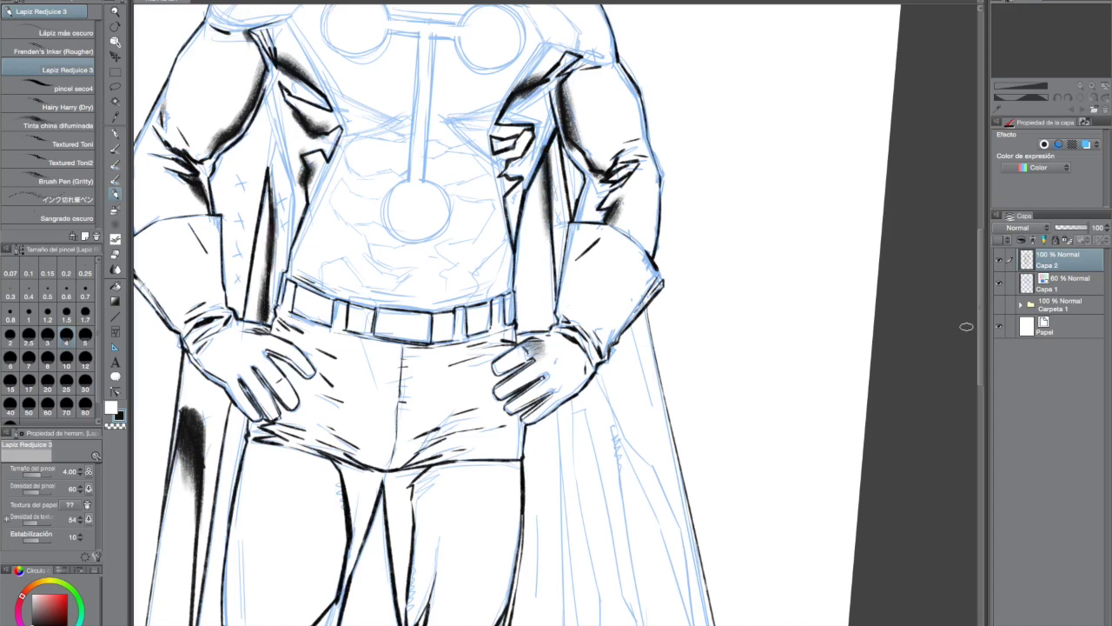
# Shade the inner edge of the left thigh down to the shadow above the knee
pyautogui.scroll(-5, 547, 313)
pyautogui.moveTo(340, 212); pyautogui.dragTo(349, 313)
pyautogui.moveTo(328, 195); pyautogui.dragTo(348, 250)
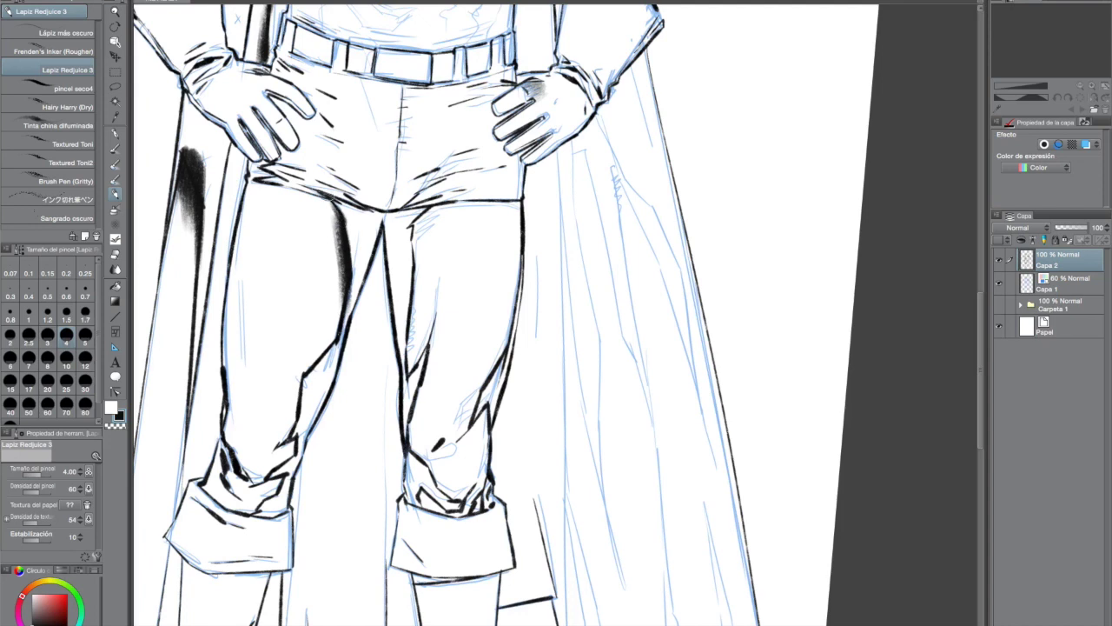
pyautogui.moveTo(296, 410); pyautogui.dragTo(307, 368)
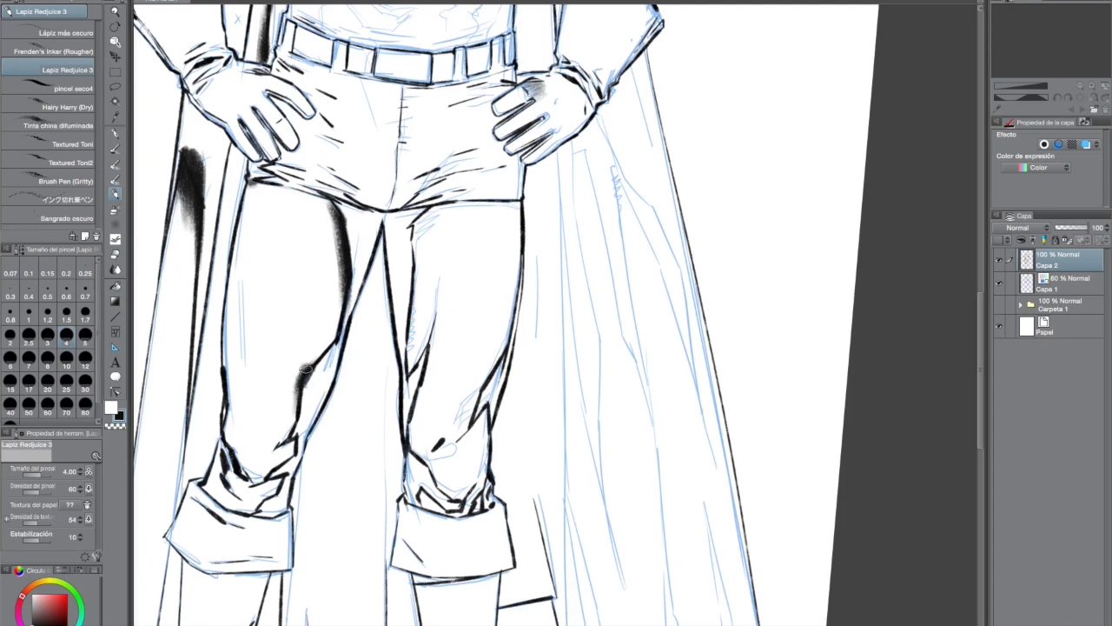
# Shade the right leg along its inner thigh, below the trunks and on the outer side above the knee
pyautogui.moveTo(417, 294)
pyautogui.mouseDown()
pyautogui.moveTo(404, 372)
pyautogui.moveTo(407, 356)
pyautogui.mouseUp()
pyautogui.moveTo(421, 217); pyautogui.dragTo(401, 250)
pyautogui.moveTo(426, 224); pyautogui.dragTo(407, 287)
pyautogui.moveTo(506, 334); pyautogui.dragTo(490, 373)
pyautogui.moveTo(518, 291); pyautogui.dragTo(484, 393)
pyautogui.moveTo(504, 344); pyautogui.dragTo(476, 390)
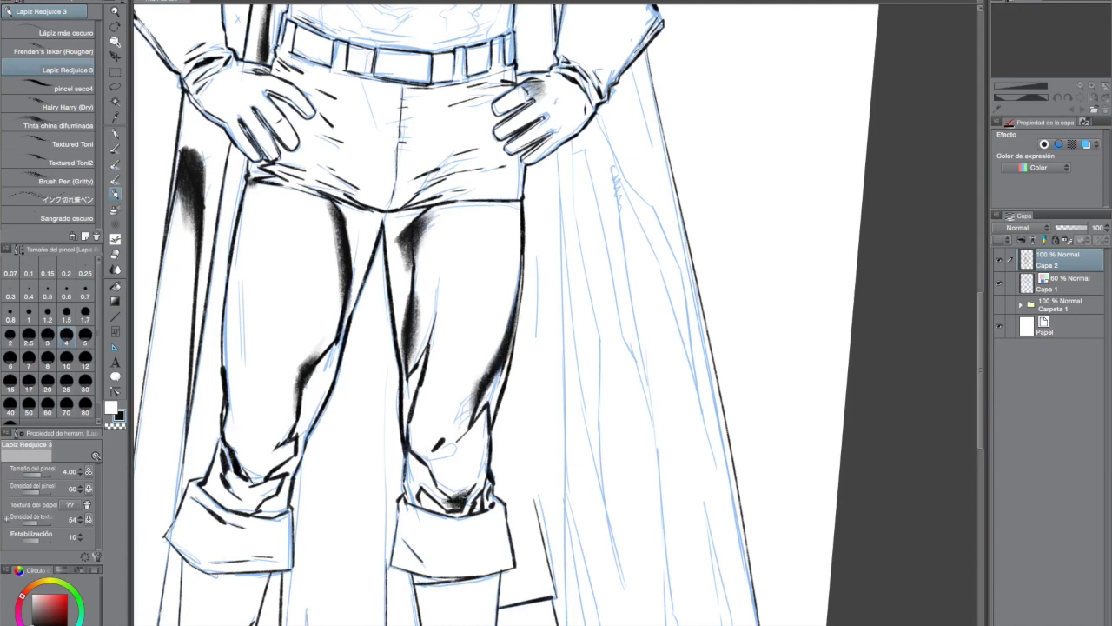
# Fit the whole page in view and toggle the sketch layer Capa 1 to check the shaded figure
pyautogui.hotkey('ctrl', '0')
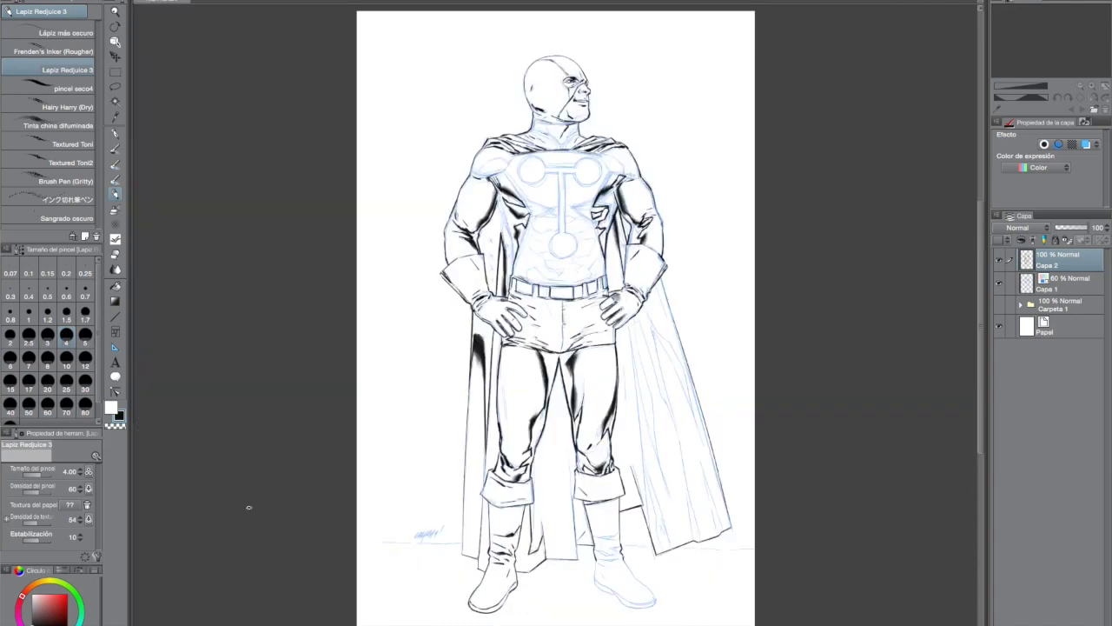
pyautogui.click(1001, 282)
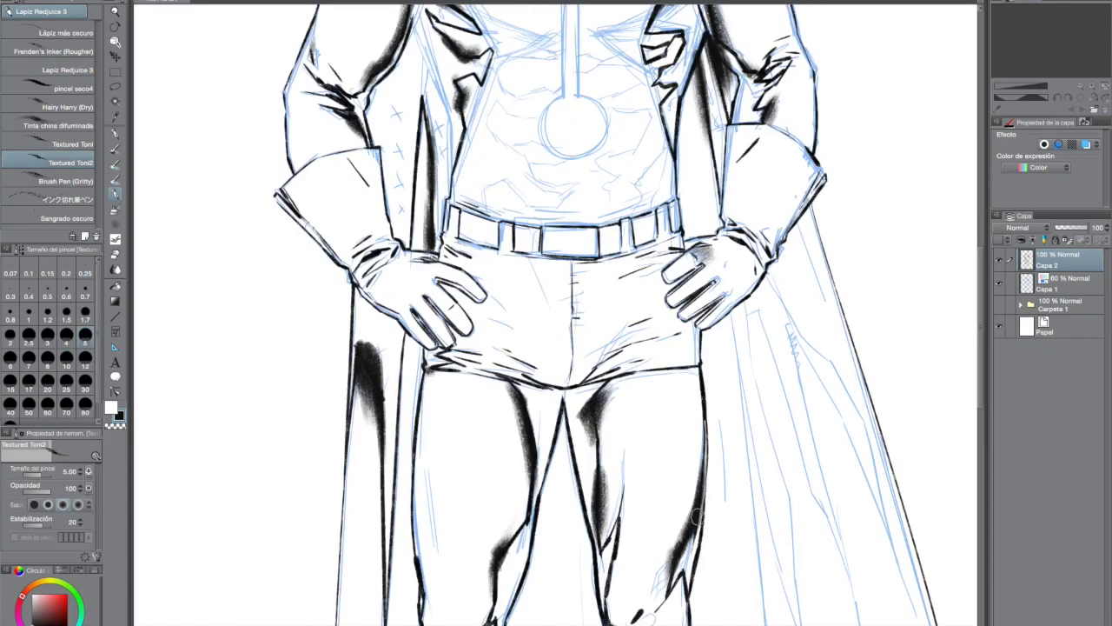
# Ink the right boot's foot, sole and toe with the Textured Toni2 brush
pyautogui.moveTo(530, 476)
pyautogui.mouseDown()
pyautogui.moveTo(577, 460)
pyautogui.moveTo(521, 551)
pyautogui.mouseUp()
pyautogui.moveTo(593, 496); pyautogui.dragTo(668, 589)
pyautogui.hotkey('ctrl', 'z')
pyautogui.hotkey('shift', 'space')
pyautogui.moveTo(668, 590); pyautogui.dragTo(826, 209)
pyautogui.moveTo(773, 355); pyautogui.dragTo(818, 272)
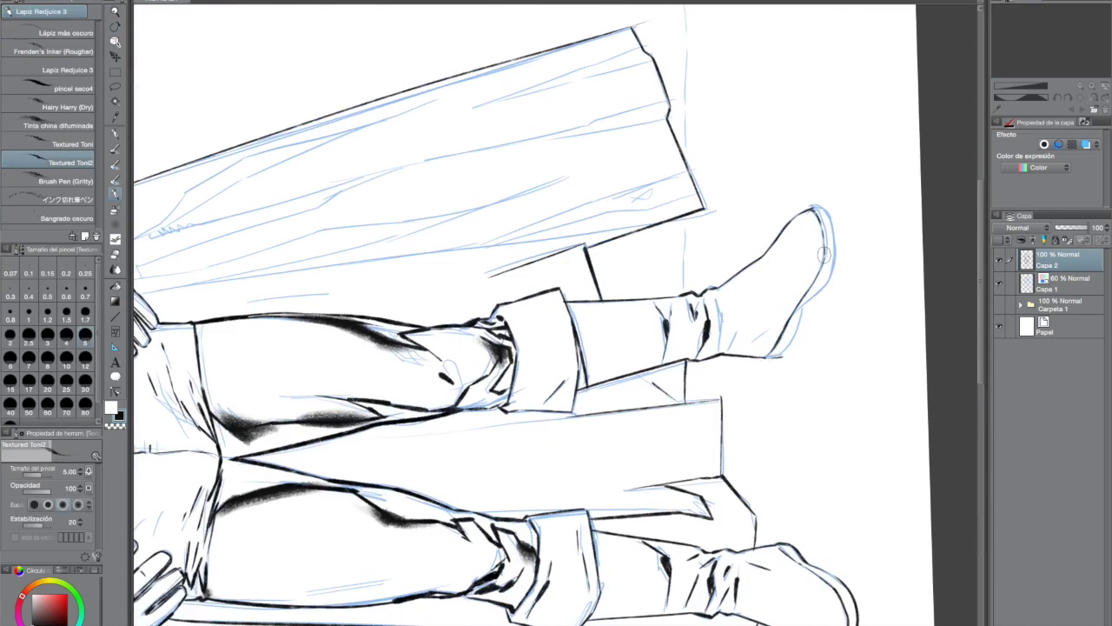
pyautogui.moveTo(791, 320); pyautogui.dragTo(833, 262)
pyautogui.moveTo(784, 354); pyautogui.dragTo(822, 286)
pyautogui.hotkey('shift', 'space')
pyautogui.moveTo(822, 287)
pyautogui.mouseDown()
pyautogui.moveTo(769, 478)
pyautogui.moveTo(777, 470)
pyautogui.mouseUp()
pyautogui.moveTo(821, 457); pyautogui.dragTo(828, 424)
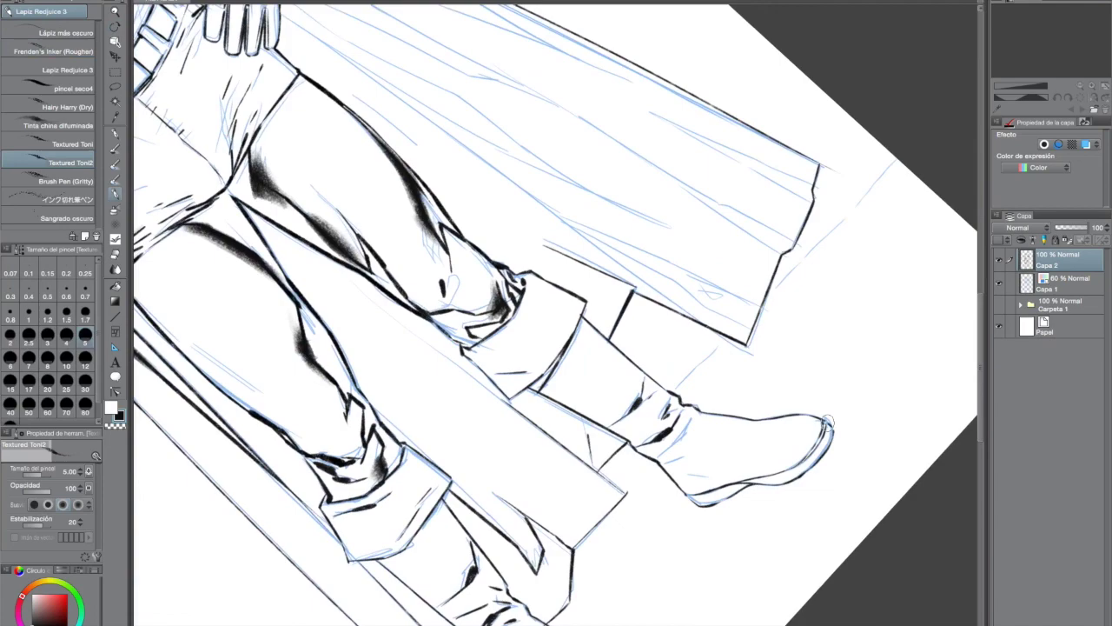
# Ink long fold lines on the right side of the cape and undo the last stroke
pyautogui.hotkey('shift', 'space')
pyautogui.moveTo(708, 460)
pyautogui.mouseDown()
pyautogui.moveTo(318, 539)
pyautogui.moveTo(212, 624)
pyautogui.mouseUp()
pyautogui.press('space')
pyautogui.moveTo(658, 334); pyautogui.dragTo(721, 295)
pyautogui.moveTo(392, 547); pyautogui.dragTo(787, 280)
pyautogui.moveTo(364, 577); pyautogui.dragTo(422, 530)
pyautogui.hotkey('ctrl', 'z')
# Ink the cape's branching folds from below the right glove toward the hem, redoing one stroke
pyautogui.press('space')
pyautogui.moveTo(780, 478)
pyautogui.mouseDown()
pyautogui.moveTo(584, 513)
pyautogui.moveTo(530, 178)
pyautogui.mouseUp()
pyautogui.hotkey('shift', 'space')
pyautogui.moveTo(373, 382); pyautogui.dragTo(426, 323)
pyautogui.moveTo(428, 382); pyautogui.dragTo(463, 337)
pyautogui.moveTo(464, 336)
pyautogui.mouseDown()
pyautogui.moveTo(493, 254)
pyautogui.moveTo(620, 117)
pyautogui.mouseUp()
pyautogui.hotkey('ctrl', 'z')
pyautogui.moveTo(629, 107)
pyautogui.mouseDown()
pyautogui.moveTo(673, 59)
pyautogui.moveTo(469, 336)
pyautogui.moveTo(593, 215)
pyautogui.mouseUp()
pyautogui.press('space')
pyautogui.moveTo(611, 222); pyautogui.dragTo(537, 318)
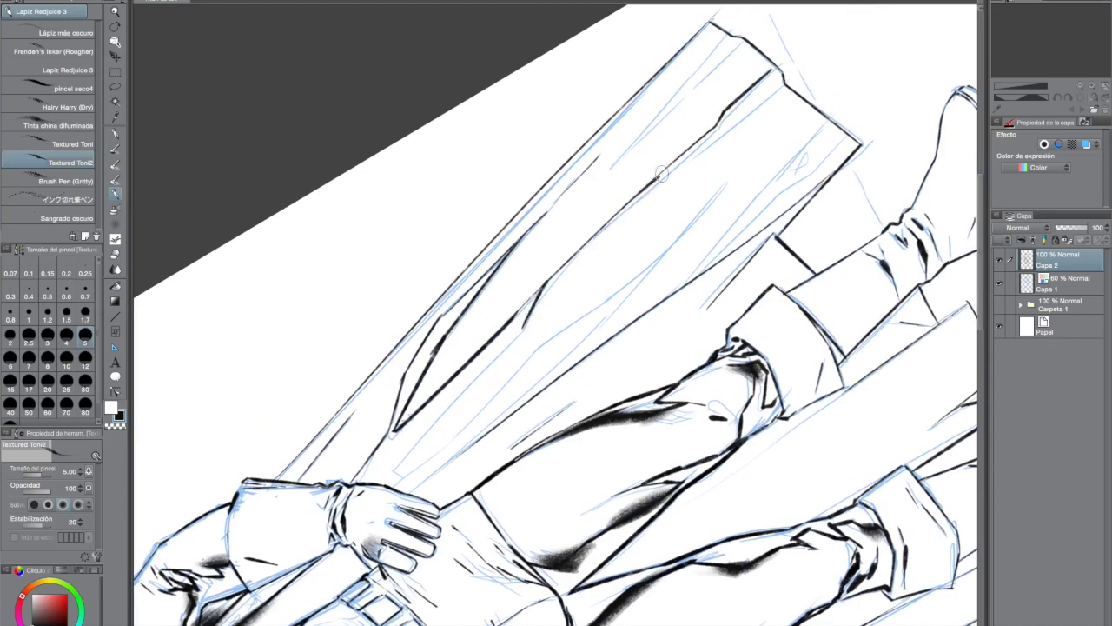
# Ink the remaining long folds in the middle of the right cape panel
pyautogui.press('^')
pyautogui.press('^')
pyautogui.press('^')
pyautogui.press('^')
pyautogui.press('^')
pyautogui.press('^')
pyautogui.press('^')
pyautogui.press('^')
pyautogui.press('^')
pyautogui.press('space')
pyautogui.moveTo(664, 375); pyautogui.dragTo(675, 215)
pyautogui.moveTo(498, 309); pyautogui.dragTo(487, 508)
pyautogui.moveTo(510, 506); pyautogui.dragTo(503, 285)
pyautogui.press('space')
pyautogui.moveTo(553, 174)
pyautogui.mouseDown()
pyautogui.moveTo(532, 365)
pyautogui.moveTo(556, 151)
pyautogui.mouseUp()
# Ink the remaining folds along the lower inner part of the right cape panel and mark its shadow areas with small crosses
pyautogui.hotkey('shift', 'space')
pyautogui.moveTo(682, 435); pyautogui.dragTo(566, 136)
pyautogui.moveTo(438, 465); pyautogui.dragTo(527, 395)
pyautogui.press('^')
pyautogui.press('^')
pyautogui.press('^')
pyautogui.press('^')
pyautogui.press('^')
pyautogui.press('^')
pyautogui.press('^')
pyautogui.press('^')
pyautogui.press('^')
pyautogui.scroll(-5, 504, 399)
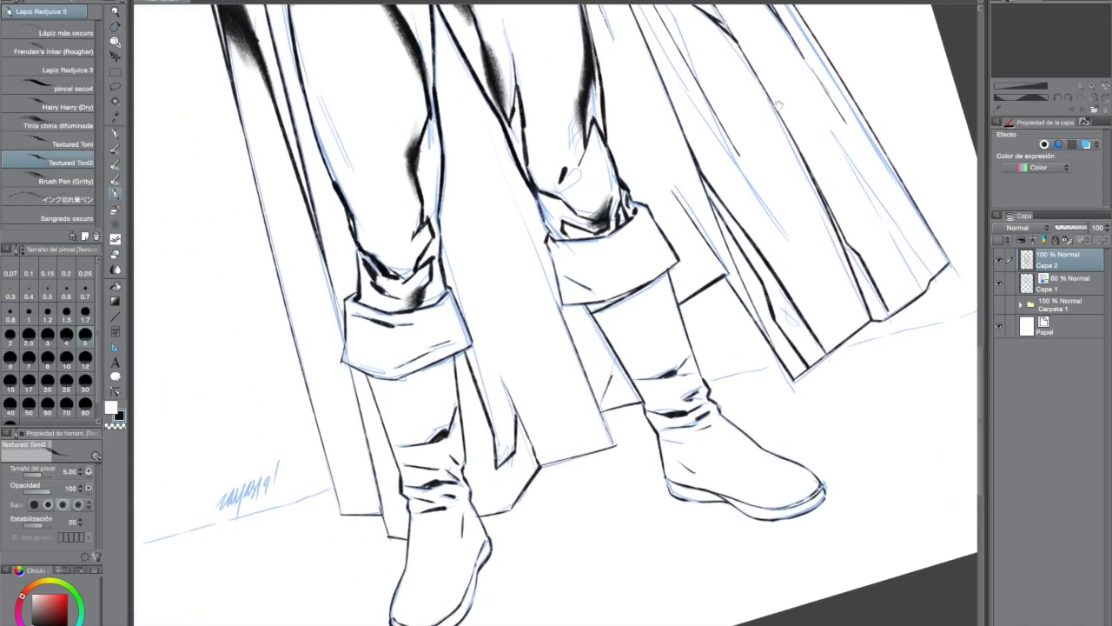
pyautogui.scroll(15, 479, 410)
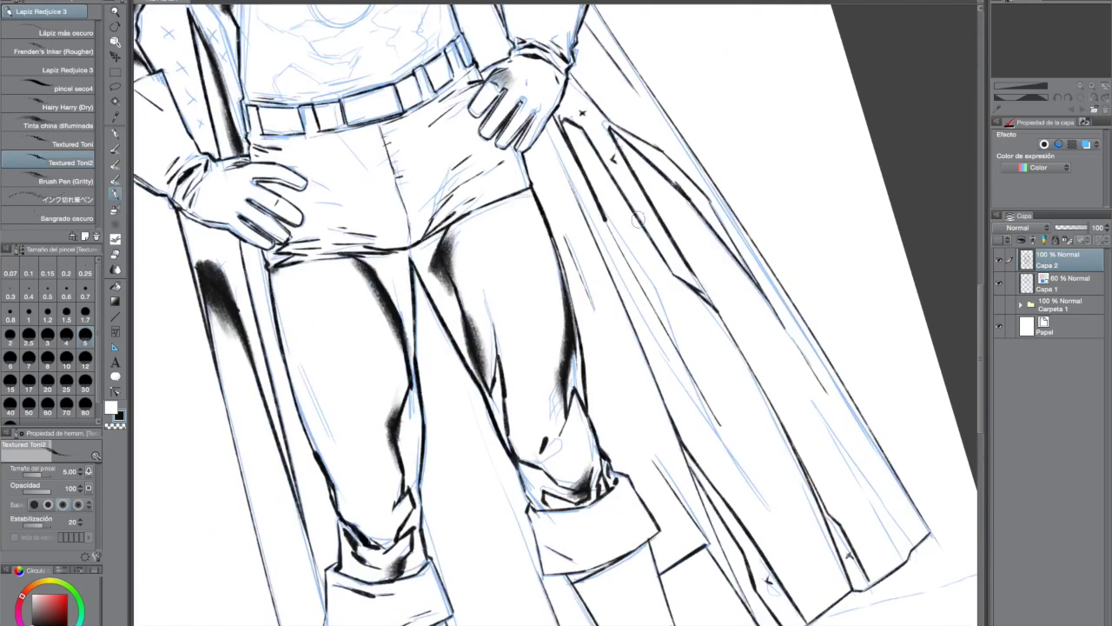
pyautogui.scroll(3, 399, 273)
pyautogui.hscroll(-4, 400, 273)
# Set the brush size to 12 and fill the cape's interior behind both arms with black
pyautogui.moveTo(857, 444); pyautogui.dragTo(815, 513)
pyautogui.moveTo(254, 222)
pyautogui.mouseDown()
pyautogui.moveTo(279, 257)
pyautogui.moveTo(320, 146)
pyautogui.mouseUp()
pyautogui.click(85, 358)
pyautogui.moveTo(304, 109)
pyautogui.mouseDown()
pyautogui.moveTo(335, 144)
pyautogui.moveTo(370, 148)
pyautogui.moveTo(386, 170)
pyautogui.moveTo(347, 180)
pyautogui.moveTo(395, 178)
pyautogui.moveTo(361, 235)
pyautogui.moveTo(353, 363)
pyautogui.moveTo(356, 260)
pyautogui.moveTo(278, 230)
pyautogui.moveTo(339, 191)
pyautogui.moveTo(310, 348)
pyautogui.moveTo(324, 260)
pyautogui.moveTo(323, 374)
pyautogui.mouseUp()
pyautogui.moveTo(591, 109)
pyautogui.mouseDown()
pyautogui.moveTo(561, 161)
pyautogui.moveTo(621, 78)
pyautogui.moveTo(564, 169)
pyautogui.moveTo(599, 161)
pyautogui.moveTo(575, 224)
pyautogui.moveTo(591, 279)
pyautogui.moveTo(622, 156)
pyautogui.moveTo(634, 287)
pyautogui.moveTo(648, 226)
pyautogui.moveTo(662, 217)
pyautogui.moveTo(652, 236)
pyautogui.mouseUp()
pyautogui.moveTo(680, 409); pyautogui.dragTo(667, 419)
# Fill the shadowed strip of the left cape panel and the inner thighs below the shorts with black
pyautogui.moveTo(981, 260); pyautogui.dragTo(981, 304)
pyautogui.moveTo(280, 352); pyautogui.dragTo(279, 286)
pyautogui.moveTo(279, 243)
pyautogui.mouseDown()
pyautogui.moveTo(315, 322)
pyautogui.moveTo(323, 556)
pyautogui.mouseUp()
pyautogui.moveTo(375, 283)
pyautogui.mouseDown()
pyautogui.moveTo(351, 319)
pyautogui.moveTo(369, 306)
pyautogui.mouseUp()
pyautogui.moveTo(439, 341)
pyautogui.mouseDown()
pyautogui.moveTo(474, 382)
pyautogui.moveTo(435, 591)
pyautogui.mouseUp()
pyautogui.moveTo(498, 335); pyautogui.dragTo(520, 378)
# Fill the inside of the cape behind the left boot with black down to the hem
pyautogui.moveTo(983, 325)
pyautogui.mouseDown()
pyautogui.moveTo(988, 269)
pyautogui.moveTo(984, 397)
pyautogui.mouseUp()
pyautogui.moveTo(431, 301); pyautogui.dragTo(424, 358)
pyautogui.moveTo(431, 412)
pyautogui.mouseDown()
pyautogui.moveTo(421, 489)
pyautogui.moveTo(430, 556)
pyautogui.moveTo(461, 522)
pyautogui.moveTo(439, 573)
pyautogui.moveTo(448, 563)
pyautogui.mouseUp()
pyautogui.moveTo(467, 443); pyautogui.dragTo(474, 539)
pyautogui.moveTo(460, 393); pyautogui.dragTo(474, 504)
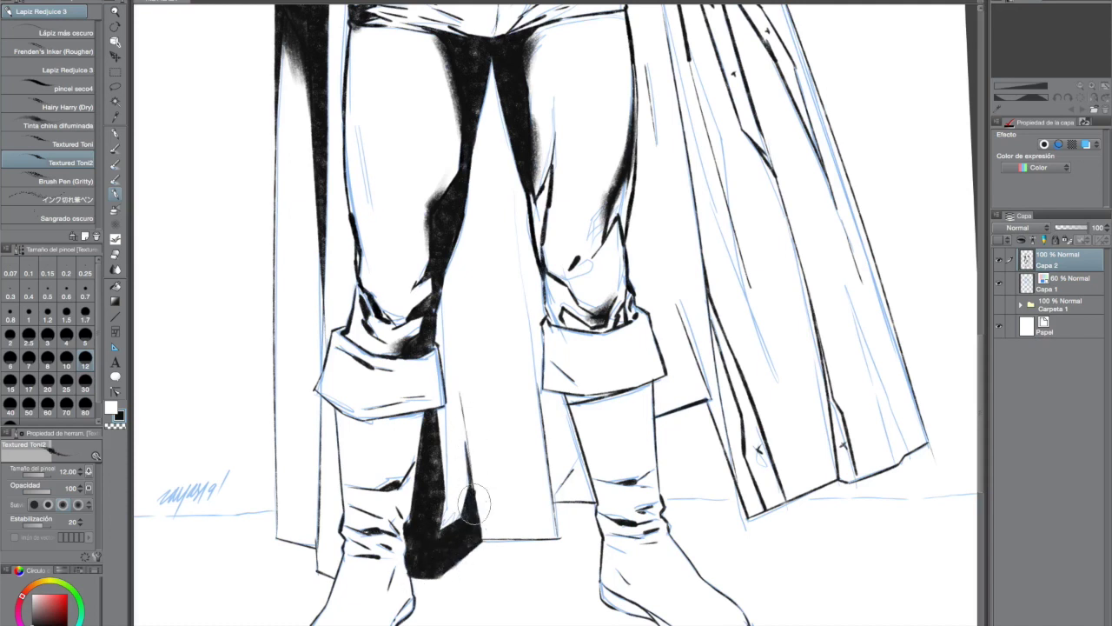
# Fill the shadows under the right boot's cuff, at the right knee and in the lower folds of the right cape panel
pyautogui.moveTo(570, 401); pyautogui.dragTo(627, 388)
pyautogui.moveTo(551, 277)
pyautogui.mouseDown()
pyautogui.moveTo(569, 323)
pyautogui.moveTo(540, 209)
pyautogui.moveTo(537, 252)
pyautogui.moveTo(593, 321)
pyautogui.mouseUp()
pyautogui.moveTo(708, 300)
pyautogui.mouseDown()
pyautogui.moveTo(769, 500)
pyautogui.moveTo(739, 408)
pyautogui.moveTo(774, 487)
pyautogui.mouseUp()
pyautogui.moveTo(830, 394); pyautogui.dragTo(841, 473)
# Fill the upper fold of the right cape panel with black and texture its edges with Lapiz Redjuice 3
pyautogui.moveTo(980, 391); pyautogui.dragTo(980, 306)
pyautogui.moveTo(678, 290)
pyautogui.mouseDown()
pyautogui.moveTo(688, 252)
pyautogui.moveTo(721, 337)
pyautogui.moveTo(809, 469)
pyautogui.moveTo(735, 408)
pyautogui.moveTo(769, 504)
pyautogui.moveTo(739, 474)
pyautogui.mouseUp()
pyautogui.click(86, 71)
pyautogui.moveTo(669, 294); pyautogui.dragTo(737, 458)
pyautogui.moveTo(713, 306); pyautogui.dragTo(751, 420)
# Darken the outer edge of the right thigh and knee with Textured Toni2 and toggle the visibility of the sketch layer
pyautogui.click(88, 160)
pyautogui.moveTo(639, 417); pyautogui.dragTo(608, 567)
pyautogui.moveTo(627, 526); pyautogui.dragTo(618, 573)
pyautogui.hotkey('ctrl', '0')
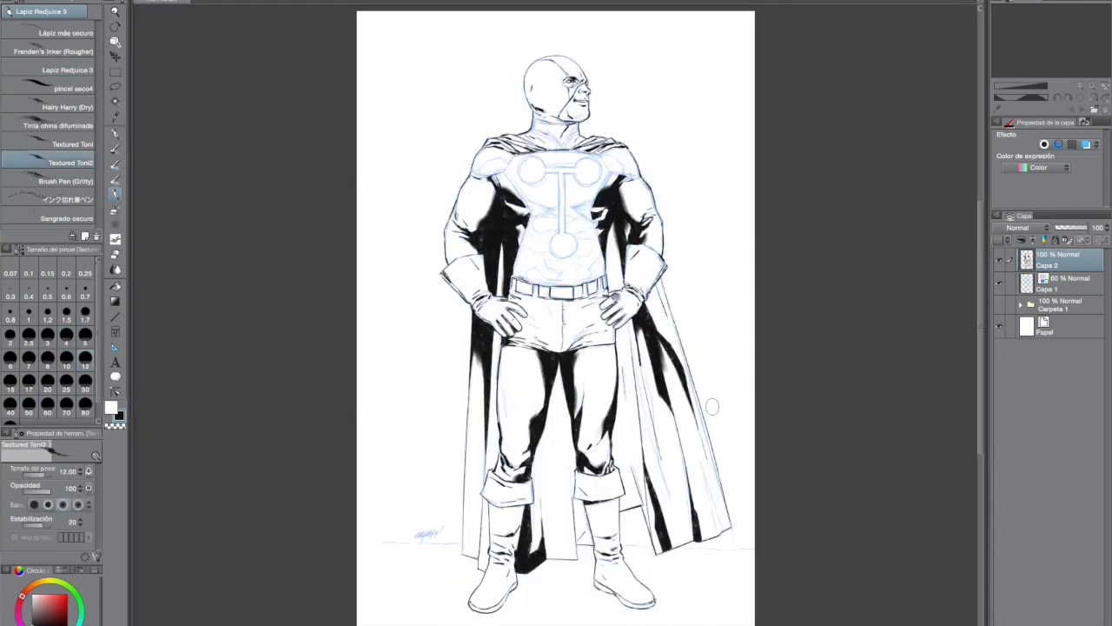
pyautogui.click(999, 283)
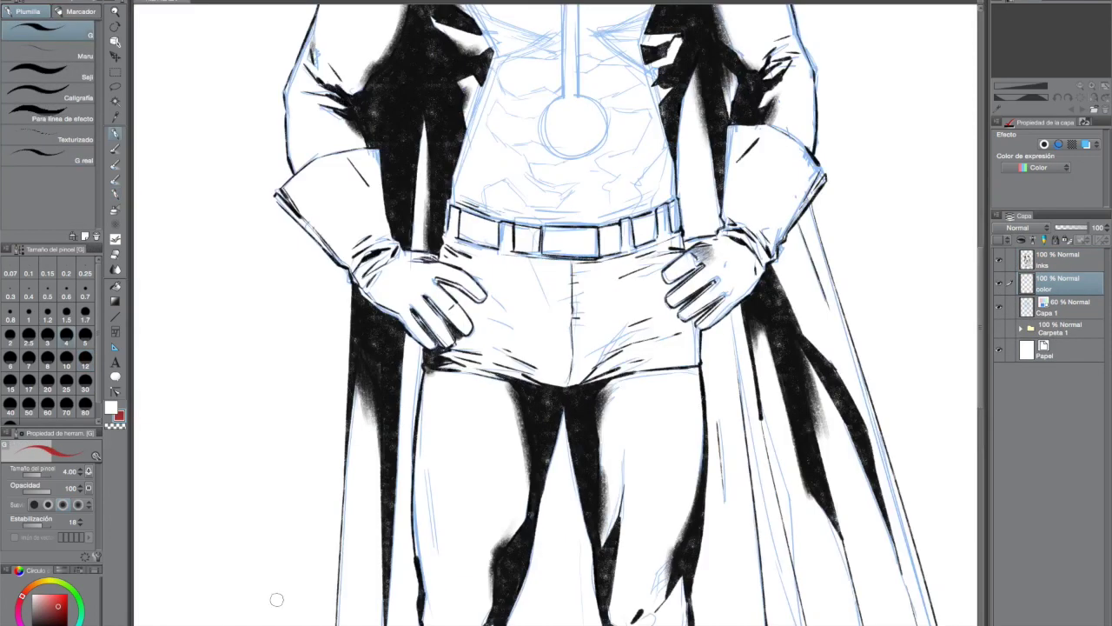
# Outline the top of the left arm and armpit in red with the G pen on the color layer, redoing one stroke
pyautogui.moveTo(448, 299); pyautogui.dragTo(409, 379)
pyautogui.moveTo(382, 260)
pyautogui.mouseDown()
pyautogui.moveTo(420, 272)
pyautogui.moveTo(458, 257)
pyautogui.moveTo(491, 395)
pyautogui.mouseUp()
pyautogui.moveTo(485, 423); pyautogui.dragTo(586, 353)
pyautogui.hotkey('ctrl', 'z')
pyautogui.moveTo(484, 424); pyautogui.dragTo(586, 354)
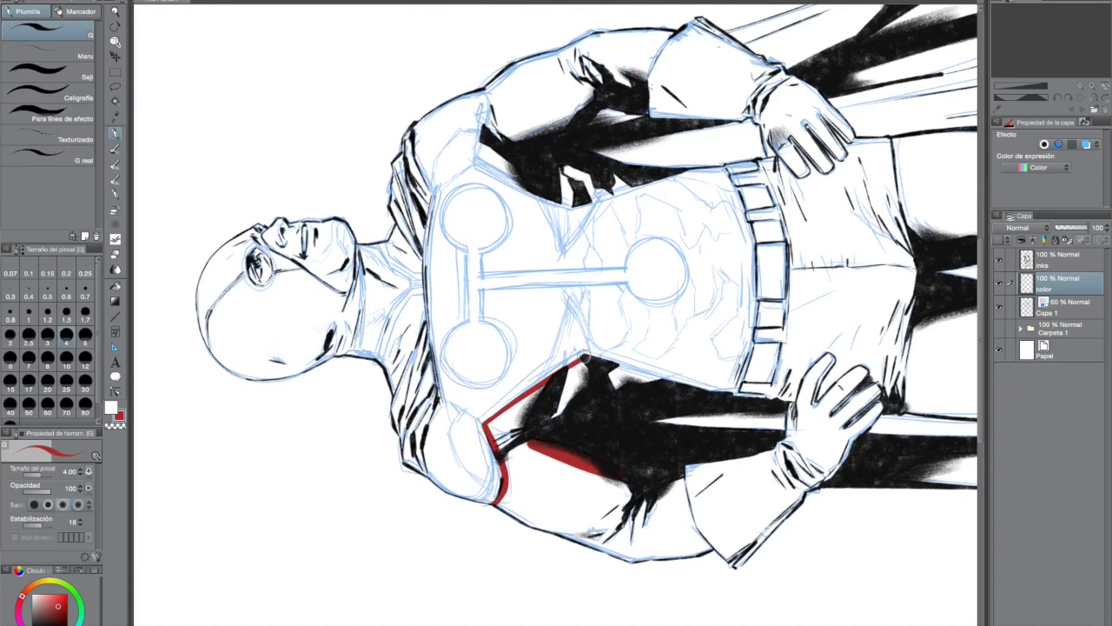
# Close the red outline around the left arm and fill the sleeve with flat red
pyautogui.moveTo(746, 317); pyautogui.dragTo(502, 487)
pyautogui.moveTo(515, 346); pyautogui.dragTo(457, 419)
pyautogui.moveTo(372, 394)
pyautogui.mouseDown()
pyautogui.moveTo(323, 377)
pyautogui.moveTo(314, 318)
pyautogui.moveTo(417, 207)
pyautogui.moveTo(228, 119)
pyautogui.mouseUp()
pyautogui.press('g')
pyautogui.click(428, 281)
# Outline the right arm and the area beside the torso in red with the G pen and fill the sleeve
pyautogui.press('p')
pyautogui.moveTo(509, 302); pyautogui.dragTo(580, 233)
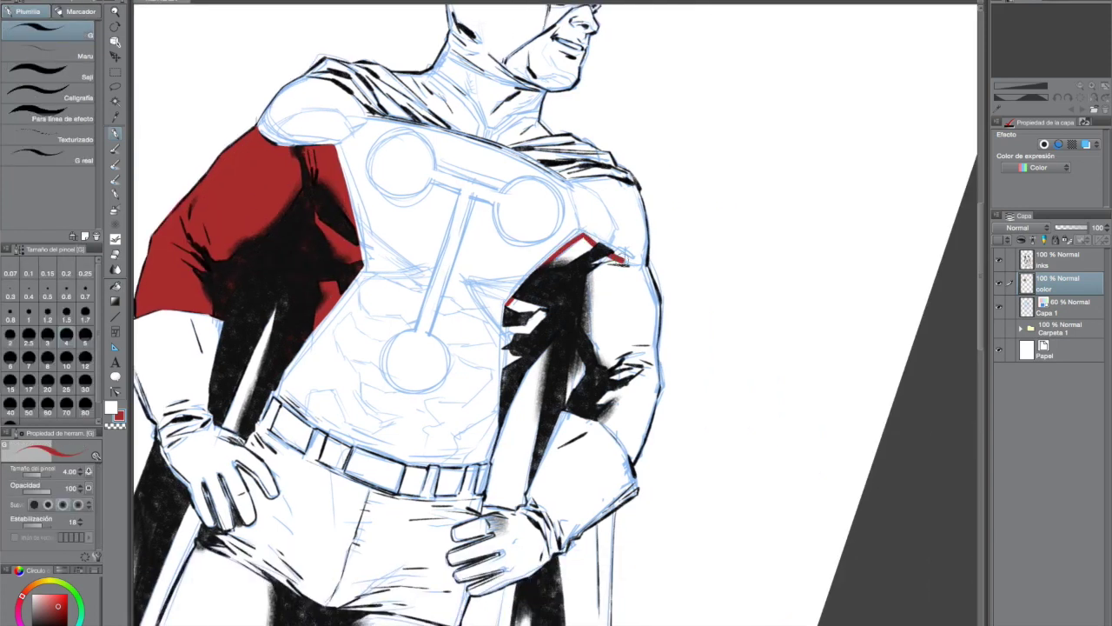
pyautogui.moveTo(654, 287)
pyautogui.mouseDown()
pyautogui.moveTo(658, 391)
pyautogui.moveTo(632, 460)
pyautogui.mouseUp()
pyautogui.moveTo(598, 417); pyautogui.dragTo(622, 439)
pyautogui.moveTo(601, 365); pyautogui.dragTo(578, 322)
pyautogui.moveTo(502, 410)
pyautogui.mouseDown()
pyautogui.moveTo(507, 302)
pyautogui.moveTo(501, 405)
pyautogui.mouseUp()
pyautogui.moveTo(507, 309); pyautogui.dragTo(518, 295)
pyautogui.click(115, 286)
pyautogui.click(626, 314)
# Refill both sleeves with a darker maroon
pyautogui.moveTo(726, 345)
pyautogui.mouseDown()
pyautogui.moveTo(765, 397)
pyautogui.moveTo(773, 378)
pyautogui.mouseUp()
pyautogui.click(284, 182)
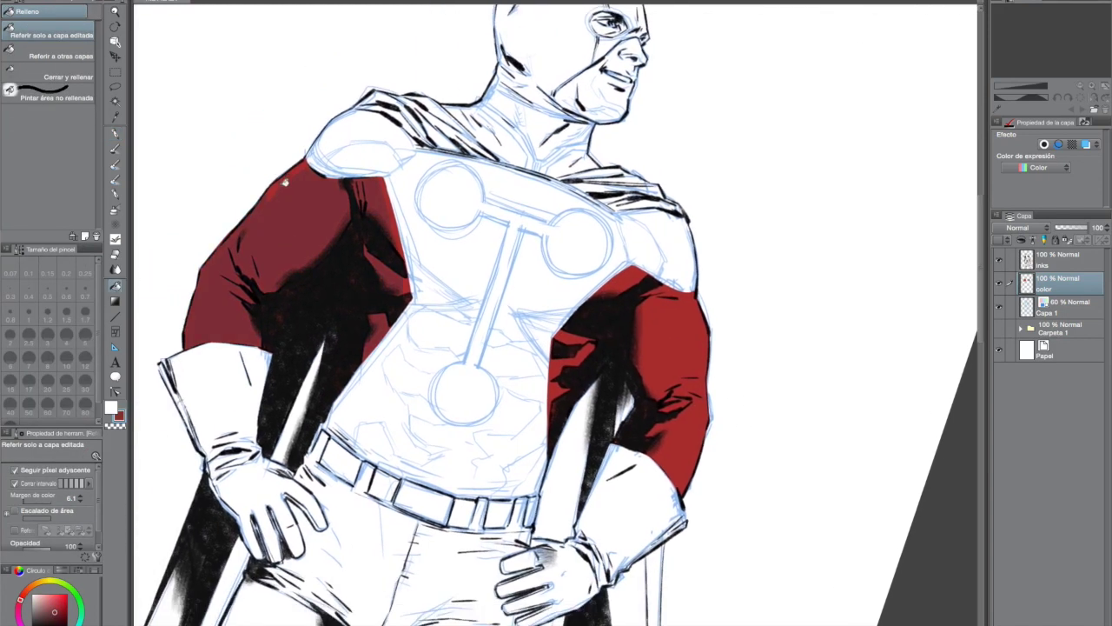
pyautogui.click(695, 352)
pyautogui.moveTo(697, 437); pyautogui.dragTo(706, 350)
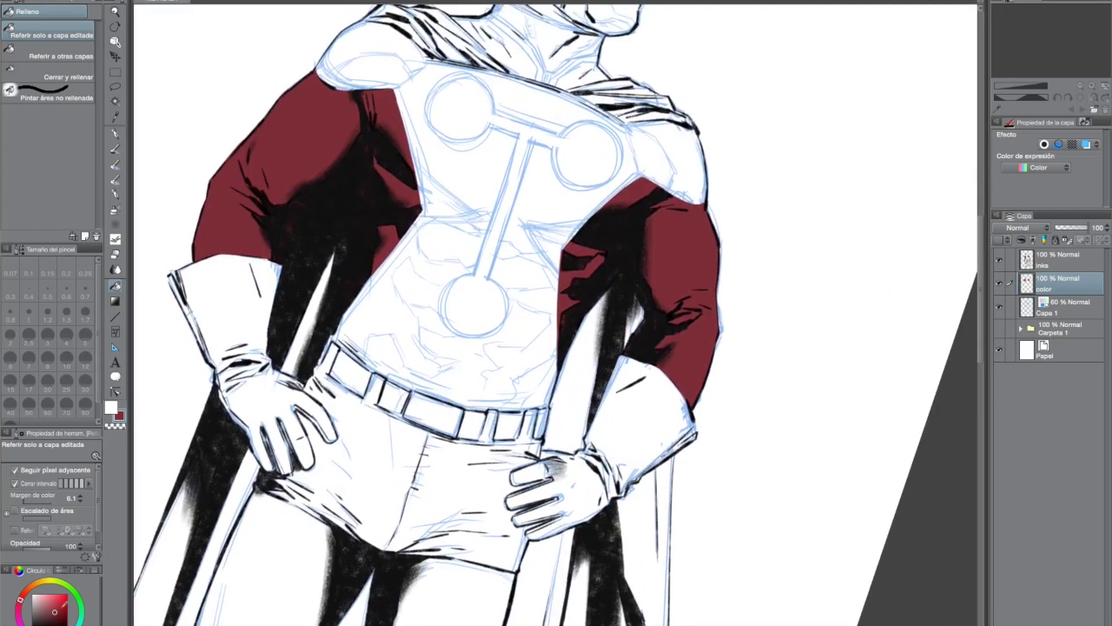
# Outline the belt's left end and the left side of the torso in bright red with the G pen
pyautogui.press('p')
pyautogui.moveTo(334, 330); pyautogui.dragTo(323, 369)
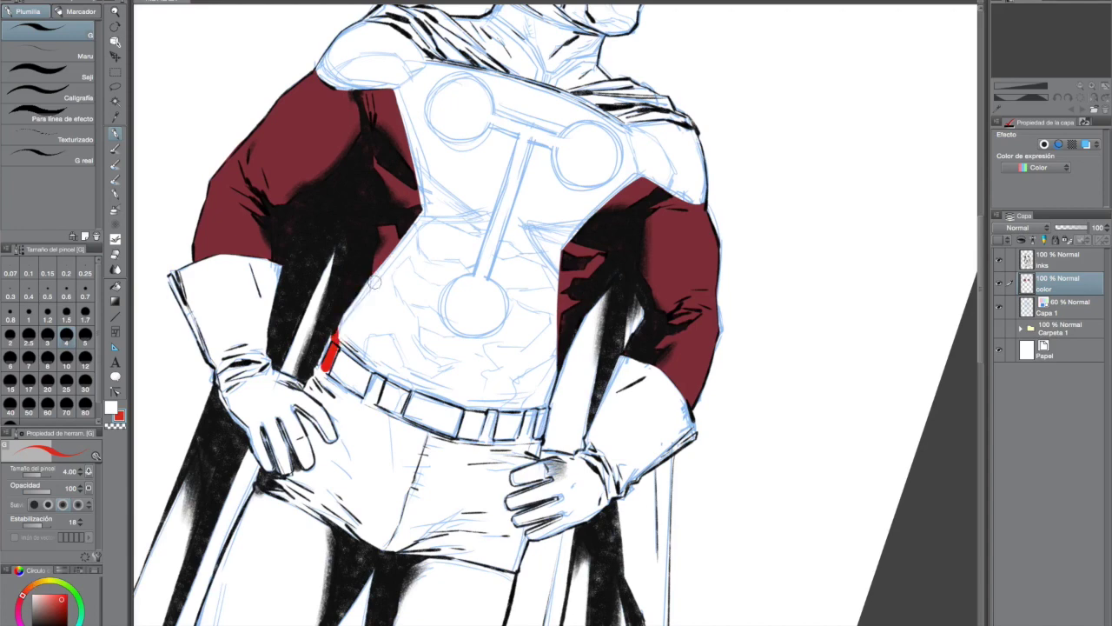
pyautogui.moveTo(374, 279); pyautogui.dragTo(424, 209)
pyautogui.moveTo(396, 90); pyautogui.dragTo(430, 229)
pyautogui.moveTo(503, 359)
pyautogui.mouseDown()
pyautogui.moveTo(542, 378)
pyautogui.moveTo(587, 375)
pyautogui.moveTo(388, 421)
pyautogui.mouseUp()
pyautogui.keyDown('alt'); pyautogui.click(416, 413); pyautogui.keyUp('alt')
# Outline the left shoulder, the neckline under the cape and the right shoulder in bright red
pyautogui.moveTo(332, 425); pyautogui.dragTo(332, 503)
pyautogui.moveTo(488, 416); pyautogui.dragTo(434, 327)
pyautogui.moveTo(279, 264)
pyautogui.mouseDown()
pyautogui.moveTo(305, 319)
pyautogui.moveTo(350, 255)
pyautogui.moveTo(338, 291)
pyautogui.mouseUp()
pyautogui.moveTo(346, 206); pyautogui.dragTo(401, 139)
pyautogui.moveTo(483, 75); pyautogui.dragTo(522, 7)
pyautogui.moveTo(561, 59)
pyautogui.mouseDown()
pyautogui.moveTo(590, 35)
pyautogui.moveTo(817, 271)
pyautogui.mouseUp()
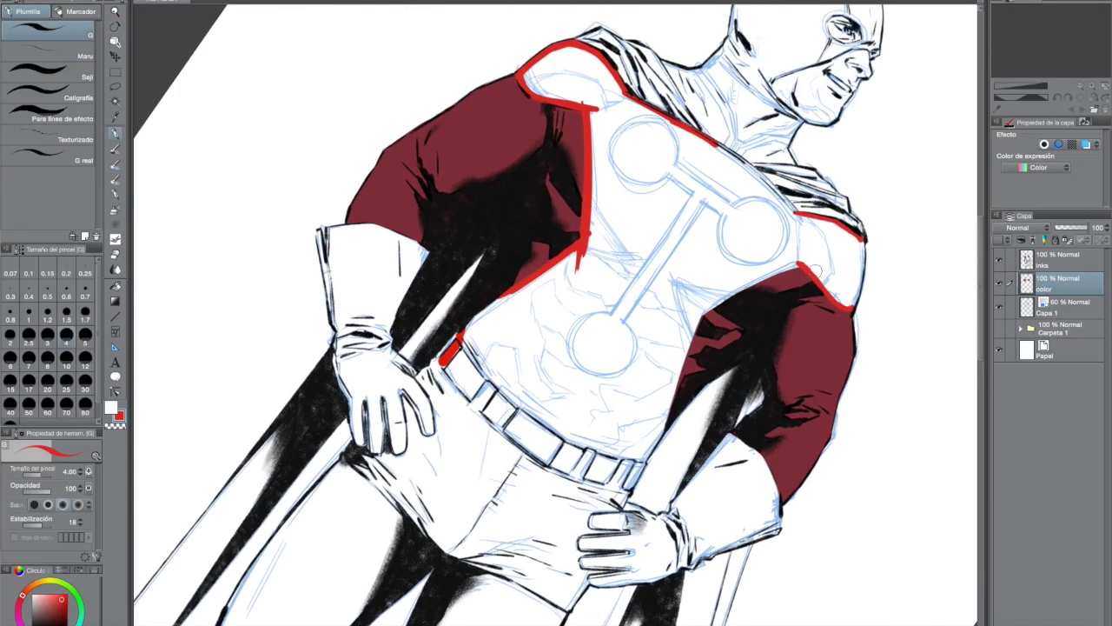
# Outline the right side of the torso, the left waist and the inner edge of the left glove in red
pyautogui.moveTo(737, 290)
pyautogui.mouseDown()
pyautogui.moveTo(696, 317)
pyautogui.moveTo(797, 262)
pyautogui.mouseUp()
pyautogui.moveTo(701, 306); pyautogui.dragTo(659, 431)
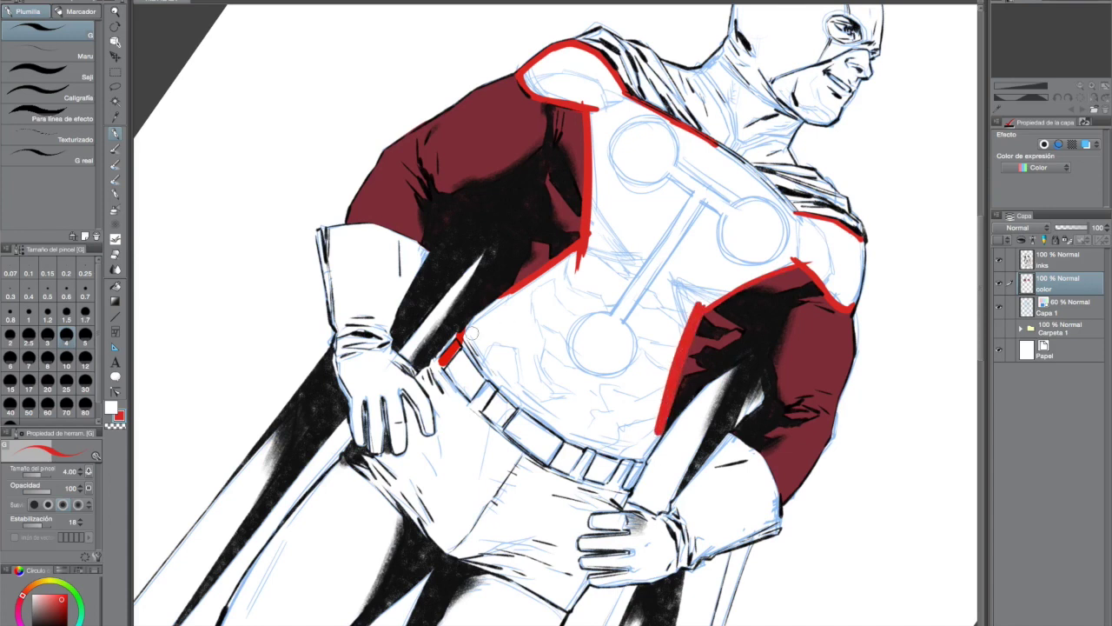
pyautogui.moveTo(465, 337); pyautogui.dragTo(537, 281)
pyautogui.moveTo(439, 363); pyautogui.dragTo(417, 376)
pyautogui.moveTo(424, 248)
pyautogui.mouseDown()
pyautogui.moveTo(397, 301)
pyautogui.moveTo(400, 361)
pyautogui.mouseUp()
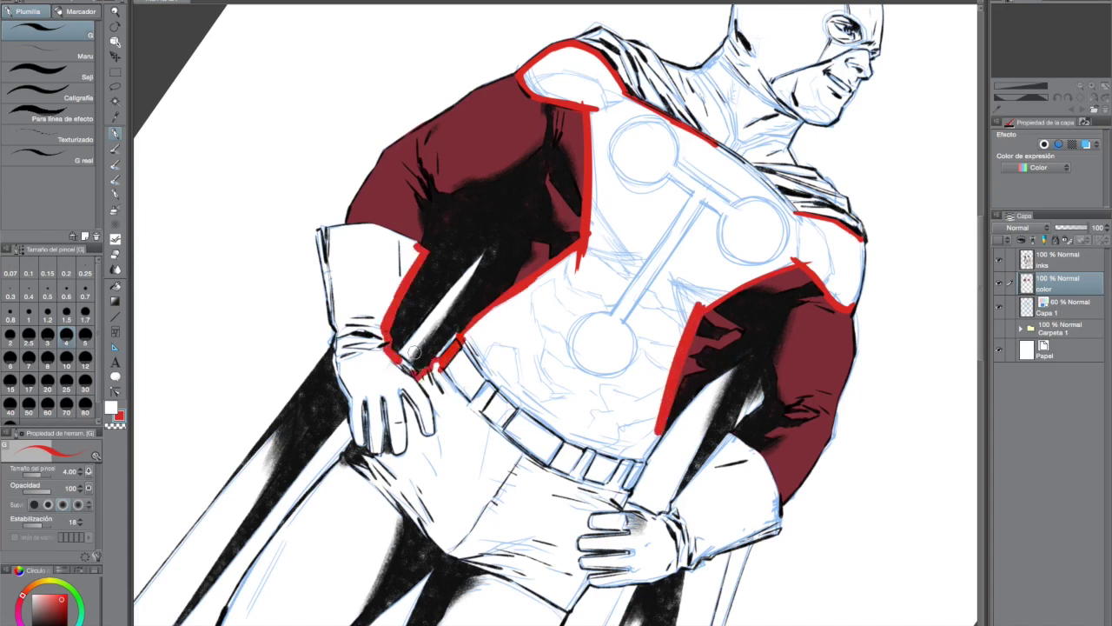
# Outline the outer edge of the left glove, the collar edges at the neck and the right shoulder in red
pyautogui.moveTo(316, 232); pyautogui.dragTo(350, 402)
pyautogui.moveTo(386, 234)
pyautogui.keyDown('shift'); pyautogui.mouseDown()
pyautogui.moveTo(457, 471)
pyautogui.moveTo(501, 134)
pyautogui.mouseUp(); pyautogui.keyUp('shift')
pyautogui.moveTo(757, 541); pyautogui.dragTo(820, 504)
pyautogui.moveTo(820, 382); pyautogui.dragTo(835, 407)
pyautogui.keyDown('shift'); pyautogui.moveTo(834, 408); pyautogui.dragTo(850, 296); pyautogui.keyUp('shift')
pyautogui.moveTo(801, 178)
pyautogui.mouseDown()
pyautogui.moveTo(799, 239)
pyautogui.moveTo(698, 106)
pyautogui.mouseUp()
# Outline both end sections of the belt and the right glove in red
pyautogui.moveTo(499, 397); pyautogui.dragTo(487, 426)
pyautogui.moveTo(452, 367); pyautogui.dragTo(507, 401)
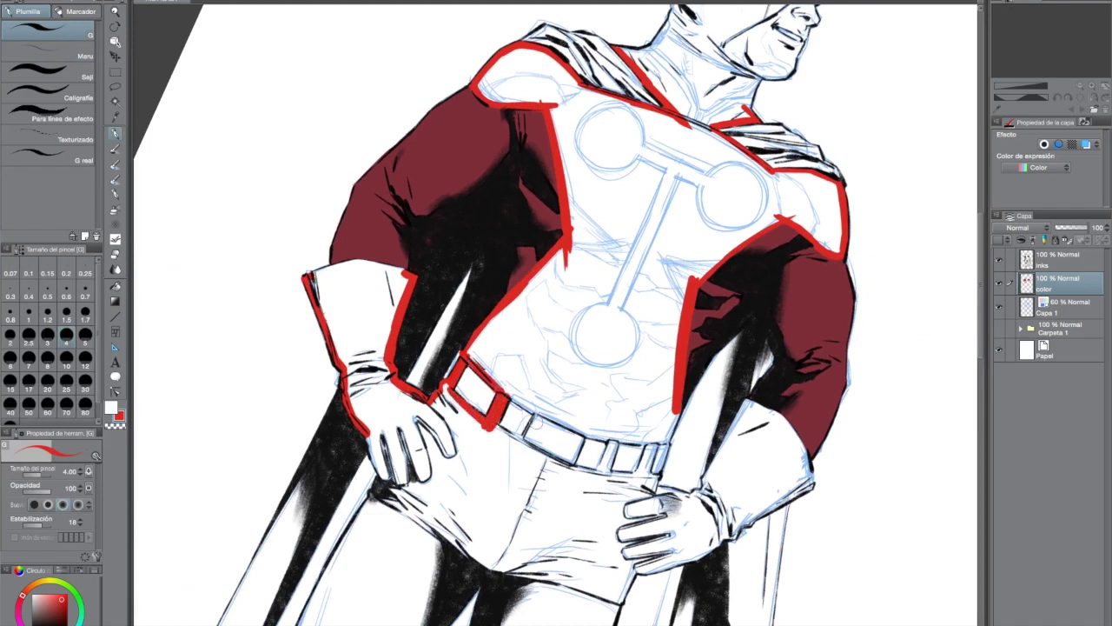
pyautogui.moveTo(666, 440)
pyautogui.mouseDown()
pyautogui.moveTo(657, 486)
pyautogui.moveTo(703, 493)
pyautogui.moveTo(776, 418)
pyautogui.mouseUp()
pyautogui.moveTo(739, 529)
pyautogui.mouseDown()
pyautogui.moveTo(813, 484)
pyautogui.moveTo(780, 422)
pyautogui.mouseUp()
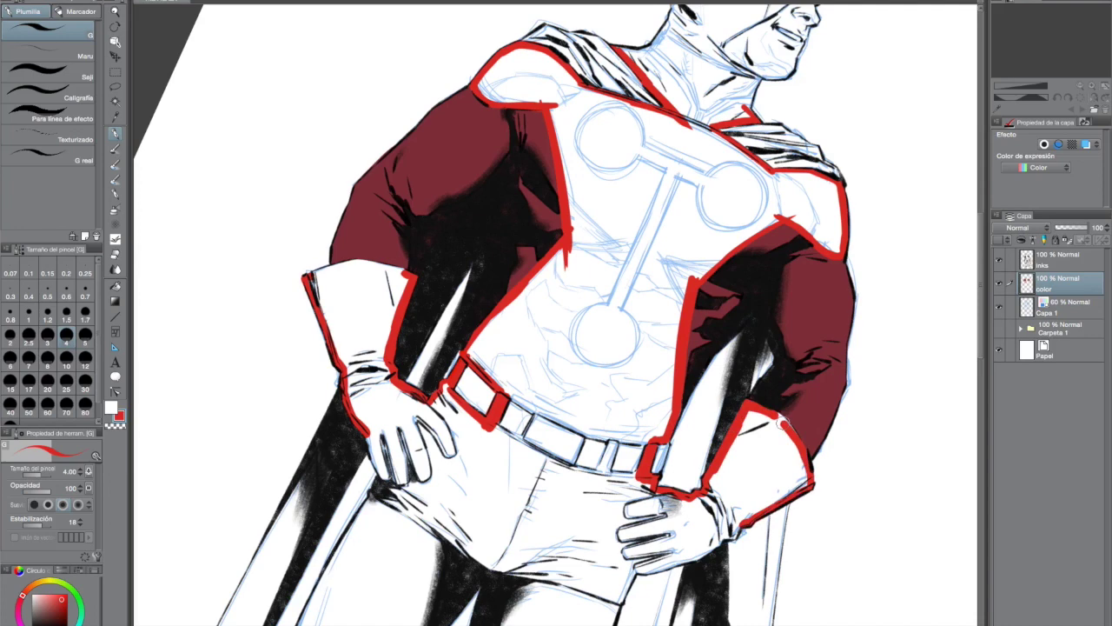
# Outline the lower edge of the shorts, the remaining glove edges and the belt's dividers and lower edge in red
pyautogui.moveTo(863, 394); pyautogui.dragTo(656, 52)
pyautogui.moveTo(574, 225); pyautogui.dragTo(517, 304)
pyautogui.moveTo(507, 318); pyautogui.dragTo(562, 280)
pyautogui.moveTo(637, 371)
pyautogui.mouseDown()
pyautogui.moveTo(693, 474)
pyautogui.moveTo(653, 599)
pyautogui.mouseUp()
pyautogui.moveTo(743, 412)
pyautogui.mouseDown()
pyautogui.moveTo(501, 475)
pyautogui.moveTo(585, 408)
pyautogui.mouseUp()
pyautogui.moveTo(248, 282)
pyautogui.mouseDown()
pyautogui.moveTo(274, 335)
pyautogui.moveTo(317, 369)
pyautogui.moveTo(401, 405)
pyautogui.mouseUp()
pyautogui.moveTo(491, 259); pyautogui.dragTo(494, 301)
pyautogui.moveTo(523, 300); pyautogui.dragTo(459, 293)
pyautogui.moveTo(460, 298)
pyautogui.mouseDown()
pyautogui.moveTo(481, 374)
pyautogui.moveTo(516, 404)
pyautogui.mouseUp()
pyautogui.moveTo(498, 424)
pyautogui.mouseDown()
pyautogui.moveTo(448, 483)
pyautogui.moveTo(667, 534)
pyautogui.mouseUp()
# Outline the front and back edges of the neck in red
pyautogui.moveTo(403, 263); pyautogui.dragTo(383, 291)
pyautogui.moveTo(280, 282)
pyautogui.mouseDown()
pyautogui.moveTo(315, 315)
pyautogui.moveTo(312, 344)
pyautogui.mouseUp()
pyautogui.moveTo(353, 205); pyautogui.dragTo(385, 226)
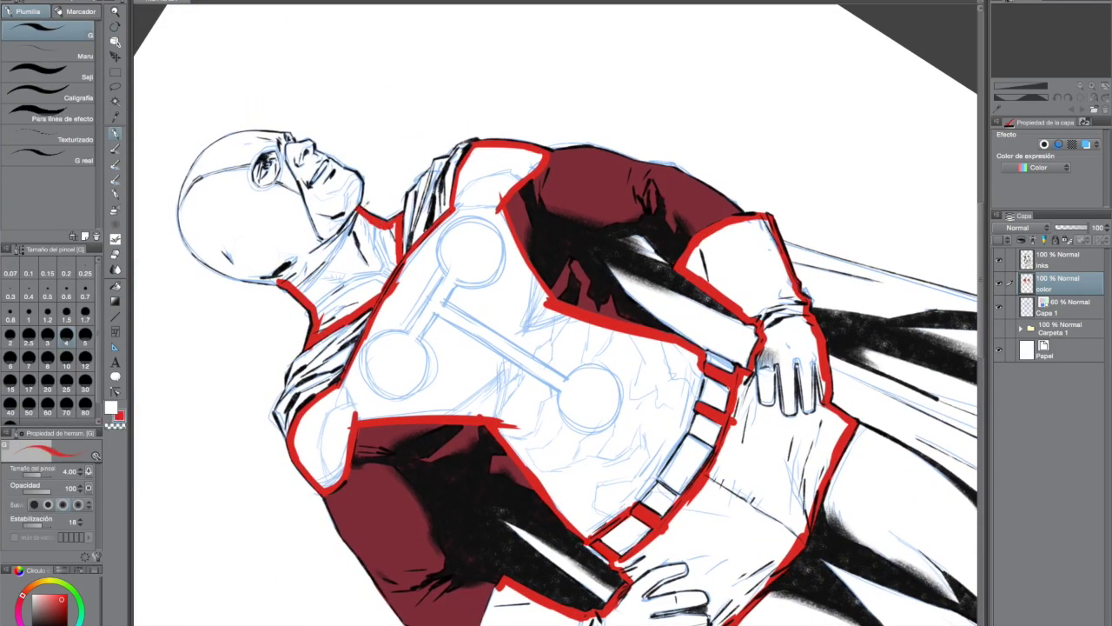
# Outline the cowl around the head, the eye opening and the lower face opening in red
pyautogui.moveTo(283, 170)
pyautogui.mouseDown()
pyautogui.moveTo(306, 230)
pyautogui.moveTo(358, 210)
pyautogui.mouseUp()
pyautogui.moveTo(318, 182)
pyautogui.mouseDown()
pyautogui.moveTo(683, 72)
pyautogui.moveTo(734, 107)
pyautogui.mouseUp()
pyautogui.moveTo(734, 107); pyautogui.dragTo(466, 262)
pyautogui.moveTo(509, 236)
pyautogui.mouseDown()
pyautogui.moveTo(524, 241)
pyautogui.moveTo(533, 185)
pyautogui.moveTo(417, 317)
pyautogui.mouseUp()
pyautogui.moveTo(340, 418)
pyautogui.mouseDown()
pyautogui.moveTo(353, 369)
pyautogui.moveTo(410, 334)
pyautogui.mouseUp()
pyautogui.moveTo(653, 390); pyautogui.dragTo(566, 437)
pyautogui.moveTo(351, 229)
pyautogui.mouseDown()
pyautogui.moveTo(333, 255)
pyautogui.moveTo(345, 334)
pyautogui.mouseUp()
pyautogui.moveTo(418, 275); pyautogui.dragTo(431, 289)
pyautogui.moveTo(286, 315); pyautogui.dragTo(343, 210)
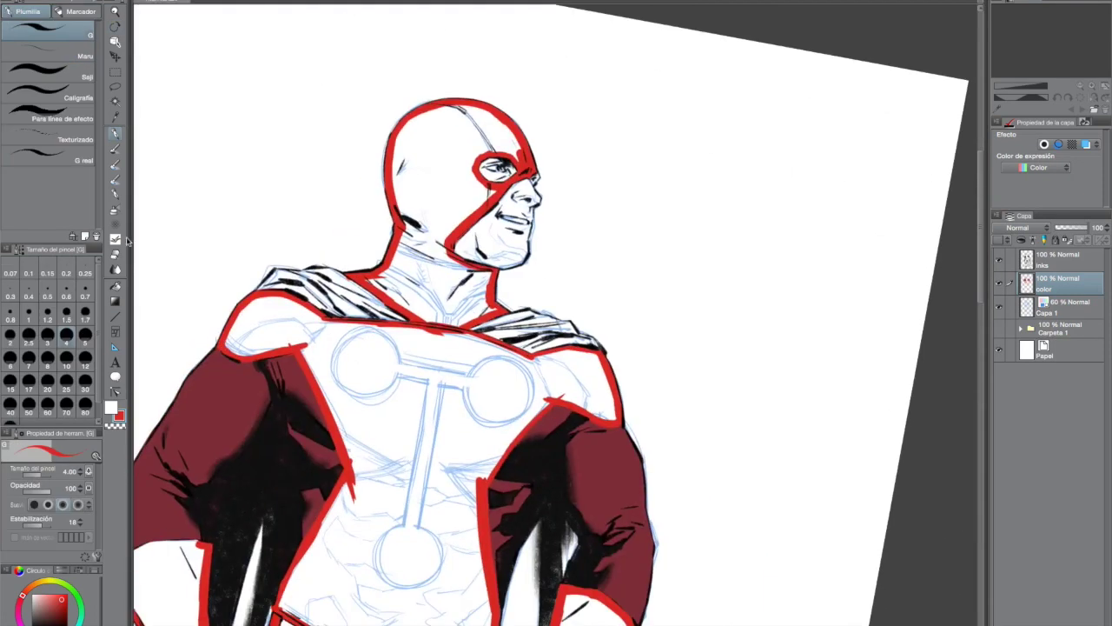
# Fill the cowl and the torso with flat bright red
pyautogui.press('g')
pyautogui.click(453, 203)
pyautogui.click(477, 394)
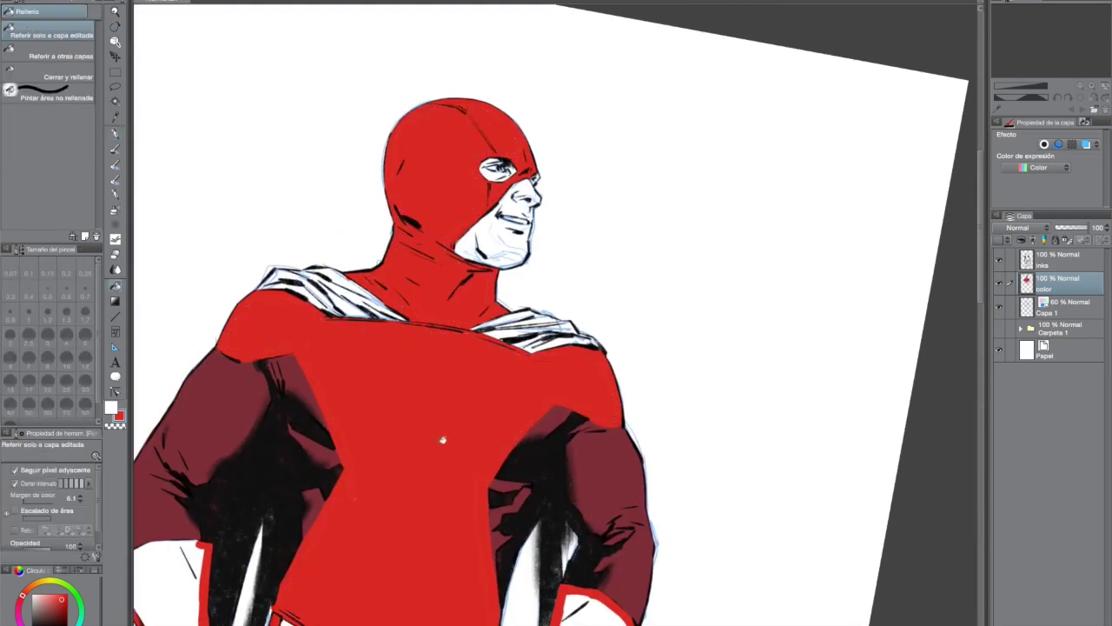
pyautogui.press('p')
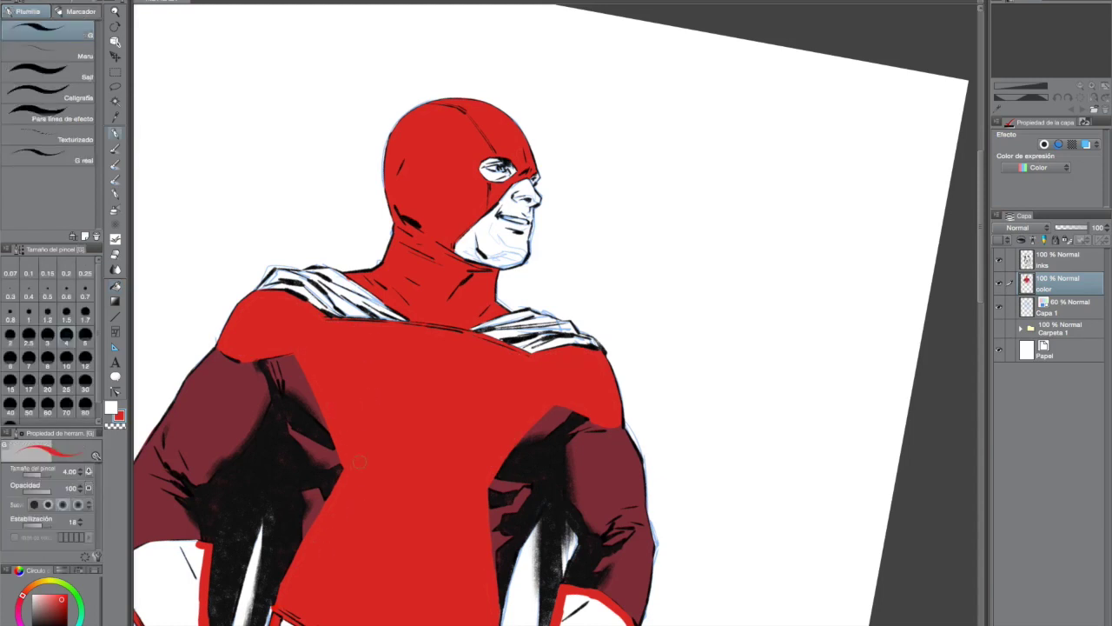
pyautogui.moveTo(504, 535); pyautogui.dragTo(520, 199)
pyautogui.click(115, 286)
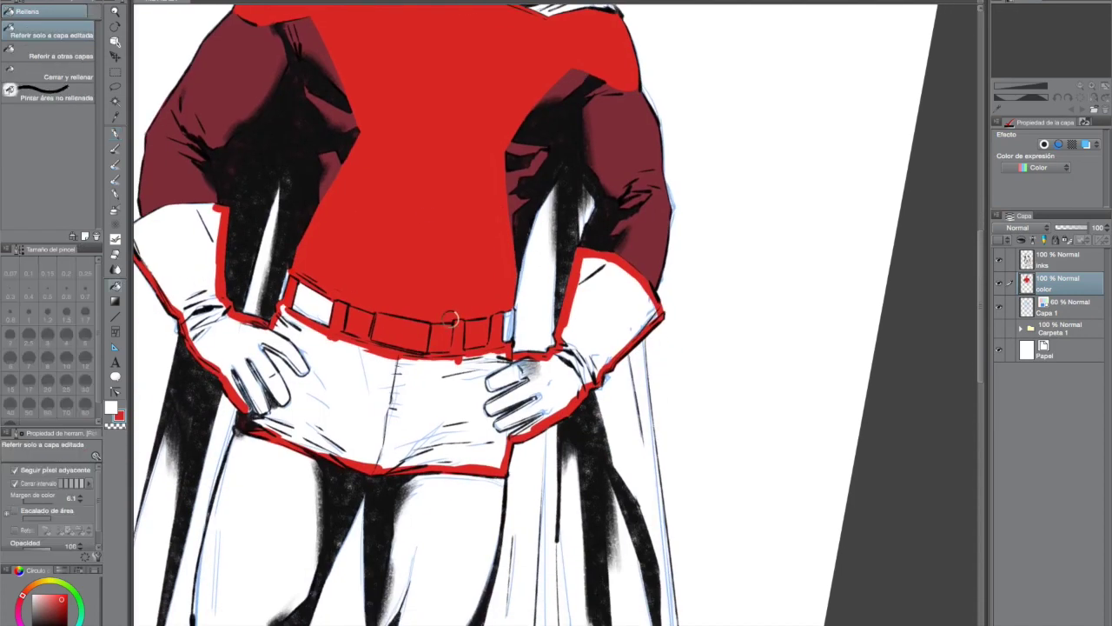
pyautogui.click(454, 375)
pyautogui.hotkey('ctrl', 'z')
# Close the outline gap at the left glove's cuff and fill the shorts and gloves with bright red
pyautogui.moveTo(461, 316); pyautogui.dragTo(531, 374)
pyautogui.press('p')
pyautogui.moveTo(190, 290); pyautogui.dragTo(235, 267)
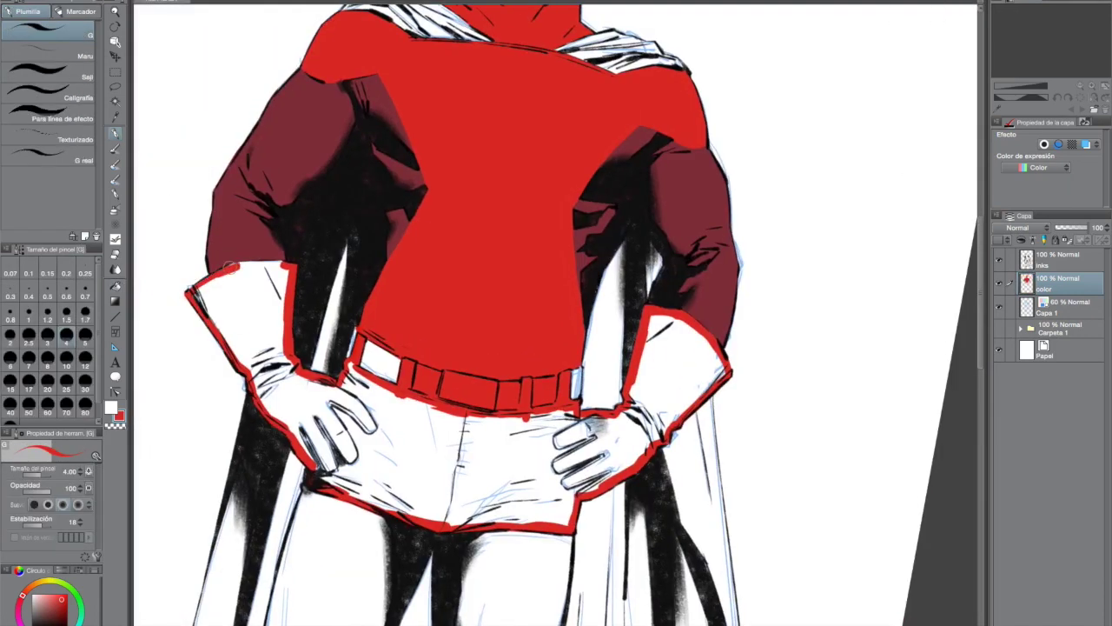
pyautogui.click(115, 285)
pyautogui.click(511, 468)
pyautogui.moveTo(511, 467); pyautogui.dragTo(482, 383)
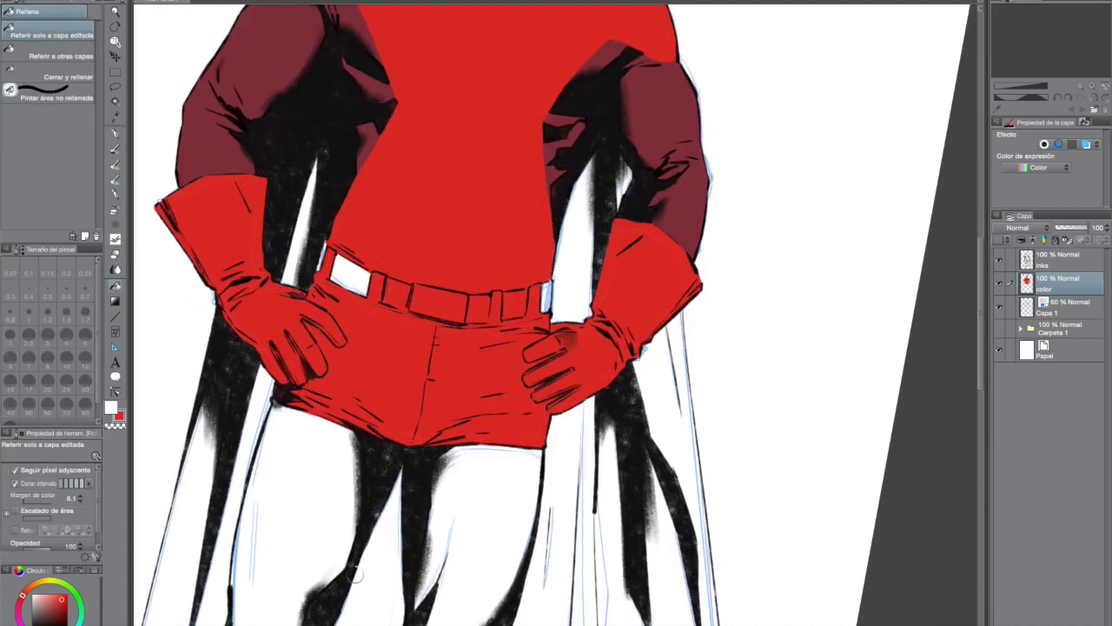
# Choose a light skin tone and color the exposed lower face with the G pen
pyautogui.moveTo(444, 91); pyautogui.dragTo(332, 417)
pyautogui.click(35, 584)
pyautogui.click(38, 597)
pyautogui.click(116, 135)
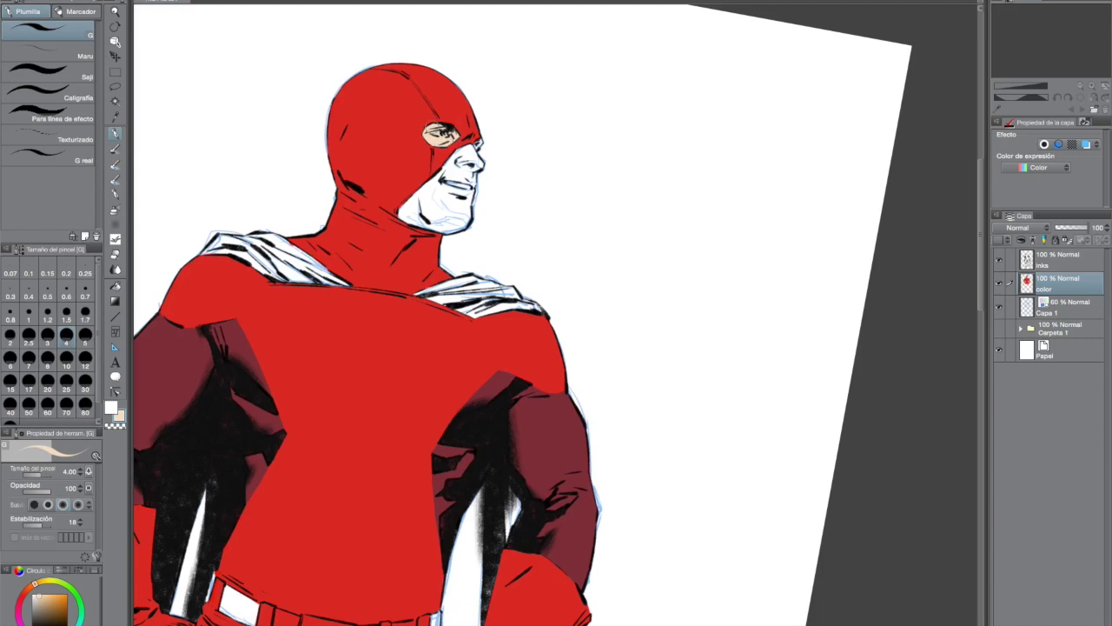
pyautogui.moveTo(470, 149)
pyautogui.mouseDown()
pyautogui.moveTo(405, 214)
pyautogui.moveTo(464, 174)
pyautogui.moveTo(463, 216)
pyautogui.moveTo(484, 137)
pyautogui.moveTo(428, 203)
pyautogui.mouseUp()
pyautogui.keyDown('alt'); pyautogui.click(396, 203); pyautogui.keyUp('alt')
pyautogui.keyDown('alt'); pyautogui.click(412, 204); pyautogui.keyUp('alt')
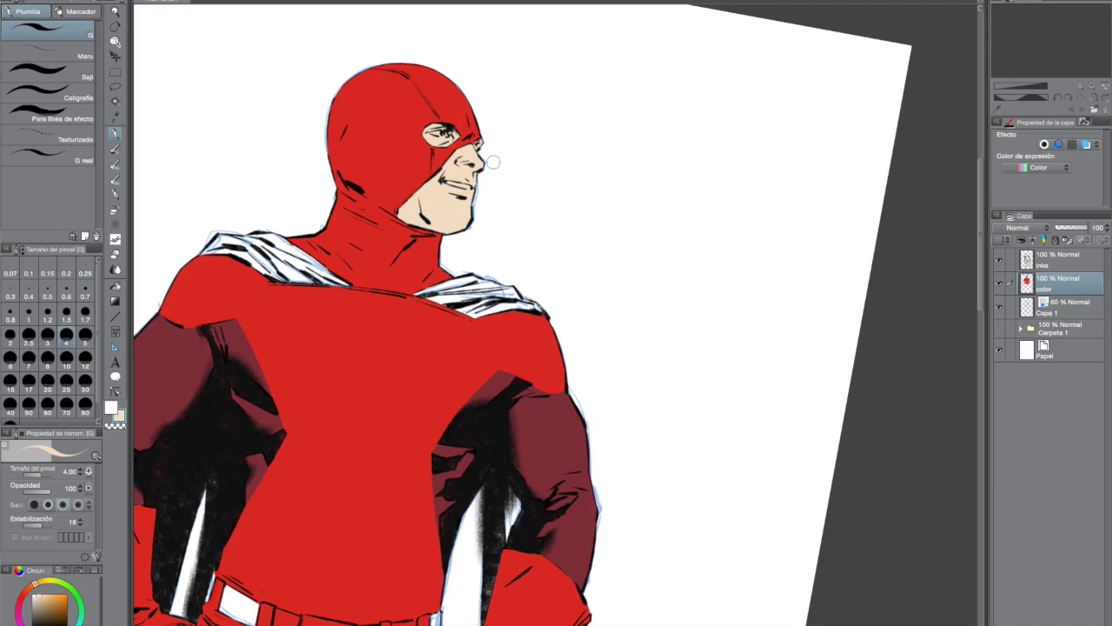
# Sample the sleeves' dark red and outline the outer edge and top of the left leg with the G pen
pyautogui.keyDown('alt'); pyautogui.click(565, 433); pyautogui.keyUp('alt')
pyautogui.moveTo(566, 434); pyautogui.dragTo(513, 87)
pyautogui.moveTo(373, 615); pyautogui.dragTo(660, 309)
pyautogui.moveTo(329, 364)
pyautogui.mouseDown()
pyautogui.moveTo(364, 280)
pyautogui.moveTo(379, 180)
pyautogui.mouseUp()
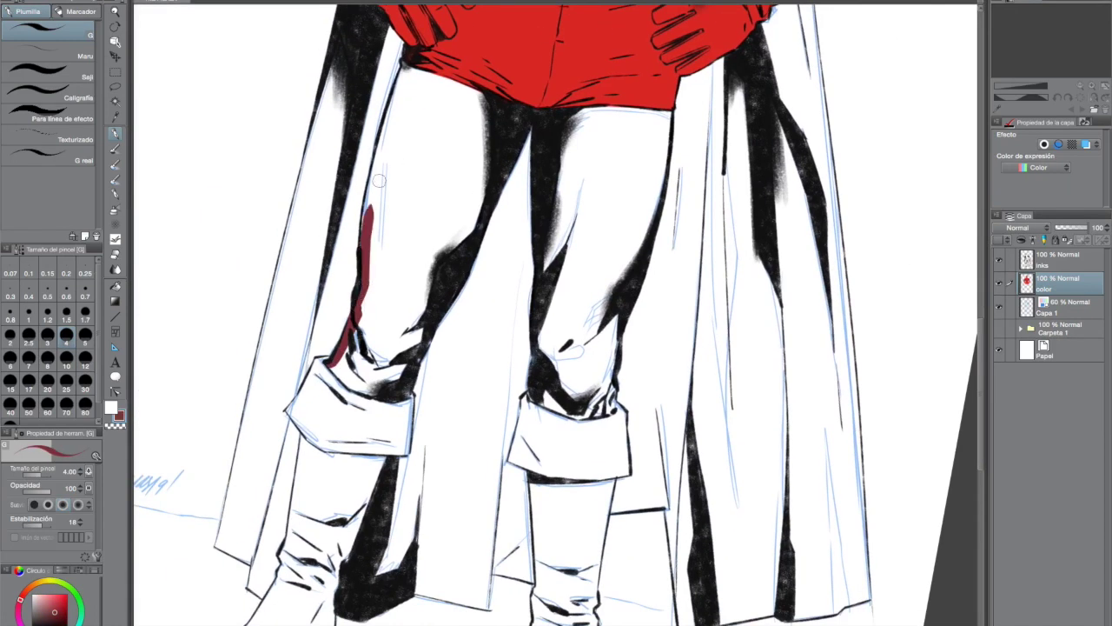
pyautogui.moveTo(363, 242); pyautogui.dragTo(400, 78)
pyautogui.moveTo(509, 134)
pyautogui.mouseDown()
pyautogui.moveTo(498, 187)
pyautogui.moveTo(384, 211)
pyautogui.mouseUp()
pyautogui.moveTo(267, 263); pyautogui.dragTo(297, 245)
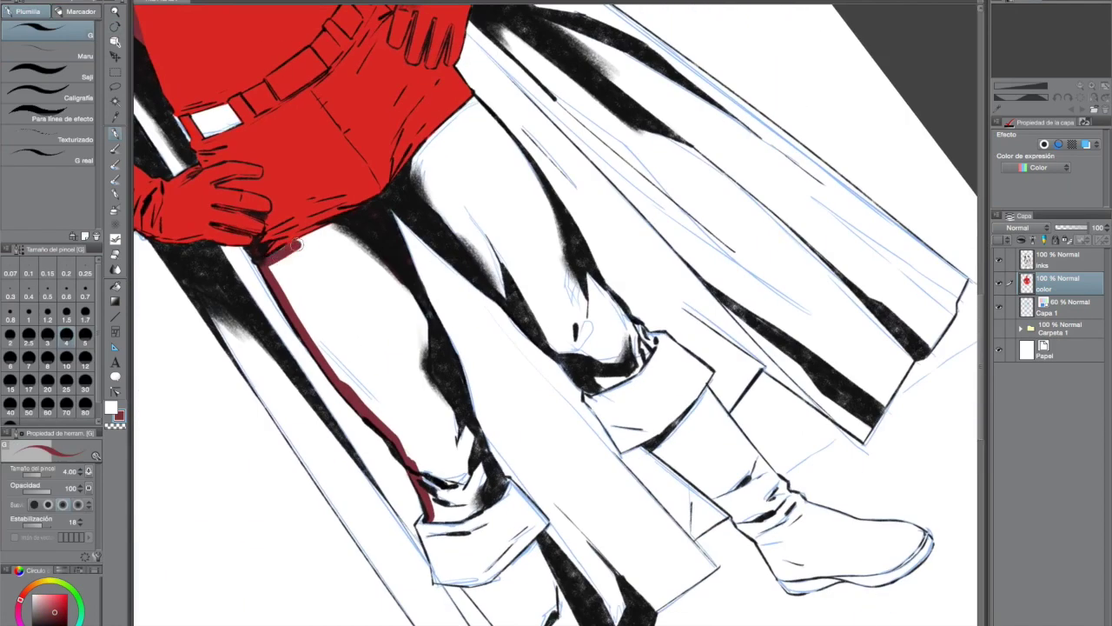
# Complete the dark red outlines of both legs down to the boot cuffs and fill the legs with dark red
pyautogui.moveTo(416, 165)
pyautogui.mouseDown()
pyautogui.moveTo(482, 88)
pyautogui.moveTo(473, 102)
pyautogui.moveTo(753, 199)
pyautogui.mouseUp()
pyautogui.keyDown('alt'); pyautogui.click(469, 90); pyautogui.keyUp('alt')
pyautogui.keyDown('alt'); pyautogui.click(471, 100); pyautogui.keyUp('alt')
pyautogui.moveTo(753, 198)
pyautogui.mouseDown()
pyautogui.moveTo(603, 359)
pyautogui.moveTo(571, 421)
pyautogui.moveTo(514, 386)
pyautogui.moveTo(607, 192)
pyautogui.mouseUp()
pyautogui.moveTo(630, 128)
pyautogui.mouseDown()
pyautogui.moveTo(504, 207)
pyautogui.moveTo(437, 267)
pyautogui.mouseUp()
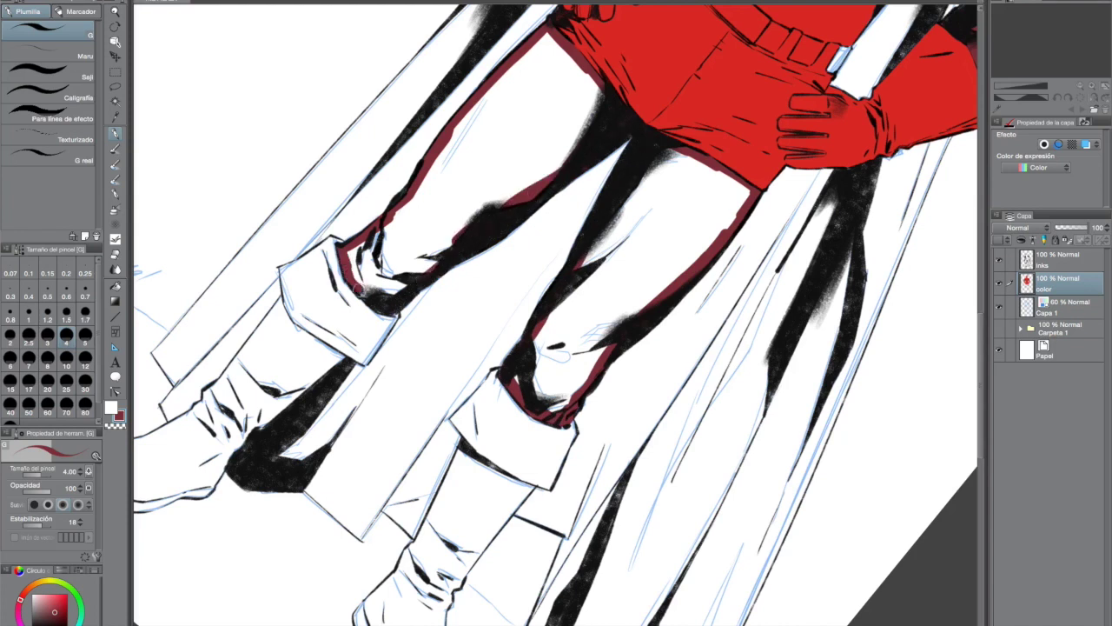
pyautogui.press('g')
pyautogui.click(674, 229)
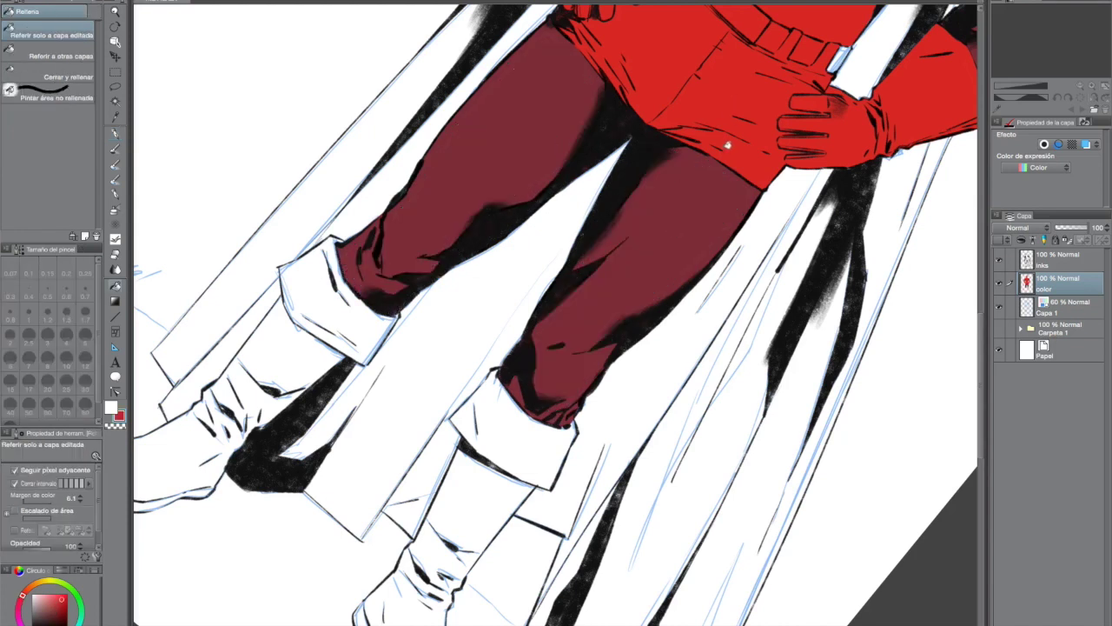
# Outline the left boot and its cuff in bright red with the G pen
pyautogui.press('p')
pyautogui.moveTo(278, 267); pyautogui.dragTo(296, 321)
pyautogui.hotkey('shift', 'space')
pyautogui.moveTo(300, 228)
pyautogui.mouseDown()
pyautogui.moveTo(339, 410)
pyautogui.moveTo(310, 466)
pyautogui.mouseUp()
pyautogui.moveTo(427, 430); pyautogui.dragTo(413, 439)
pyautogui.moveTo(431, 428)
pyautogui.mouseDown()
pyautogui.moveTo(437, 483)
pyautogui.moveTo(349, 315)
pyautogui.mouseUp()
pyautogui.hotkey('shift', 'space')
pyautogui.moveTo(240, 374); pyautogui.dragTo(346, 309)
pyautogui.moveTo(352, 243); pyautogui.dragTo(375, 282)
pyautogui.moveTo(204, 329); pyautogui.dragTo(299, 249)
# Outline the right boot, from its cuff around the foot, in bright red
pyautogui.press('space')
pyautogui.moveTo(260, 340); pyautogui.dragTo(443, 263)
pyautogui.hotkey('shift', 'space')
pyautogui.moveTo(538, 369); pyautogui.dragTo(598, 350)
pyautogui.moveTo(460, 349)
pyautogui.mouseDown()
pyautogui.moveTo(417, 453)
pyautogui.moveTo(460, 487)
pyautogui.moveTo(502, 450)
pyautogui.moveTo(519, 404)
pyautogui.moveTo(521, 325)
pyautogui.mouseUp()
pyautogui.moveTo(658, 133)
pyautogui.mouseDown()
pyautogui.moveTo(712, 308)
pyautogui.moveTo(717, 417)
pyautogui.moveTo(746, 148)
pyautogui.moveTo(765, 160)
pyautogui.moveTo(779, 346)
pyautogui.mouseUp()
pyautogui.hotkey('shift', 'space')
pyautogui.moveTo(886, 441); pyautogui.dragTo(600, 96)
pyautogui.moveTo(430, 282)
pyautogui.mouseDown()
pyautogui.moveTo(503, 176)
pyautogui.moveTo(525, 260)
pyautogui.moveTo(509, 323)
pyautogui.mouseUp()
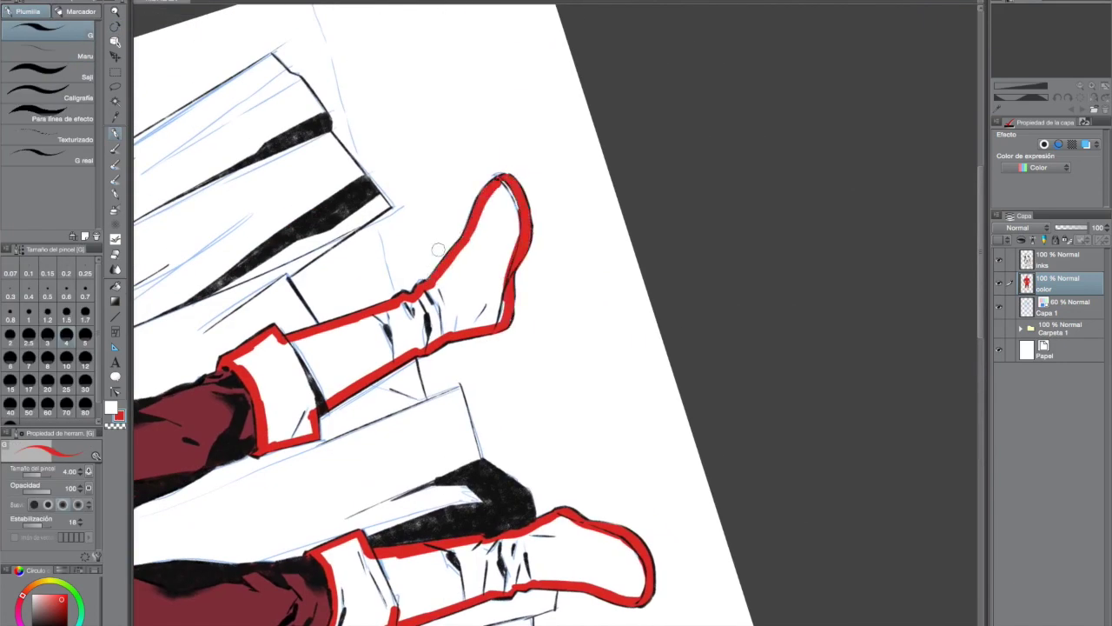
# Fill both outlined boots with flat bright red
pyautogui.press('g')
pyautogui.click(391, 347)
pyautogui.click(440, 574)
pyautogui.hotkey('ctrl', '0')
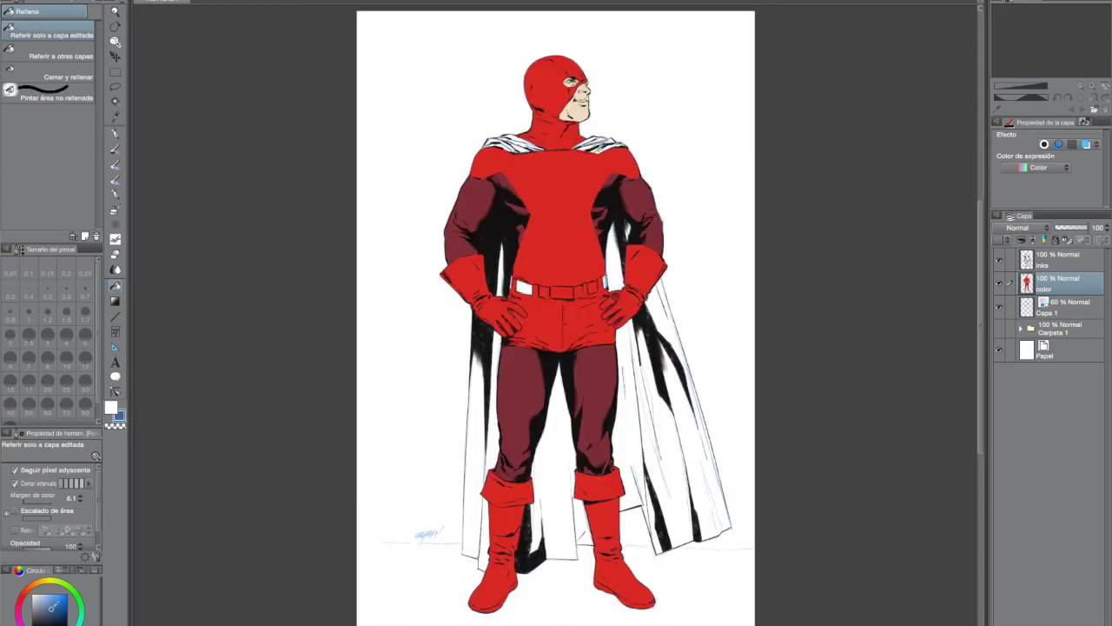
# Color the narrow strips of cape beside the left hip and between the left arm and torso blue with the G pen
pyautogui.press('p')
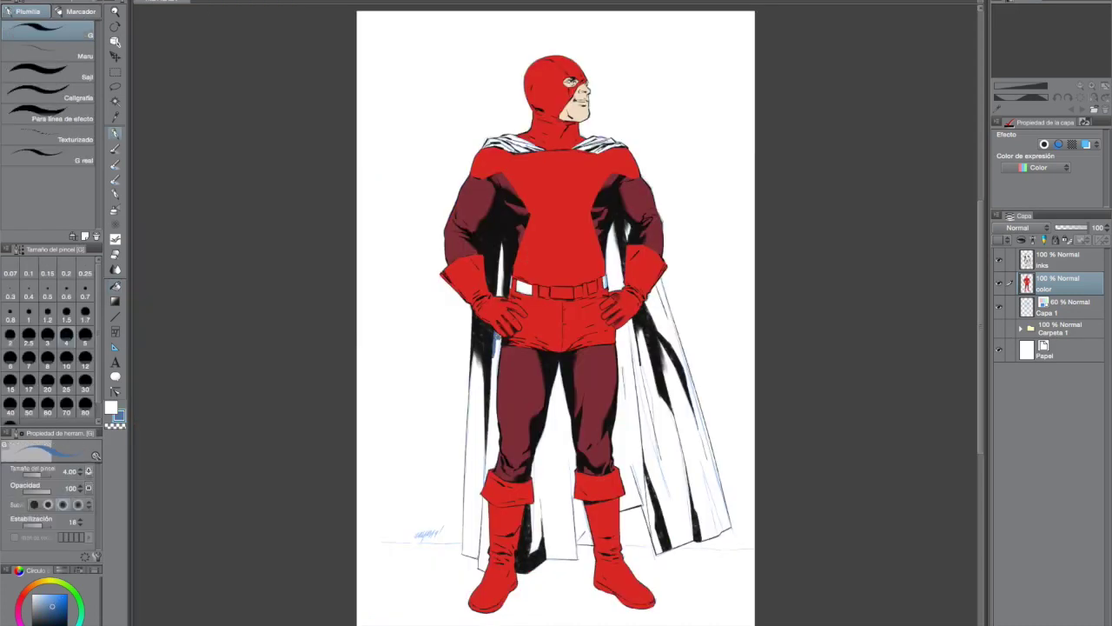
pyautogui.moveTo(497, 353); pyautogui.dragTo(492, 388)
pyautogui.hotkey('ctrl', '+')
pyautogui.hotkey('ctrl', '+')
pyautogui.hotkey('ctrl', '+')
pyautogui.moveTo(426, 144); pyautogui.dragTo(408, 255)
pyautogui.moveTo(405, 233)
pyautogui.mouseDown()
pyautogui.moveTo(396, 358)
pyautogui.moveTo(396, 300)
pyautogui.mouseUp()
pyautogui.moveTo(559, 257)
pyautogui.mouseDown()
pyautogui.moveTo(511, 353)
pyautogui.moveTo(492, 507)
pyautogui.mouseUp()
# Color the cape folds over the shoulders blue and hide the pencil sketch layer
pyautogui.moveTo(512, 251); pyautogui.dragTo(562, 224)
pyautogui.moveTo(561, 224); pyautogui.dragTo(518, 247)
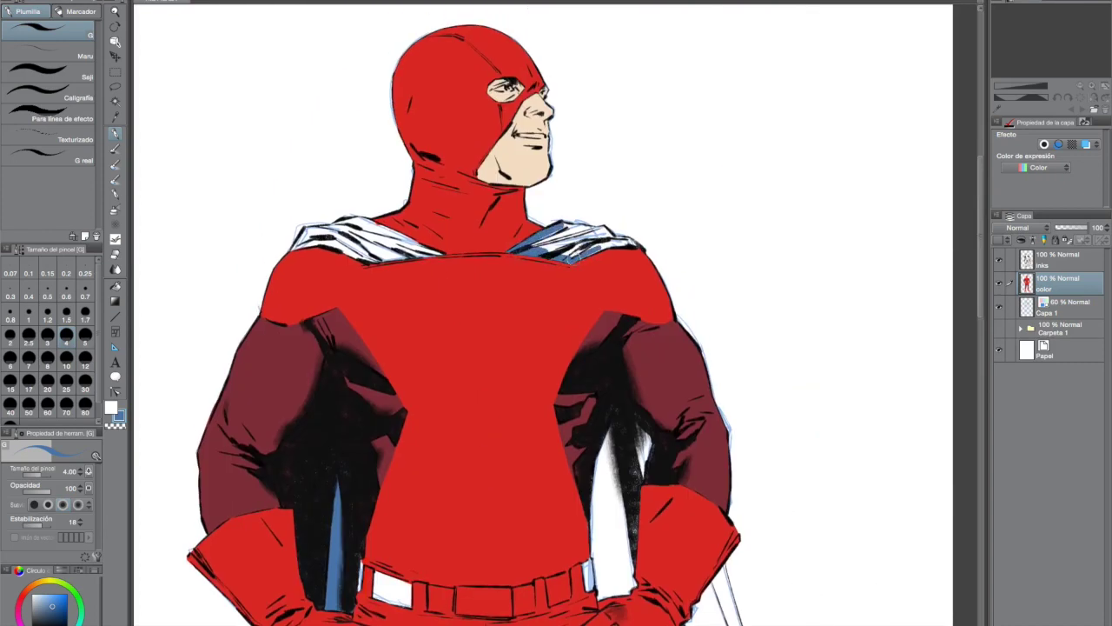
pyautogui.moveTo(575, 228)
pyautogui.mouseDown()
pyautogui.moveTo(551, 245)
pyautogui.moveTo(599, 233)
pyautogui.mouseUp()
pyautogui.click(998, 307)
pyautogui.keyDown('alt'); pyautogui.click(532, 173); pyautogui.keyUp('alt')
pyautogui.keyDown('alt'); pyautogui.click(562, 245); pyautogui.keyUp('alt')
# Trace the edges of the cape below the left glove in blue
pyautogui.moveTo(656, 395); pyautogui.dragTo(666, 251)
pyautogui.moveTo(387, 504)
pyautogui.mouseDown()
pyautogui.moveTo(426, 439)
pyautogui.moveTo(426, 483)
pyautogui.moveTo(391, 522)
pyautogui.moveTo(395, 551)
pyautogui.moveTo(410, 496)
pyautogui.moveTo(336, 239)
pyautogui.mouseUp()
pyautogui.moveTo(526, 516); pyautogui.dragTo(706, 80)
pyautogui.moveTo(452, 254)
pyautogui.mouseDown()
pyautogui.moveTo(429, 498)
pyautogui.moveTo(460, 356)
pyautogui.mouseUp()
pyautogui.moveTo(380, 496); pyautogui.dragTo(437, 391)
pyautogui.hotkey('ctrl', 'z')
pyautogui.moveTo(405, 127)
pyautogui.mouseDown()
pyautogui.moveTo(417, 247)
pyautogui.moveTo(431, 271)
pyautogui.mouseUp()
# Close the outline of the cape section beside the left leg and fill it with blue
pyautogui.moveTo(384, 499)
pyautogui.mouseDown()
pyautogui.moveTo(375, 348)
pyautogui.moveTo(387, 457)
pyautogui.mouseUp()
pyautogui.moveTo(372, 524)
pyautogui.mouseDown()
pyautogui.moveTo(324, 479)
pyautogui.moveTo(339, 358)
pyautogui.mouseUp()
pyautogui.moveTo(410, 297); pyautogui.dragTo(391, 429)
pyautogui.hotkey('ctrl', 'z')
pyautogui.moveTo(320, 485); pyautogui.dragTo(360, 274)
pyautogui.press('g')
pyautogui.click(372, 377)
# Outline the cape area between the legs in blue, following the left leg, the boot cuff and the hem
pyautogui.press('p')
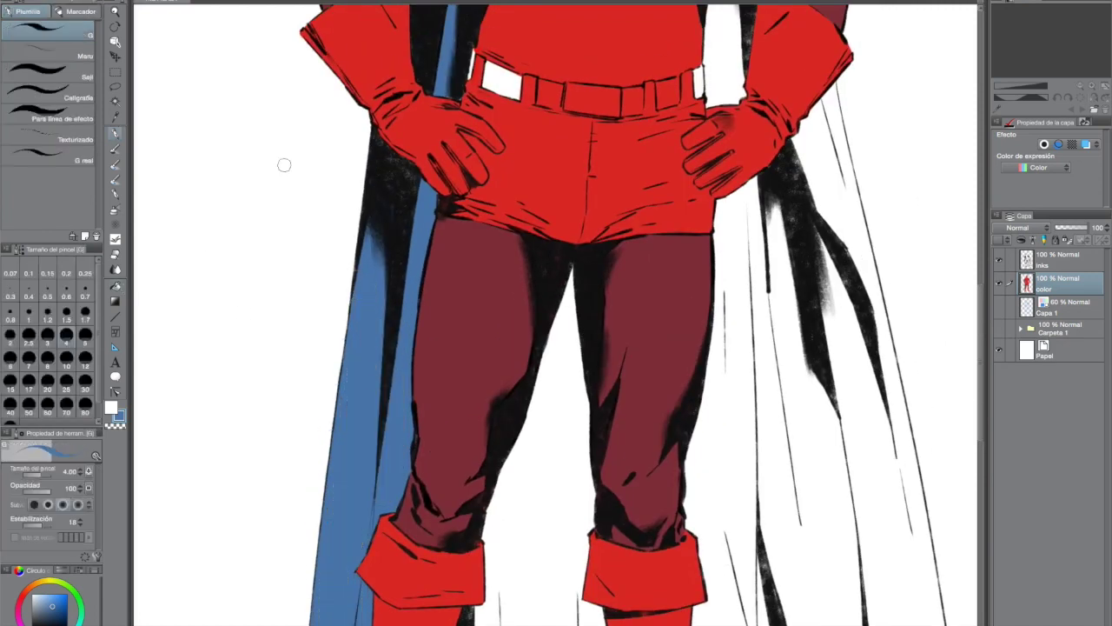
pyautogui.moveTo(448, 458); pyautogui.dragTo(300, 312)
pyautogui.moveTo(423, 115)
pyautogui.mouseDown()
pyautogui.moveTo(356, 308)
pyautogui.moveTo(339, 464)
pyautogui.mouseUp()
pyautogui.keyDown('alt'); pyautogui.click(331, 402); pyautogui.keyUp('alt')
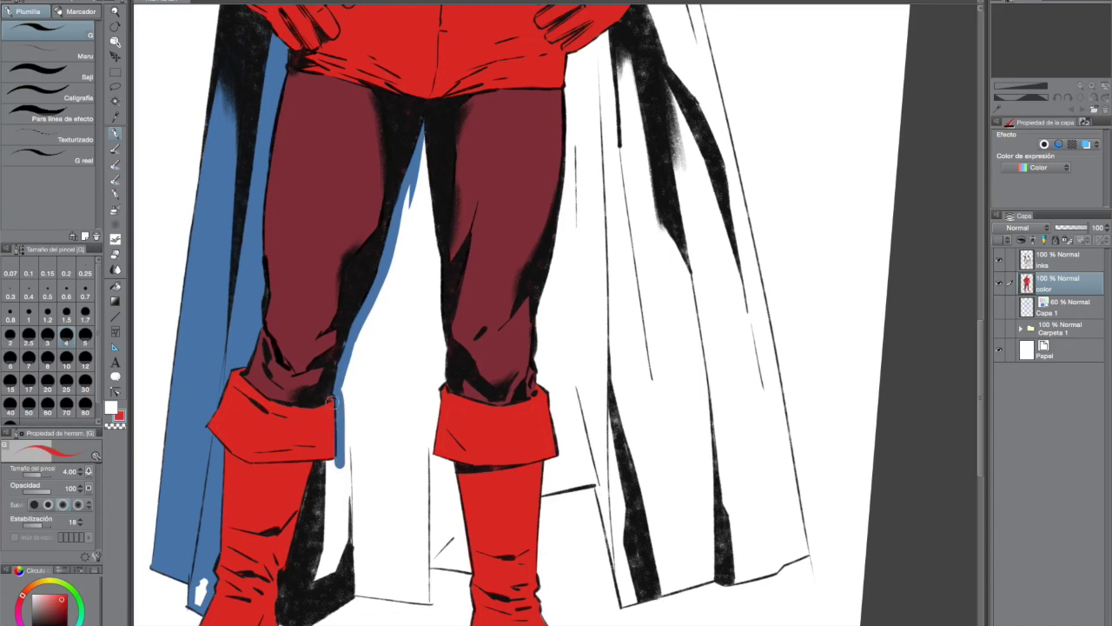
pyautogui.moveTo(302, 523)
pyautogui.mouseDown()
pyautogui.moveTo(310, 563)
pyautogui.moveTo(287, 569)
pyautogui.moveTo(335, 564)
pyautogui.moveTo(366, 591)
pyautogui.moveTo(424, 600)
pyautogui.moveTo(422, 551)
pyautogui.mouseUp()
pyautogui.moveTo(431, 453)
pyautogui.mouseDown()
pyautogui.moveTo(458, 493)
pyautogui.moveTo(467, 569)
pyautogui.mouseUp()
pyautogui.moveTo(433, 562); pyautogui.dragTo(468, 570)
pyautogui.moveTo(430, 459)
pyautogui.mouseDown()
pyautogui.moveTo(437, 298)
pyautogui.moveTo(422, 161)
pyautogui.moveTo(407, 235)
pyautogui.mouseUp()
# Extend the blue cape outline around the right leg and boot and along the cape's right-hand section
pyautogui.moveTo(592, 183)
pyautogui.mouseDown()
pyautogui.moveTo(437, 313)
pyautogui.moveTo(421, 610)
pyautogui.mouseUp()
pyautogui.moveTo(444, 229); pyautogui.dragTo(437, 268)
pyautogui.moveTo(394, 257)
pyautogui.mouseDown()
pyautogui.moveTo(399, 236)
pyautogui.moveTo(379, 361)
pyautogui.moveTo(391, 382)
pyautogui.moveTo(424, 287)
pyautogui.moveTo(395, 239)
pyautogui.moveTo(407, 384)
pyautogui.mouseUp()
pyautogui.moveTo(564, 424); pyautogui.dragTo(518, 248)
pyautogui.moveTo(425, 246); pyautogui.dragTo(436, 227)
pyautogui.moveTo(466, 186); pyautogui.dragTo(393, 280)
pyautogui.moveTo(350, 311); pyautogui.dragTo(358, 372)
pyautogui.moveTo(329, 601); pyautogui.dragTo(347, 380)
pyautogui.moveTo(337, 402)
pyautogui.mouseDown()
pyautogui.moveTo(349, 419)
pyautogui.moveTo(369, 146)
pyautogui.mouseUp()
pyautogui.moveTo(349, 424)
pyautogui.mouseDown()
pyautogui.moveTo(351, 491)
pyautogui.moveTo(400, 505)
pyautogui.moveTo(430, 624)
pyautogui.moveTo(607, 582)
pyautogui.mouseUp()
# Close the remaining cape outlines and fill the rest of the cape with blue
pyautogui.hotkey('shift', 'space')
pyautogui.moveTo(609, 521)
pyautogui.mouseDown()
pyautogui.moveTo(599, 246)
pyautogui.moveTo(653, 157)
pyautogui.mouseUp()
pyautogui.moveTo(364, 508); pyautogui.dragTo(585, 266)
pyautogui.press('space')
pyautogui.moveTo(655, 311); pyautogui.dragTo(453, 476)
pyautogui.moveTo(380, 432); pyautogui.dragTo(584, 223)
pyautogui.press('g')
pyautogui.click(642, 355)
pyautogui.click(795, 563)
# Choose a bright yellow and color the belt compartment nearest the left glove
pyautogui.hotkey('shift', 'space')
pyautogui.moveTo(782, 347); pyautogui.dragTo(484, 539)
pyautogui.press('space')
pyautogui.moveTo(382, 287); pyautogui.dragTo(730, 513)
pyautogui.click(67, 594)
pyautogui.click(47, 583)
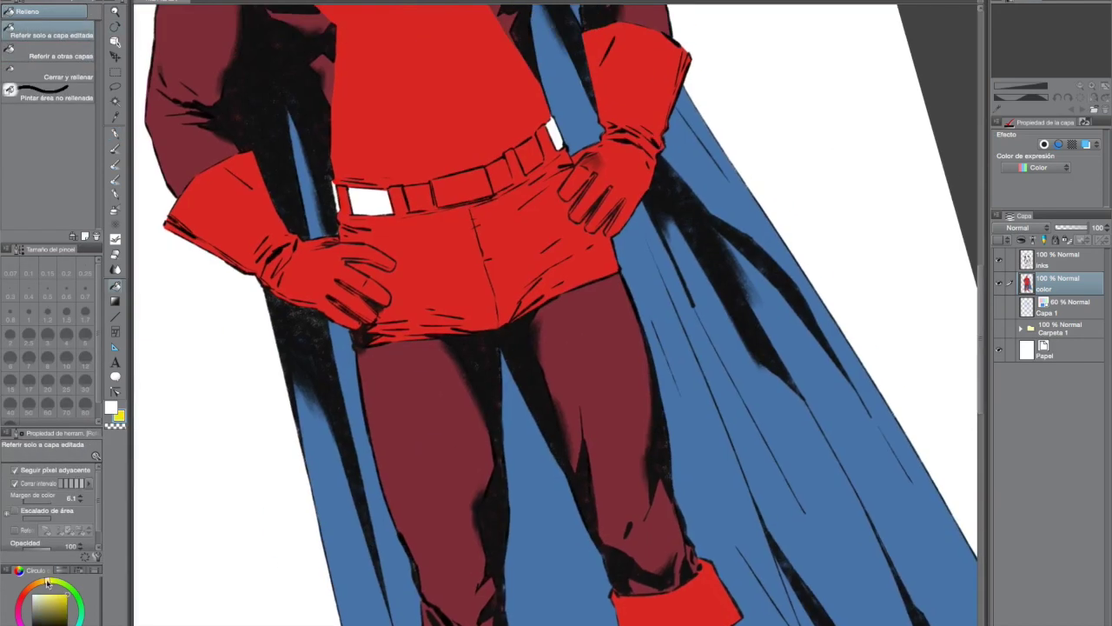
pyautogui.press('p')
pyautogui.moveTo(334, 182)
pyautogui.mouseDown()
pyautogui.moveTo(338, 207)
pyautogui.moveTo(352, 201)
pyautogui.moveTo(426, 511)
pyautogui.mouseUp()
pyautogui.keyDown('alt'); pyautogui.click(341, 193); pyautogui.keyUp('alt')
pyautogui.keyDown('alt'); pyautogui.click(336, 198); pyautogui.keyUp('alt')
# Color the remaining belt compartments and the buckle yellow with the G pen
pyautogui.hotkey('shift', 'space')
pyautogui.moveTo(417, 489); pyautogui.dragTo(410, 491)
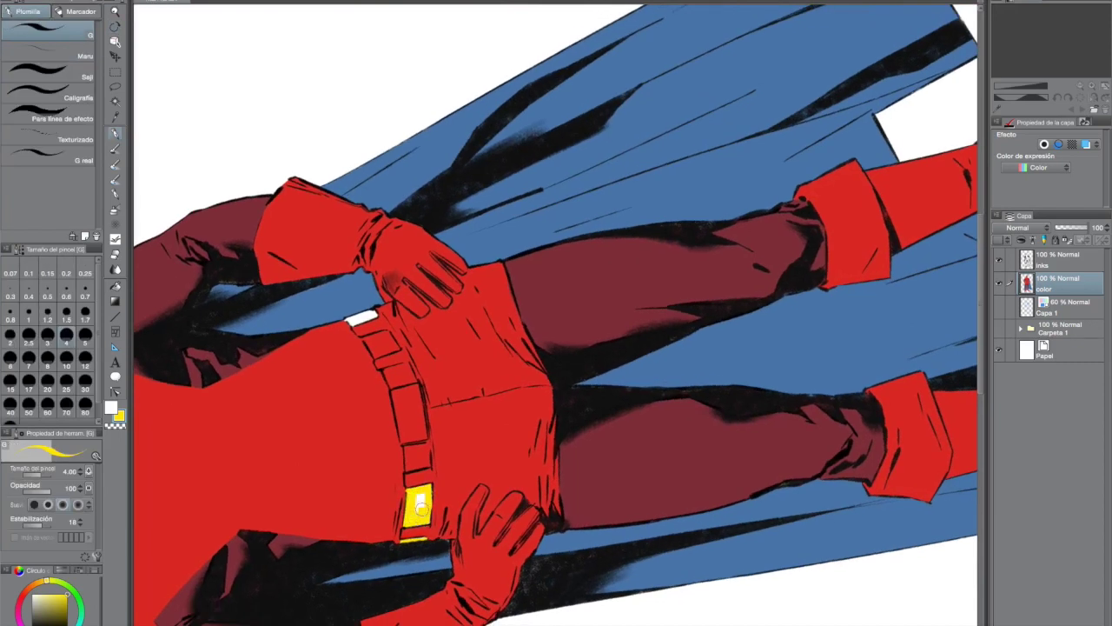
pyautogui.moveTo(393, 369)
pyautogui.mouseDown()
pyautogui.moveTo(415, 407)
pyautogui.moveTo(407, 441)
pyautogui.mouseUp()
pyautogui.moveTo(418, 391); pyautogui.dragTo(426, 447)
pyautogui.moveTo(413, 445)
pyautogui.mouseDown()
pyautogui.moveTo(416, 460)
pyautogui.moveTo(428, 439)
pyautogui.moveTo(418, 453)
pyautogui.mouseUp()
pyautogui.keyDown('alt'); pyautogui.click(437, 437); pyautogui.keyUp('alt')
pyautogui.keyDown('alt'); pyautogui.click(419, 432); pyautogui.keyUp('alt')
pyautogui.hotkey('shift', 'space')
pyautogui.moveTo(423, 448); pyautogui.dragTo(407, 204)
pyautogui.moveTo(509, 150)
pyautogui.mouseDown()
pyautogui.moveTo(518, 174)
pyautogui.moveTo(523, 154)
pyautogui.mouseUp()
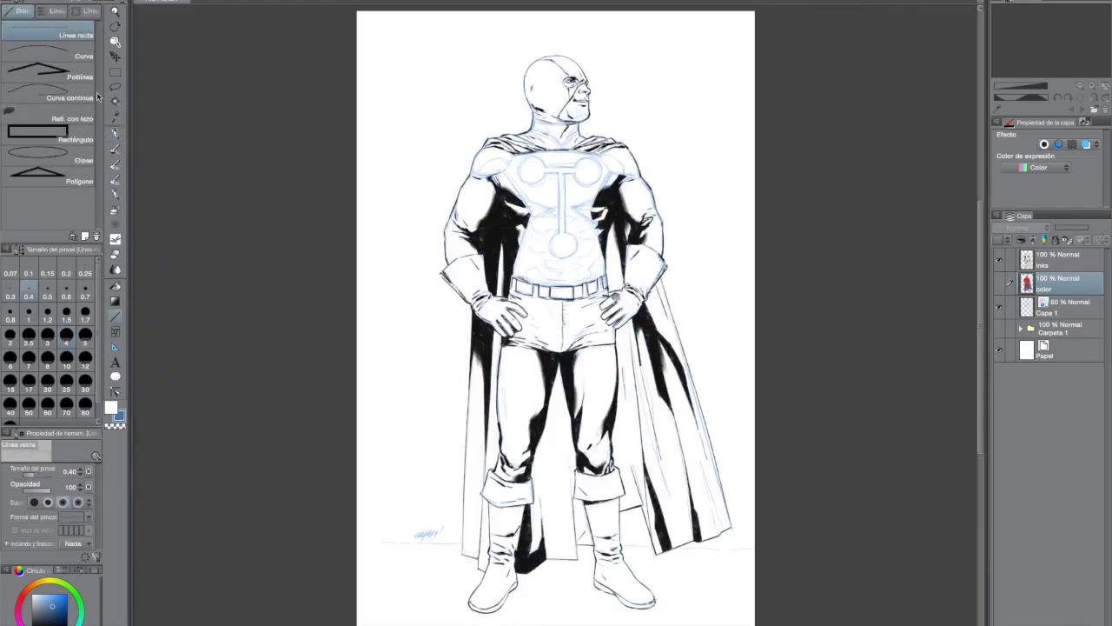
# Choose the Ellipse tool with the belt's yellow and hide the color layer to expose the sketched chest emblem
pyautogui.click(89, 157)
pyautogui.click(1000, 282)
pyautogui.keyDown('alt'); pyautogui.click(563, 292); pyautogui.keyUp('alt')
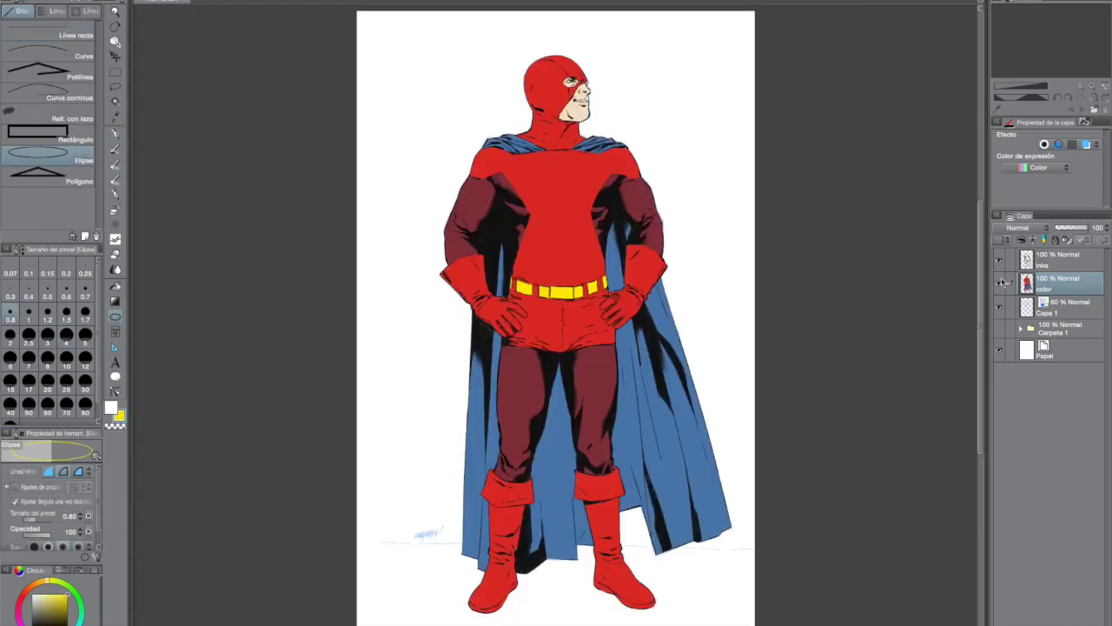
pyautogui.click(1000, 282)
pyautogui.press('super+plus')
pyautogui.press('super+plus')
pyautogui.press('super+plus')
pyautogui.moveTo(571, 124); pyautogui.dragTo(525, 431)
# Draw a filled yellow circle on a new layer and fit it to one of the sketched chest emblem circles
pyautogui.press('super+shift+n')
pyautogui.moveTo(415, 218)
pyautogui.mouseDown()
pyautogui.moveTo(484, 289)
pyautogui.moveTo(474, 258)
pyautogui.moveTo(612, 263)
pyautogui.moveTo(601, 260)
pyautogui.mouseUp()
pyautogui.click(486, 289)
pyautogui.press('super+t')
pyautogui.press('Return')
# Copy the yellow circle and place the duplicate over the other upper circle of the sketched emblem
pyautogui.click(120, 288)
pyautogui.click(470, 237)
pyautogui.press('super+c')
pyautogui.press('super+v')
pyautogui.press('super+t')
pyautogui.click(604, 298)
# Paste a third yellow circle over the emblem's lower circle and merge the copies into one layer
pyautogui.press('super+v')
pyautogui.press('super+t')
pyautogui.moveTo(459, 259); pyautogui.dragTo(532, 436)
pyautogui.click(540, 472)
pyautogui.press('super+e')
pyautogui.press('super+e')
# Connect the emblem circles with straight yellow lines of size 3.00 and show the color layer instead of the sketch
pyautogui.click(119, 315)
pyautogui.click(74, 33)
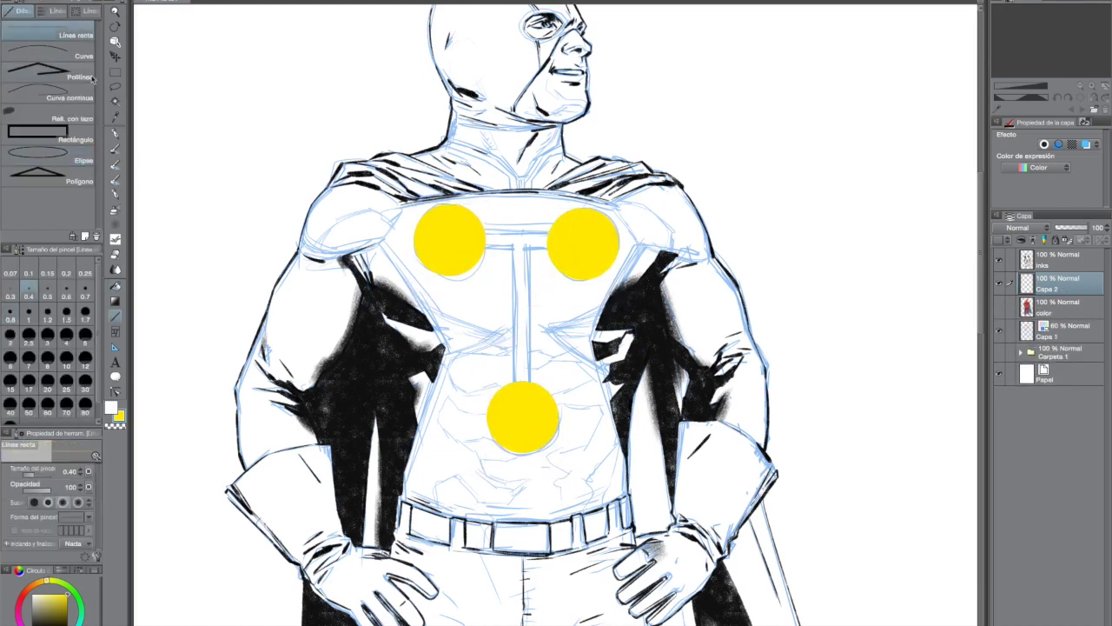
pyautogui.moveTo(482, 238)
pyautogui.mouseDown()
pyautogui.moveTo(550, 240)
pyautogui.moveTo(521, 387)
pyautogui.mouseUp()
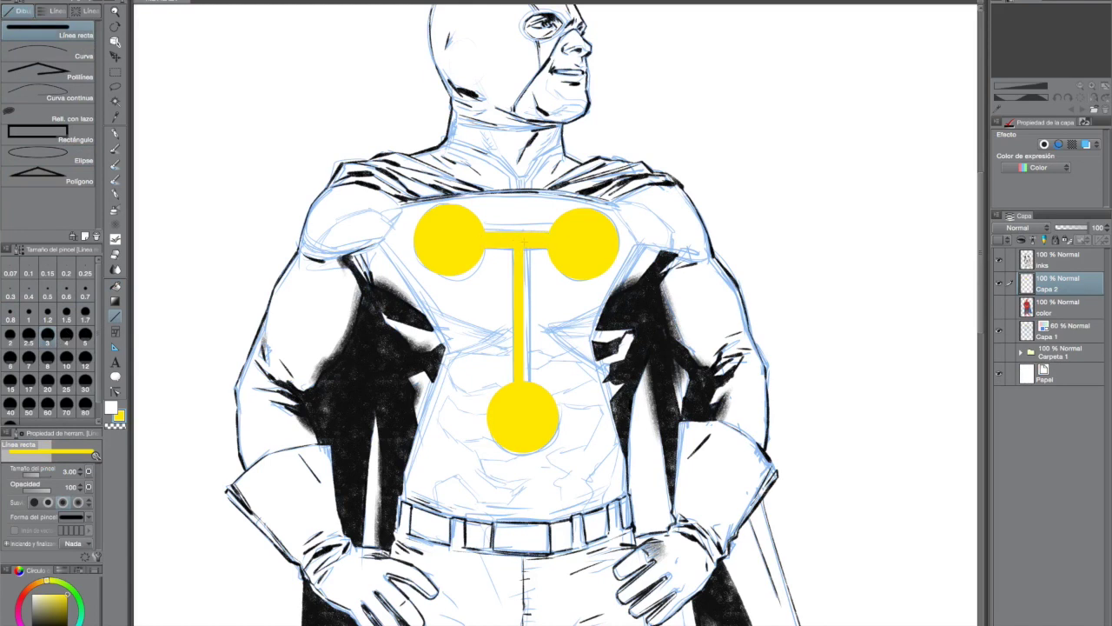
pyautogui.click(1001, 308)
# Undo the emblem's vertical bar, select the lower circle and nudge it slightly left
pyautogui.hotkey('ctrl', 't')
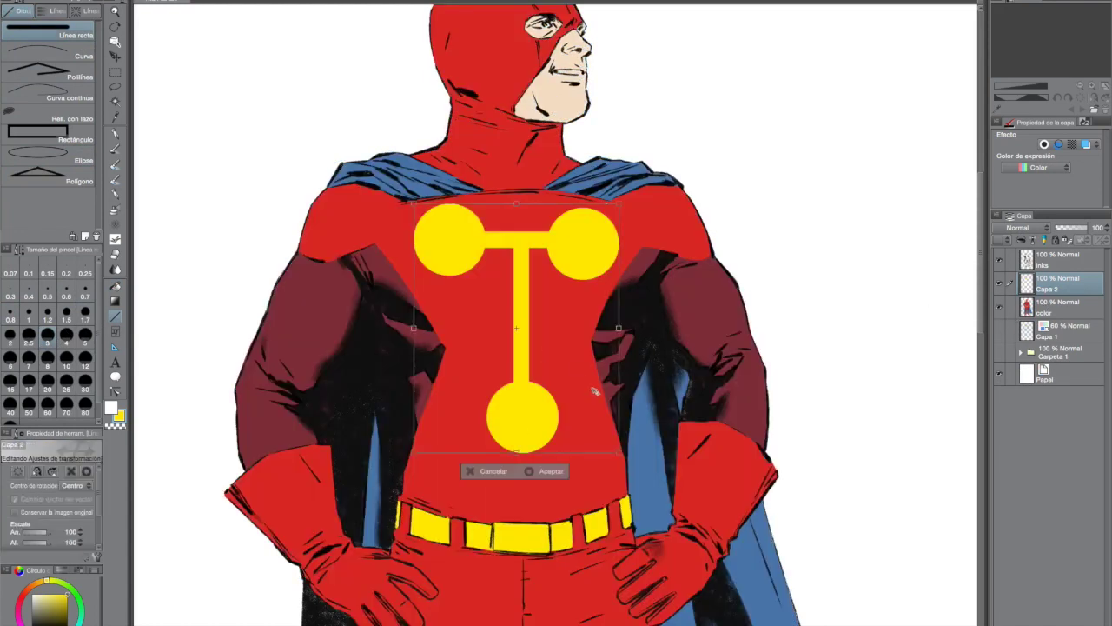
pyautogui.click(556, 470)
pyautogui.hotkey('ctrl', 'z')
pyautogui.press('m')
pyautogui.moveTo(476, 373); pyautogui.dragTo(571, 466)
pyautogui.hotkey('ctrl', 't')
pyautogui.press('Left')
pyautogui.press('Return')
pyautogui.hotkey('ctrl', 'd')
# Try a new straight vertical yellow bar between the emblem's horizontal bar and its lower circle
pyautogui.press('u')
pyautogui.moveTo(520, 258); pyautogui.dragTo(520, 381)
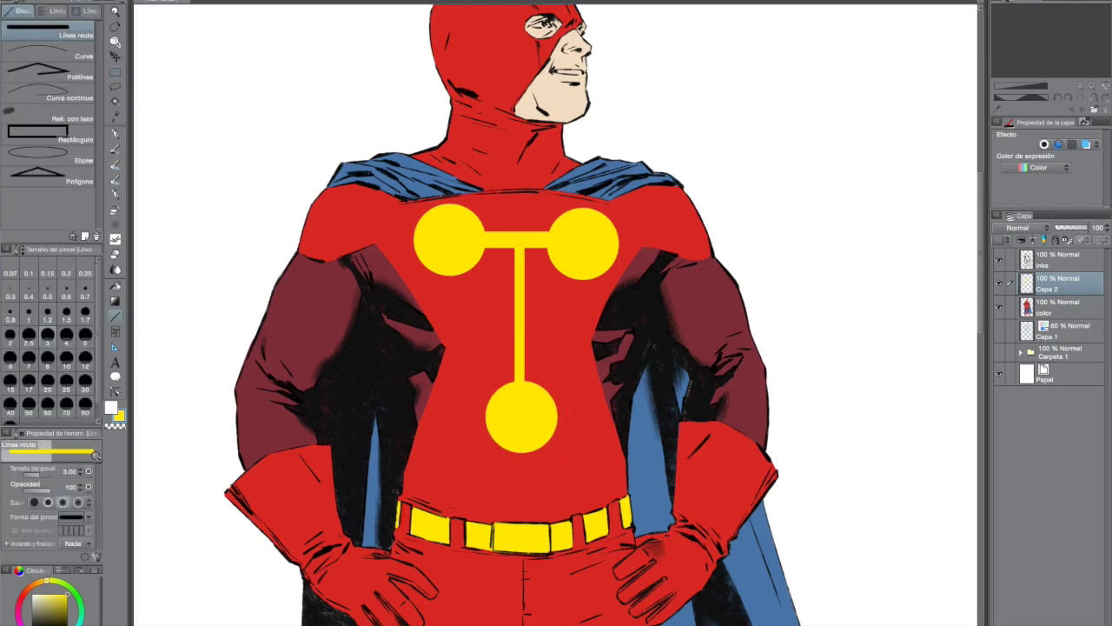
pyautogui.hotkey('ctrl', 'z')
pyautogui.hotkey('ctrl', 'y')
pyautogui.hotkey('ctrl', 'z')
# Undo the emblem's vertical bar, then realign the lower circle and redraw the bar as a straight yellow line
pyautogui.hotkey('ctrl', 'z')
pyautogui.hotkey('ctrl', 't')
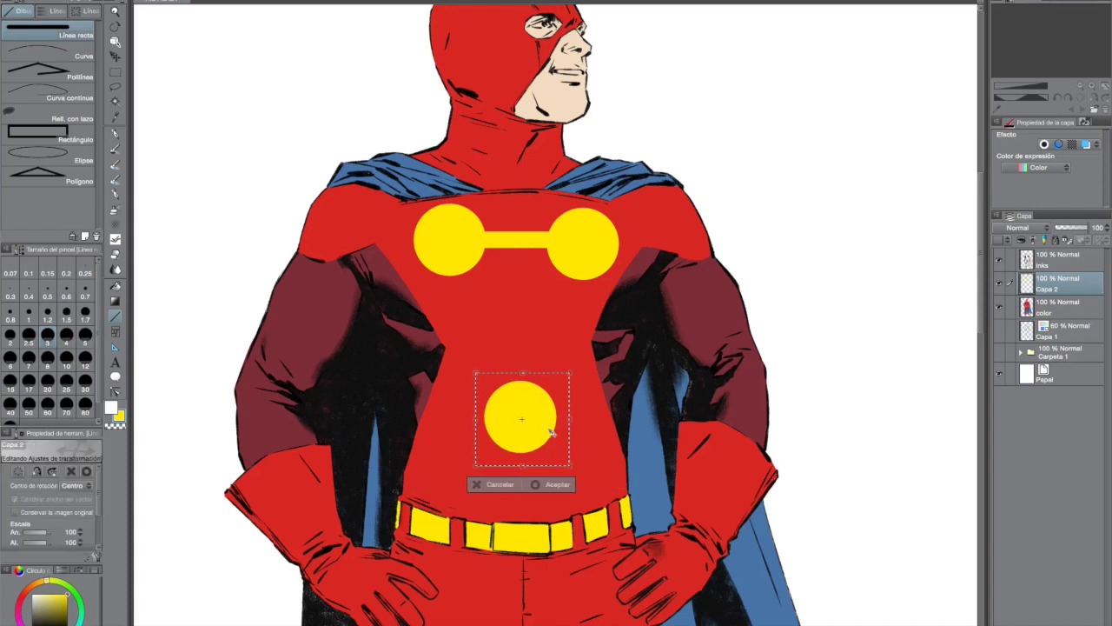
pyautogui.click(557, 484)
pyautogui.moveTo(520, 247)
pyautogui.mouseDown()
pyautogui.moveTo(520, 383)
pyautogui.moveTo(539, 394)
pyautogui.mouseUp()
# Shift the whole emblem slightly down and left on the chest and check the full figure without the interface panels
pyautogui.hotkey('ctrl', 't')
pyautogui.moveTo(514, 463); pyautogui.dragTo(514, 459)
pyautogui.press('Return')
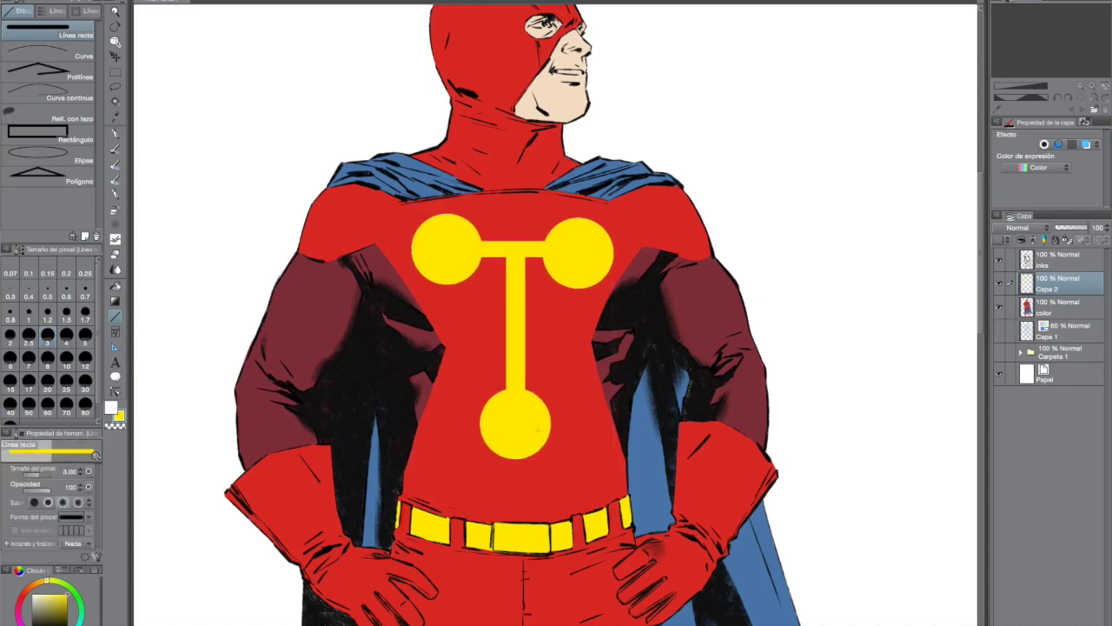
pyautogui.hotkey('ctrl', '0')
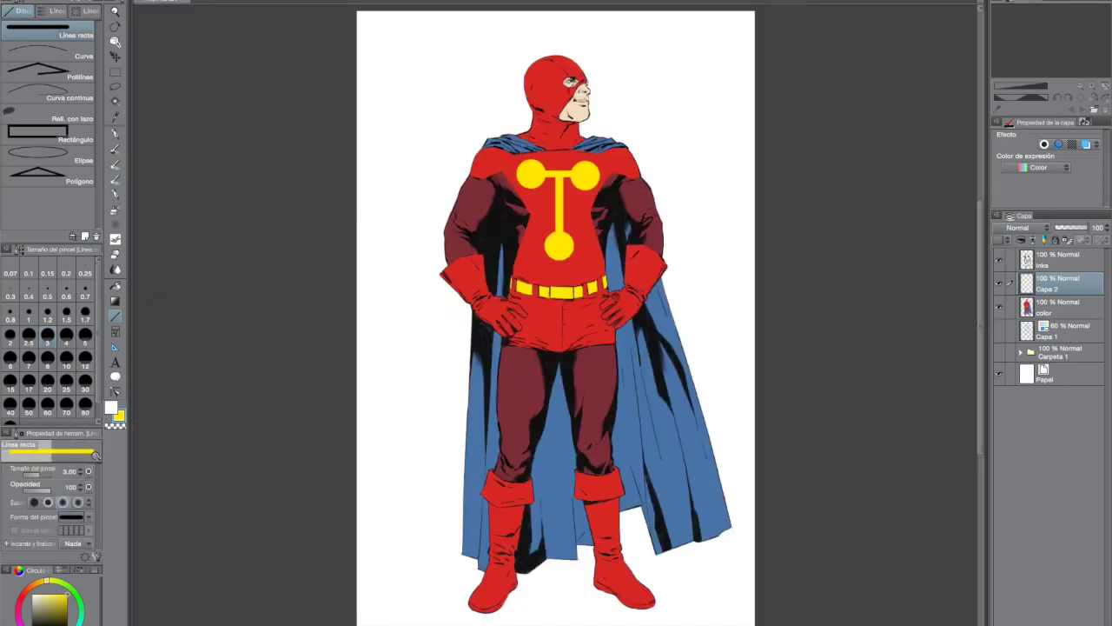
pyautogui.press('Tab')
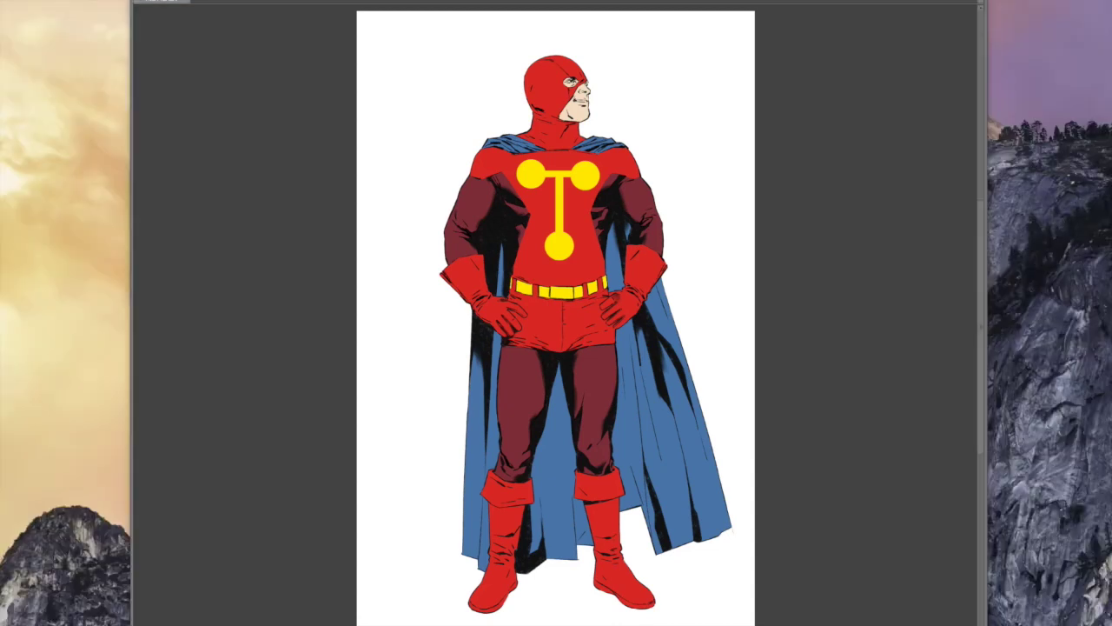
pyautogui.press('Tab')
# Select the red costume area on the color layer and mix a darker red of C 32, M 96, Y 100, K 16
pyautogui.click(115, 102)
pyautogui.click(544, 233)
pyautogui.keyDown('alt'); pyautogui.click(544, 233); pyautogui.keyUp('alt')
pyautogui.click(61, 570)
pyautogui.moveTo(29, 588); pyautogui.dragTo(38, 588)
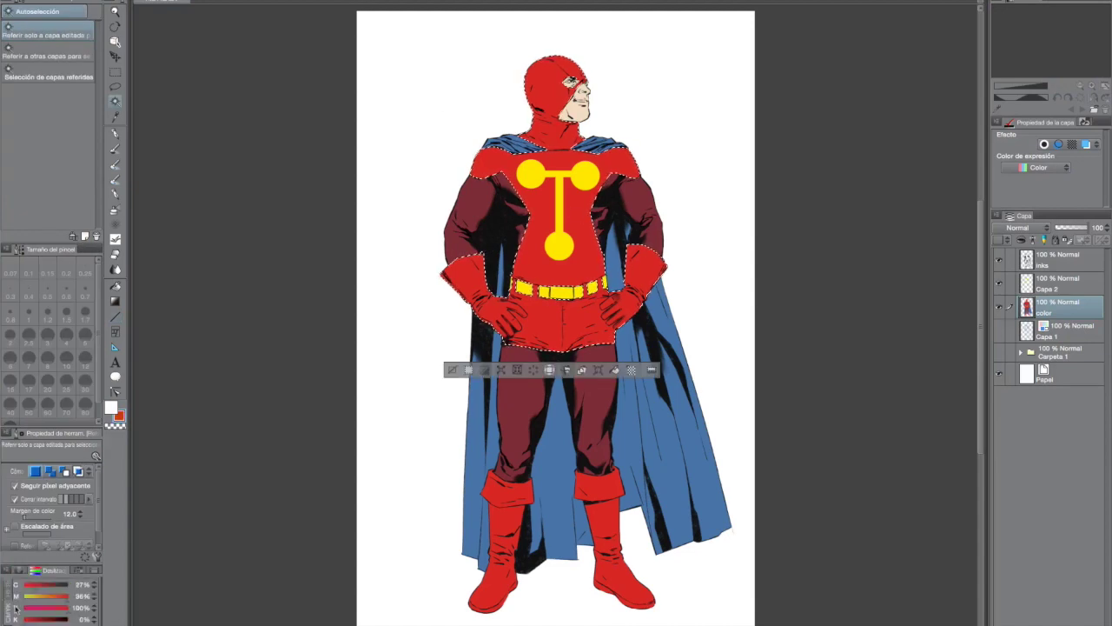
# Shade the mask and neck with Lapiz Redjuice 3 at size 7.00 in dark red C 38, M 96, Y 95, K 23
pyautogui.click(117, 193)
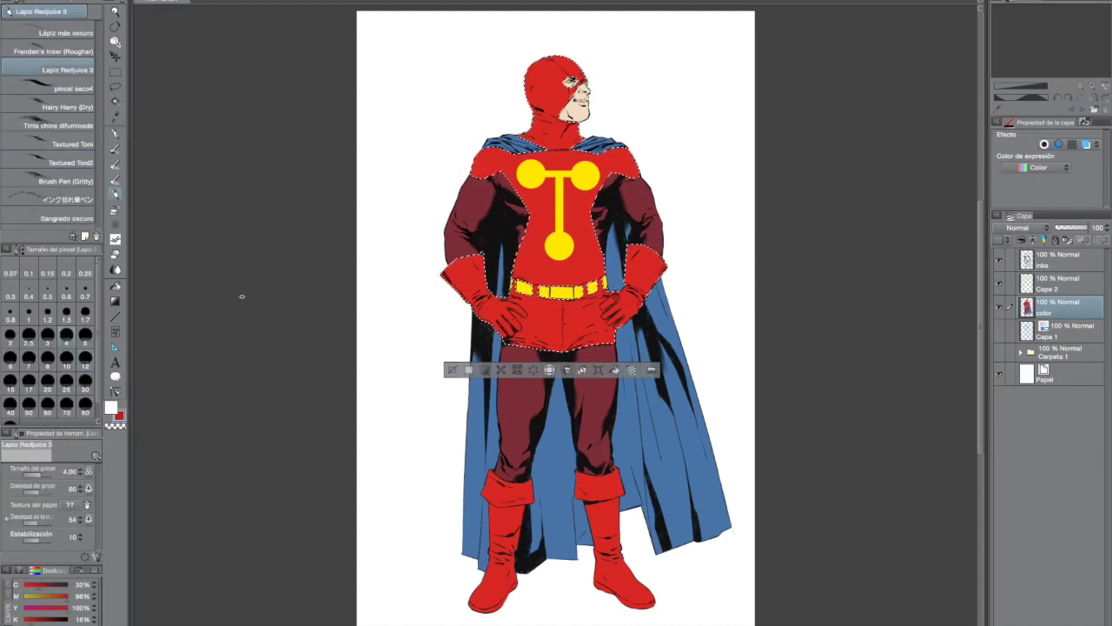
pyautogui.click(29, 361)
pyautogui.scroll(5, 555, 328)
pyautogui.moveTo(555, 252); pyautogui.dragTo(463, 598)
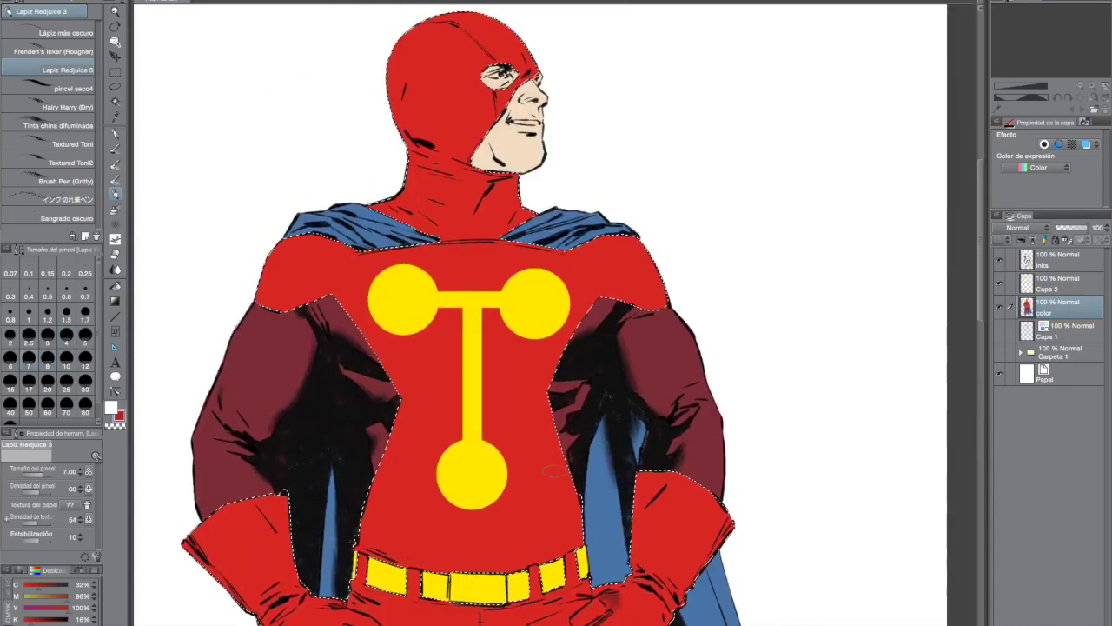
pyautogui.moveTo(33, 619); pyautogui.dragTo(36, 619)
pyautogui.moveTo(402, 63); pyautogui.dragTo(395, 99)
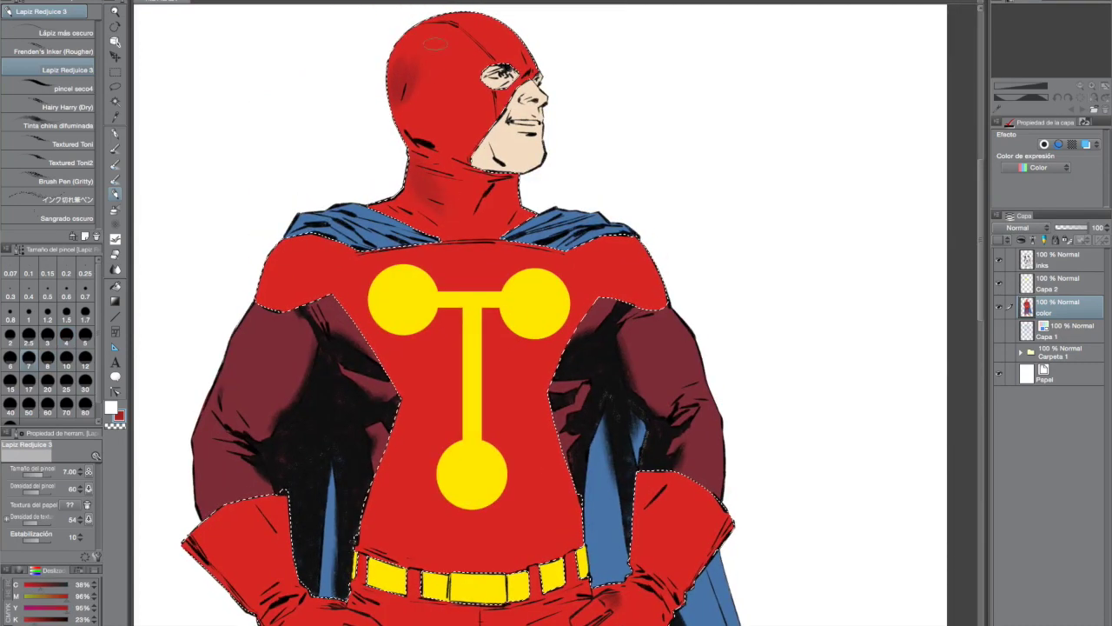
pyautogui.moveTo(421, 63); pyautogui.dragTo(441, 80)
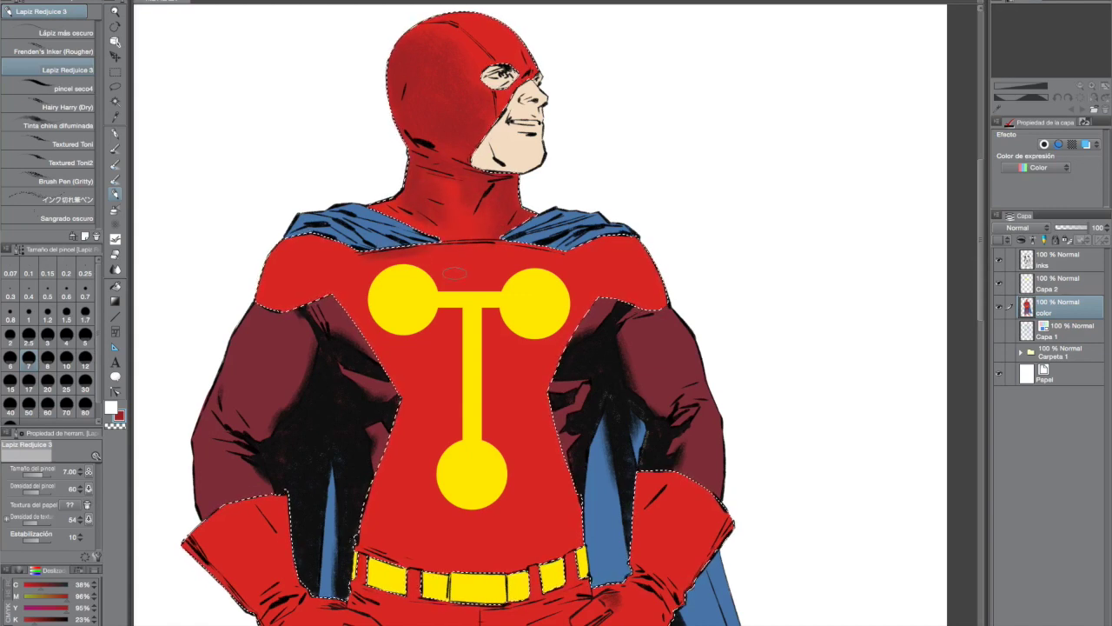
# Shade the shoulders and chest muscles at brush size 5.00, using red tones sampled from the costume and mask
pyautogui.press('[')
pyautogui.press('[')
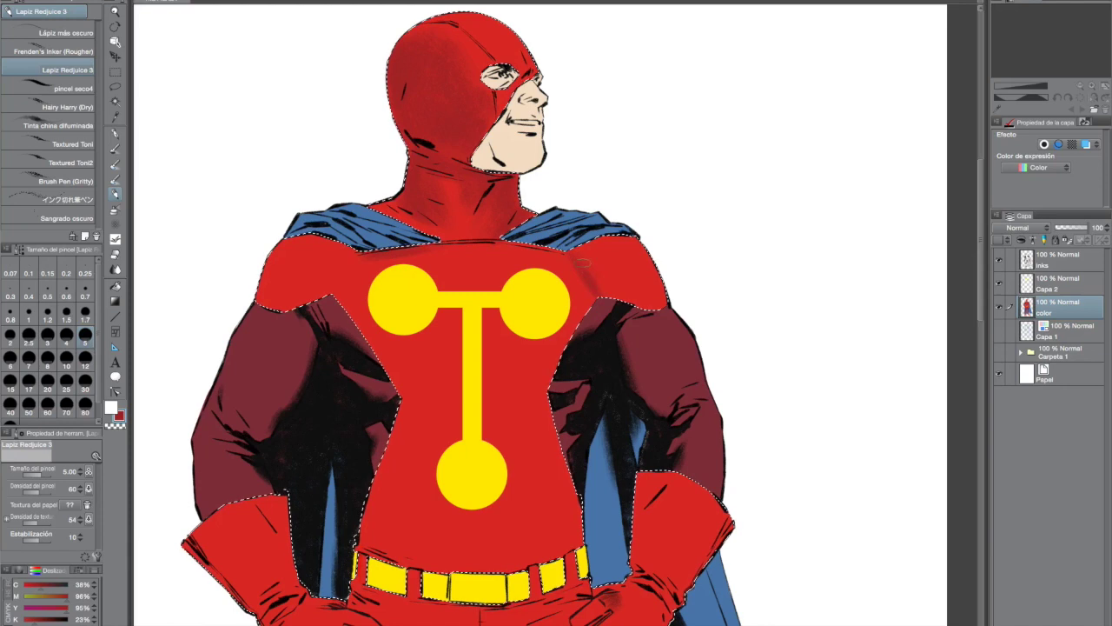
pyautogui.keyDown('alt'); pyautogui.click(575, 257); pyautogui.keyUp('alt')
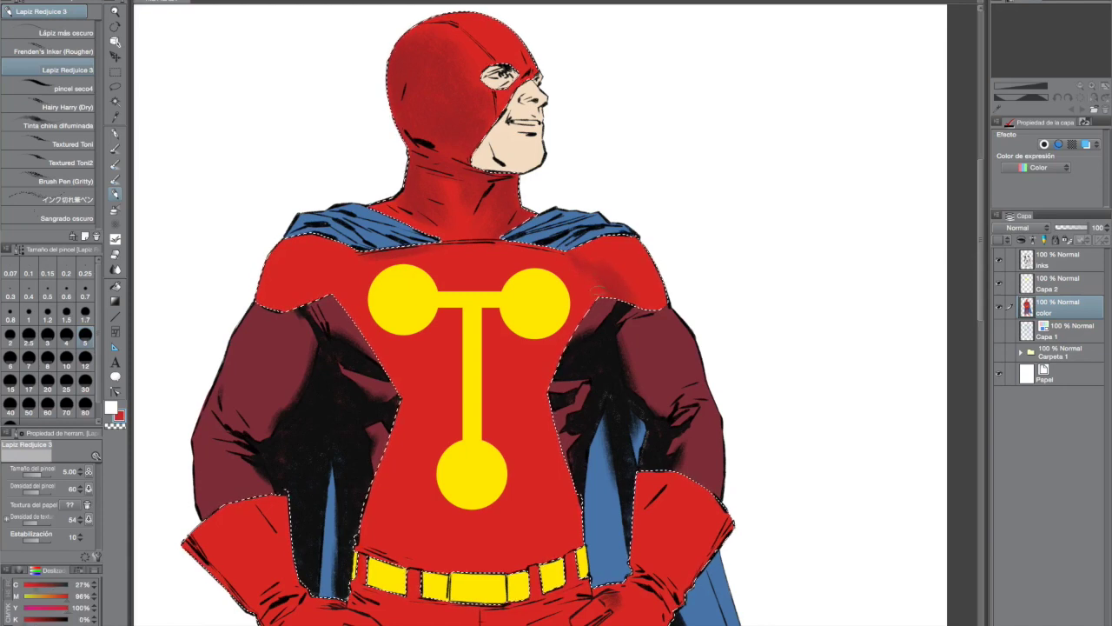
pyautogui.keyDown('alt'); pyautogui.click(457, 130); pyautogui.keyUp('alt')
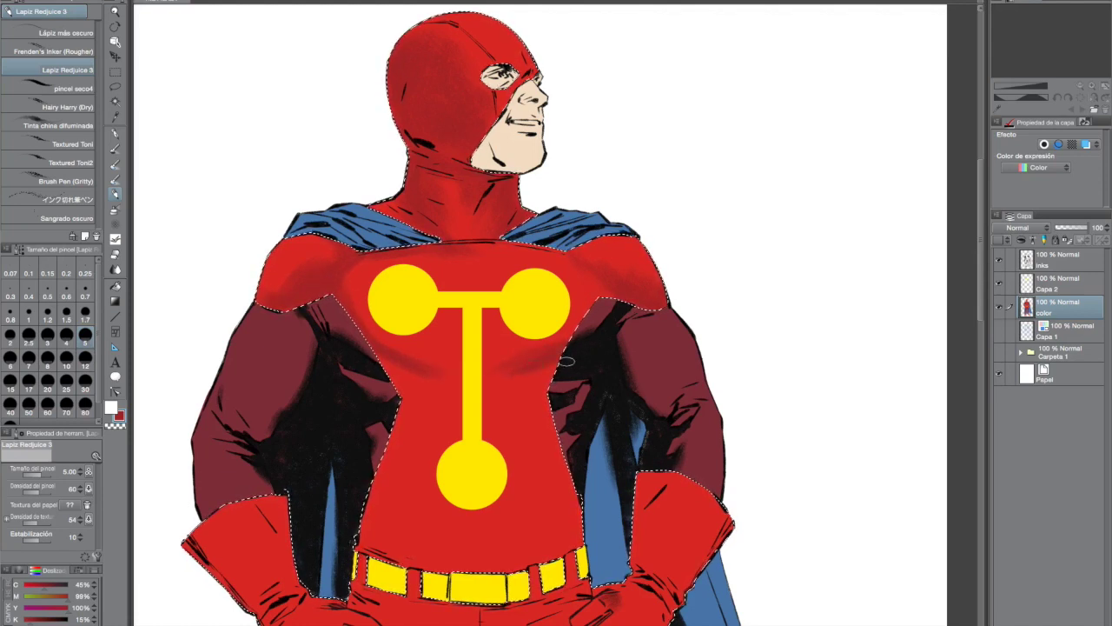
# Continue the dark red shading across the torso and model the abdominal muscles down to the belt
pyautogui.hotkey('shift', 'space')
pyautogui.moveTo(209, 517)
pyautogui.mouseDown()
pyautogui.moveTo(549, 148)
pyautogui.moveTo(567, 150)
pyautogui.mouseUp()
pyautogui.moveTo(540, 257); pyautogui.dragTo(447, 350)
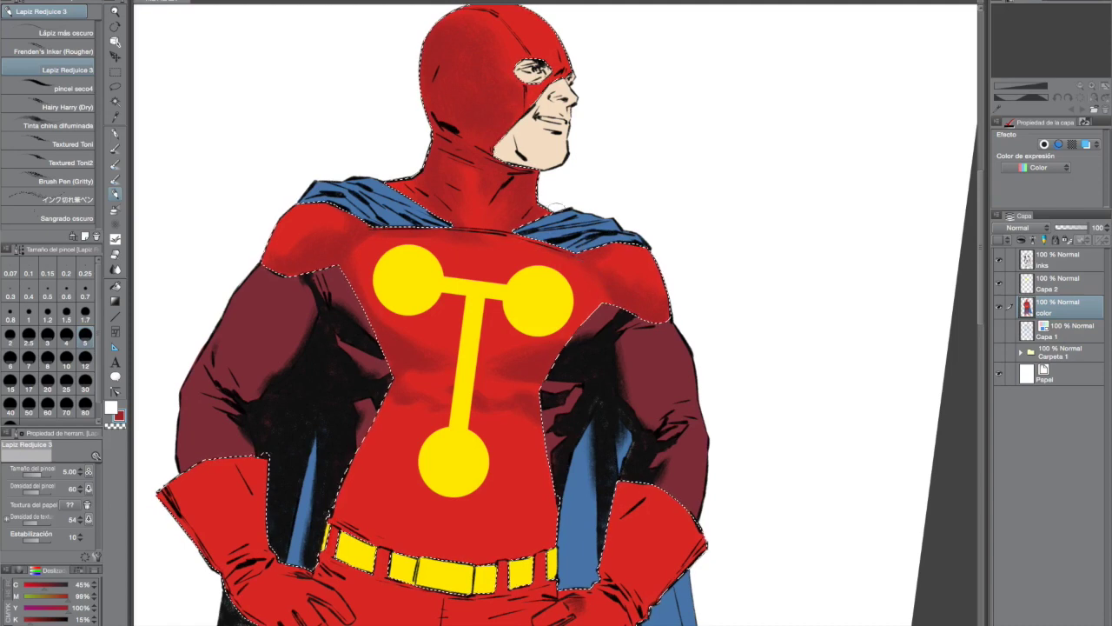
pyautogui.scroll(-3, 979, 324)
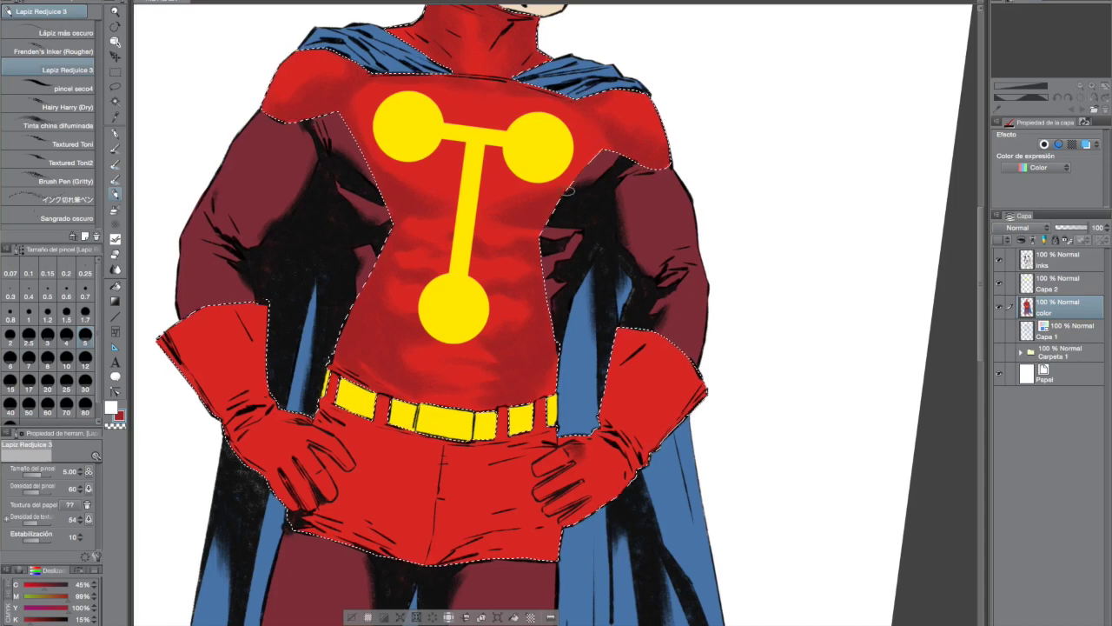
# Deepen the shadows on the mask and neck with a darker red of C 52, M 99, Y 100, K 40
pyautogui.scroll(5, 556, 313)
pyautogui.click(41, 619)
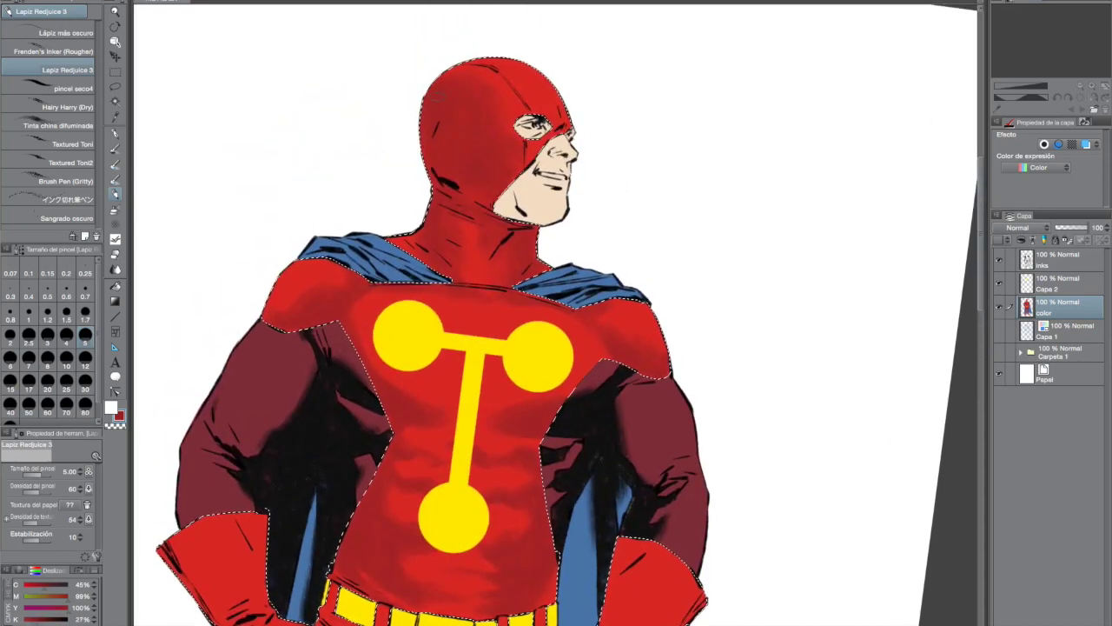
pyautogui.click(47, 586)
pyautogui.moveTo(438, 111); pyautogui.dragTo(467, 110)
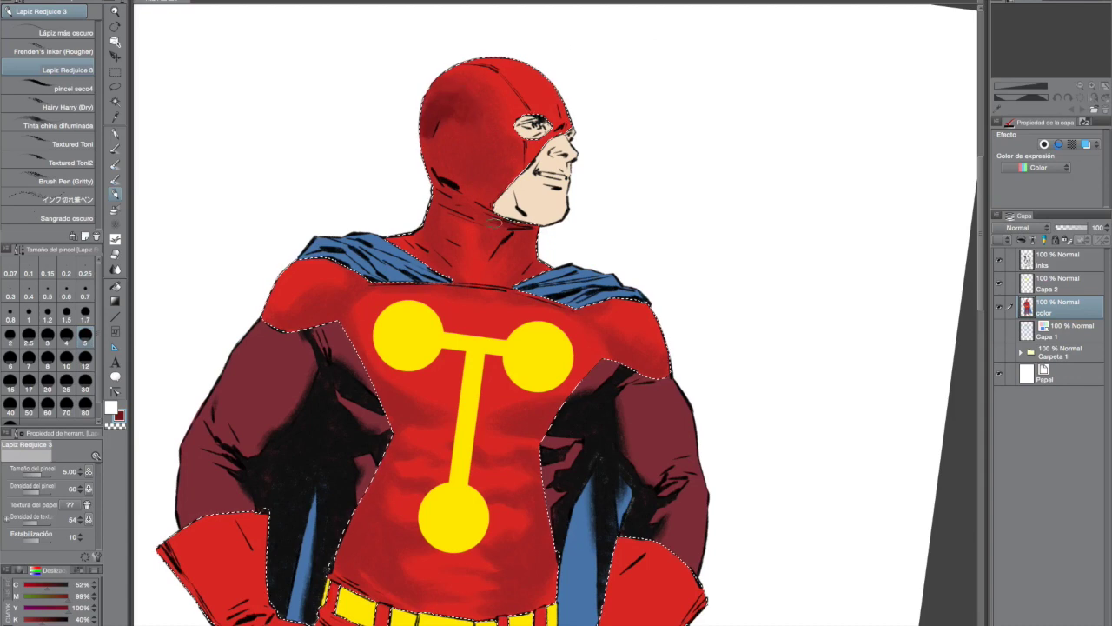
pyautogui.moveTo(494, 216); pyautogui.dragTo(511, 233)
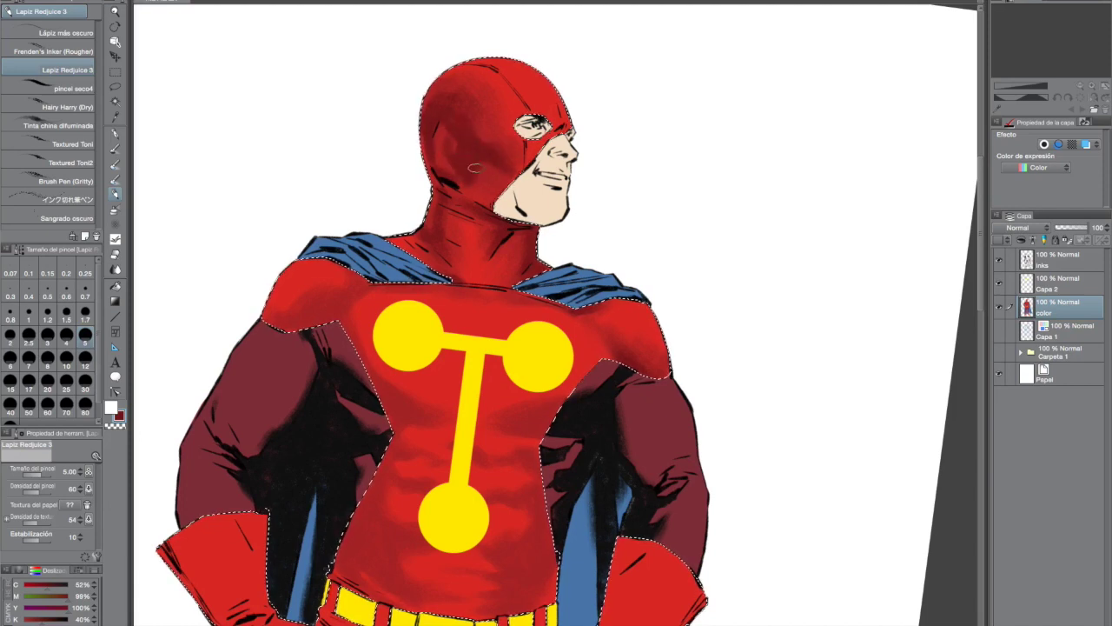
pyautogui.moveTo(486, 208); pyautogui.dragTo(494, 425)
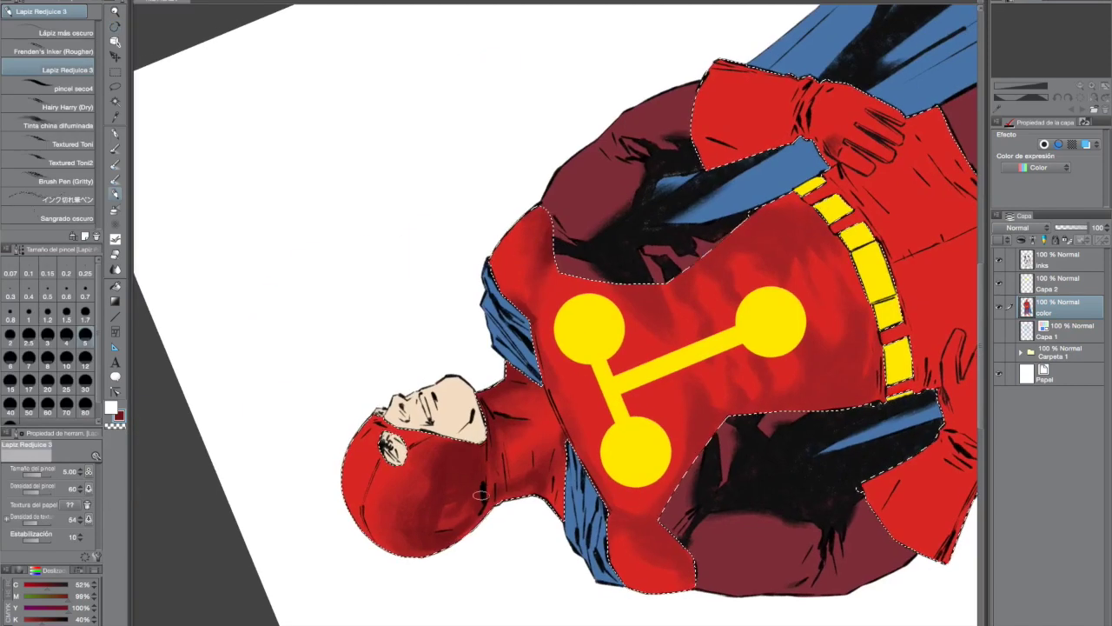
# Deepen the shadows on the shoulders, under the chest and across the abdomen with the same darker red
pyautogui.moveTo(361, 417); pyautogui.dragTo(527, 80)
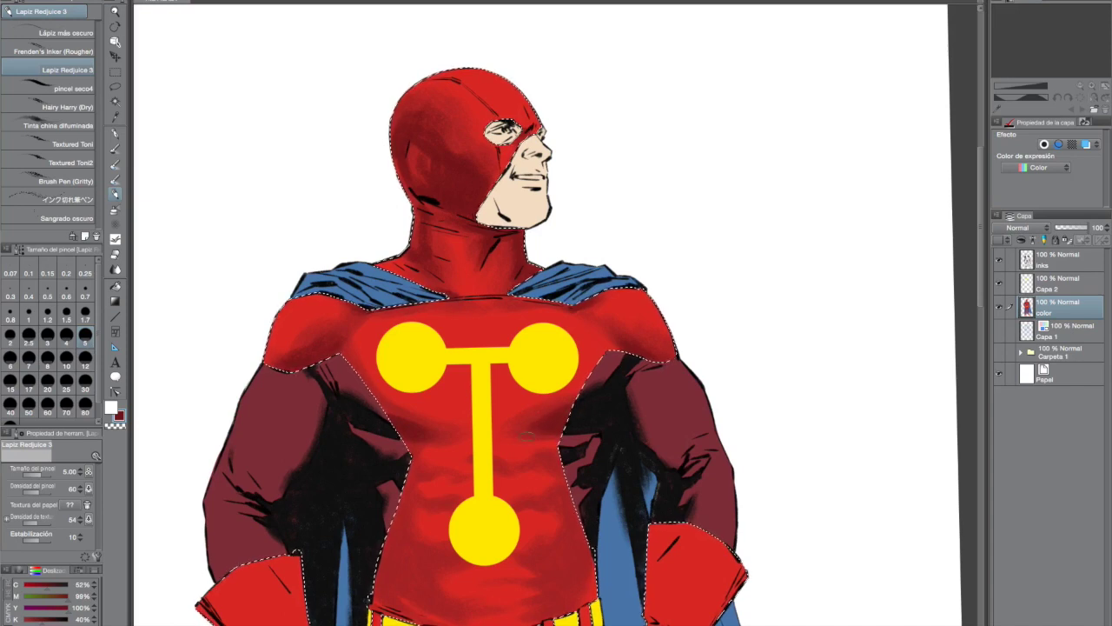
pyautogui.moveTo(980, 280); pyautogui.dragTo(980, 290)
pyautogui.scroll(-5, 980, 289)
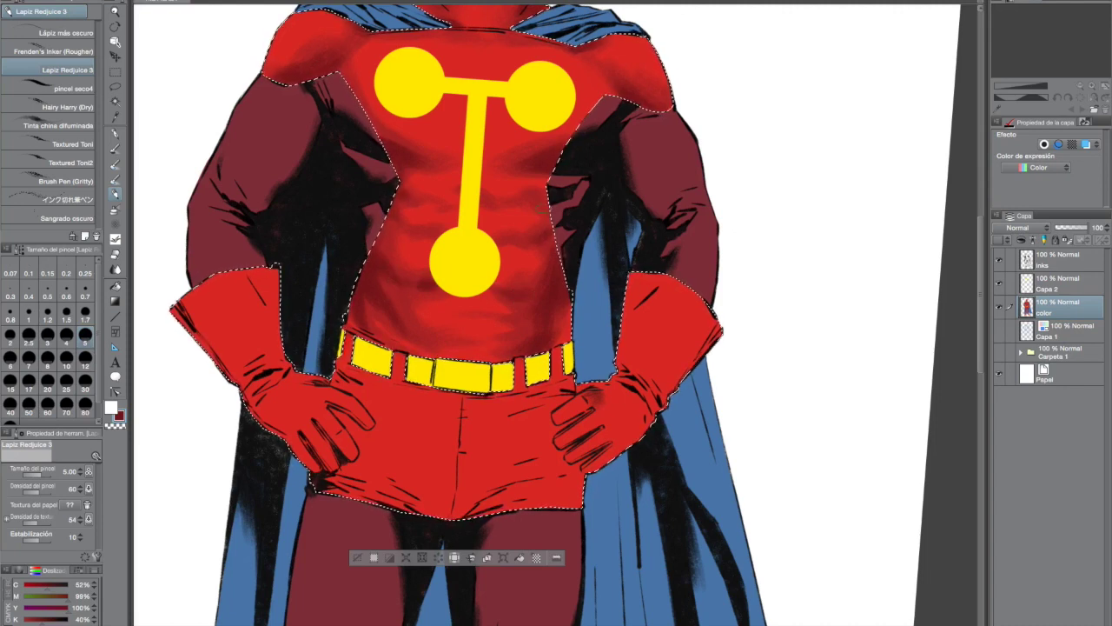
# Paint the front section of the mask maroon with the G pen at size 4.00 and clear the selection
pyautogui.moveTo(982, 361); pyautogui.dragTo(994, 298)
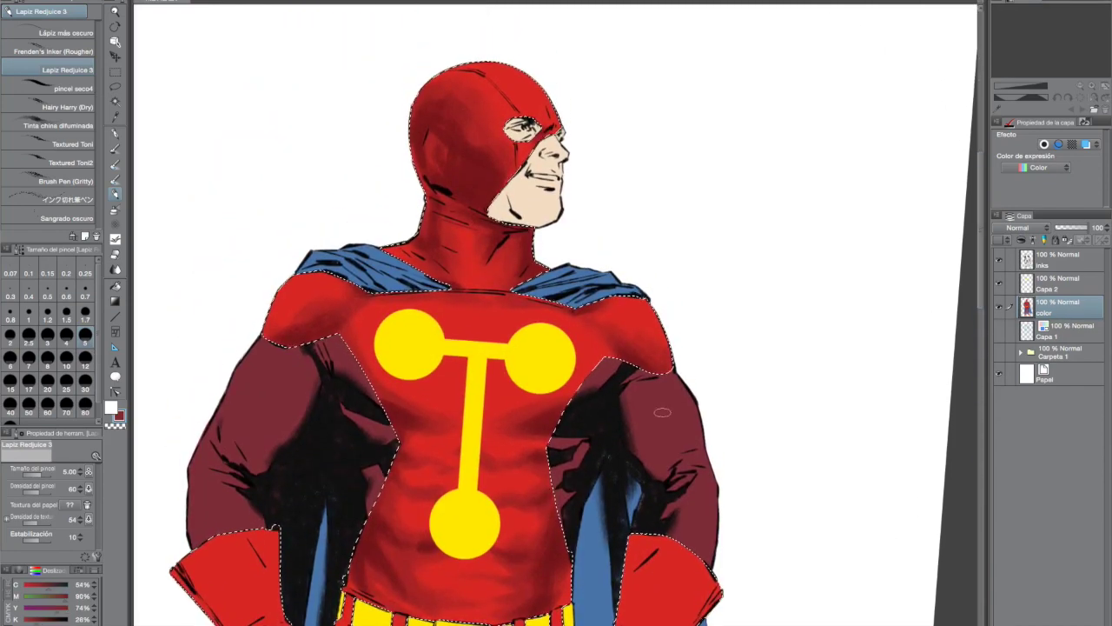
pyautogui.press('p')
pyautogui.moveTo(515, 101)
pyautogui.mouseDown()
pyautogui.moveTo(524, 119)
pyautogui.moveTo(554, 114)
pyautogui.moveTo(511, 80)
pyautogui.moveTo(308, 390)
pyautogui.moveTo(306, 455)
pyautogui.moveTo(511, 151)
pyautogui.mouseUp()
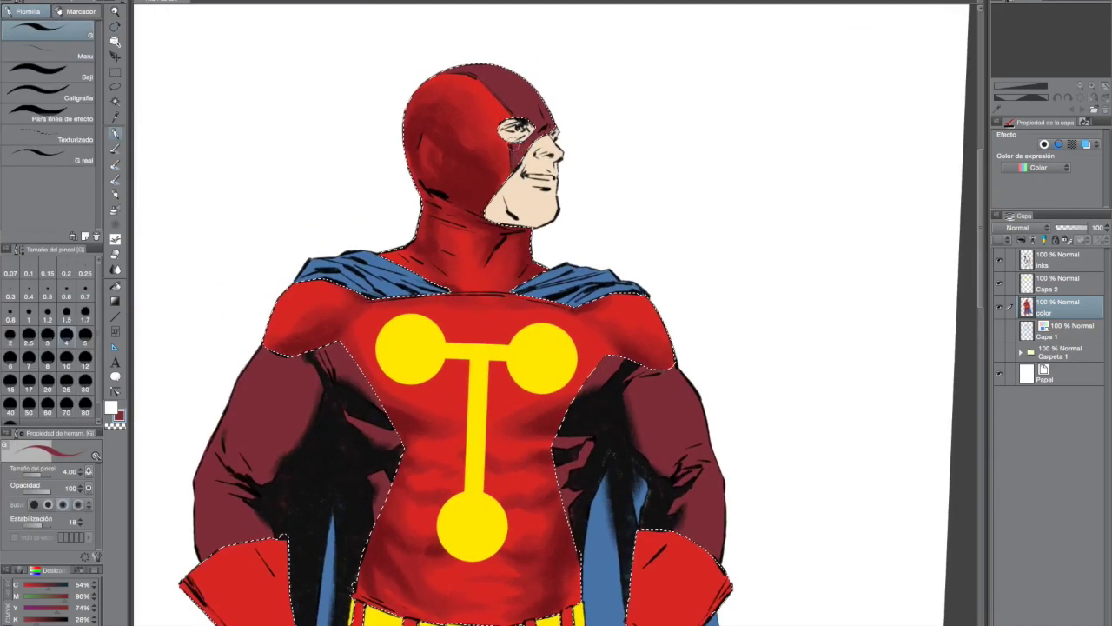
pyautogui.hotkey('ctrl', 'd')
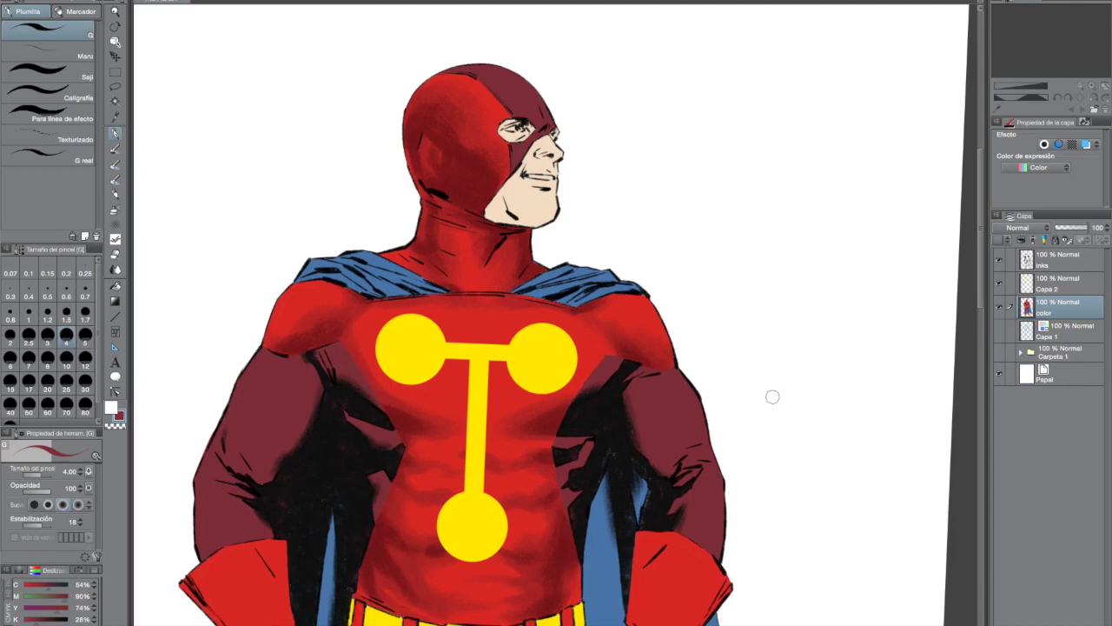
# Select the maroon areas of both arms and the mask's front section on the color layer
pyautogui.click(115, 102)
pyautogui.click(232, 447)
pyautogui.click(230, 452)
pyautogui.keyDown('shift'); pyautogui.click(678, 422); pyautogui.keyUp('shift')
pyautogui.keyDown('shift'); pyautogui.click(514, 87); pyautogui.keyUp('shift')
# Start shading the upper arms with the pincel seco4 brush at size 12.00 in a darker maroon of C 65, M 90, Y 74
pyautogui.moveTo(634, 396)
pyautogui.mouseDown()
pyautogui.moveTo(623, 179)
pyautogui.moveTo(564, 339)
pyautogui.mouseUp()
pyautogui.click(115, 150)
pyautogui.click(116, 193)
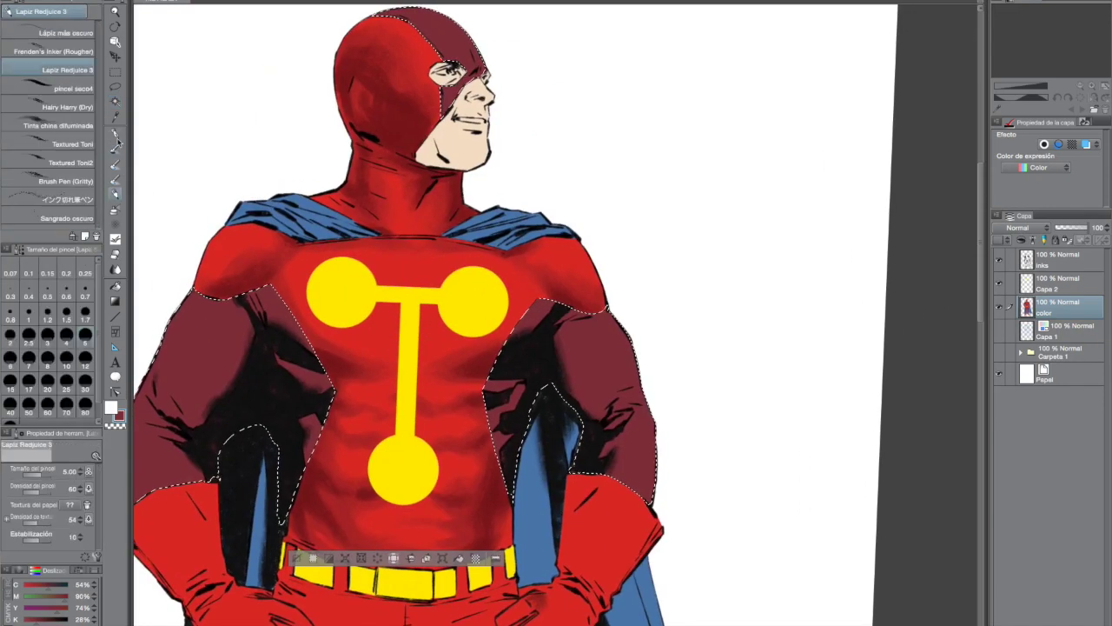
pyautogui.moveTo(979, 296); pyautogui.dragTo(980, 319)
pyautogui.moveTo(48, 587); pyautogui.dragTo(53, 587)
pyautogui.moveTo(262, 215)
pyautogui.mouseDown()
pyautogui.moveTo(278, 276)
pyautogui.moveTo(295, 290)
pyautogui.moveTo(286, 272)
pyautogui.moveTo(320, 282)
pyautogui.moveTo(257, 214)
pyautogui.mouseUp()
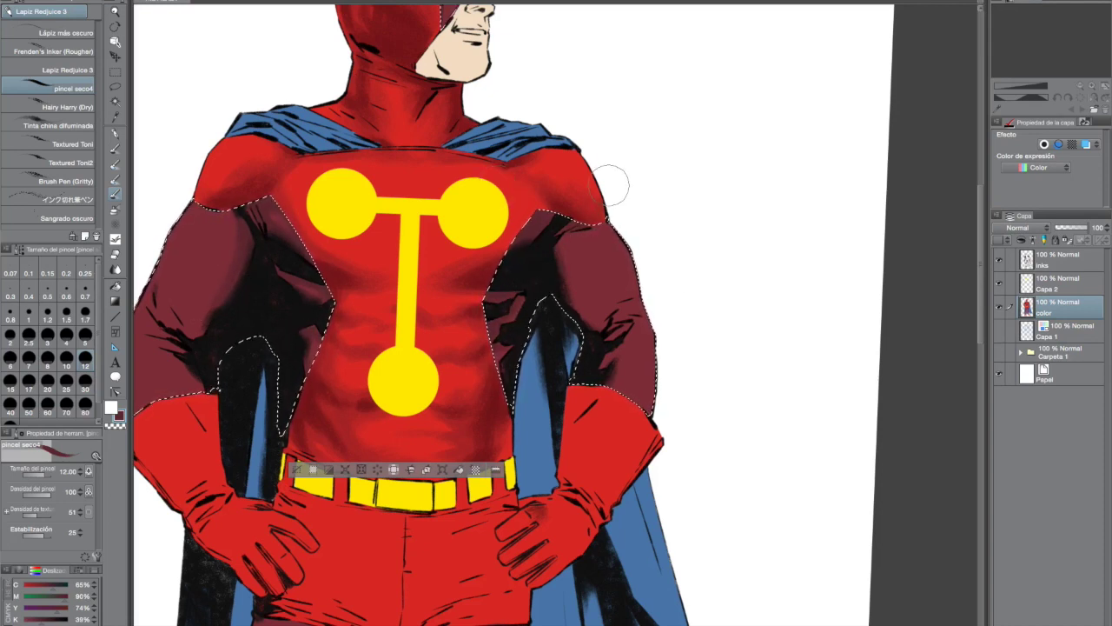
pyautogui.moveTo(167, 245)
pyautogui.mouseDown()
pyautogui.moveTo(241, 193)
pyautogui.moveTo(185, 228)
pyautogui.mouseUp()
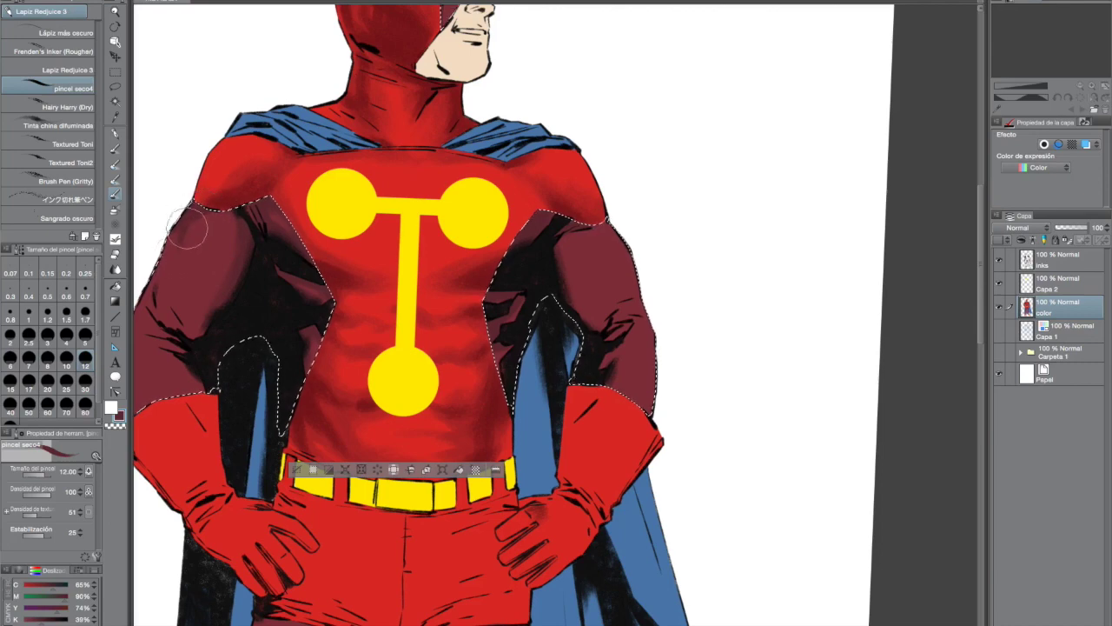
# Extend the darker maroon shading around the muscles of both upper arms and forearms
pyautogui.hotkey('shift', 'space')
pyautogui.moveTo(159, 335)
pyautogui.mouseDown()
pyautogui.moveTo(178, 187)
pyautogui.moveTo(240, 548)
pyautogui.mouseUp()
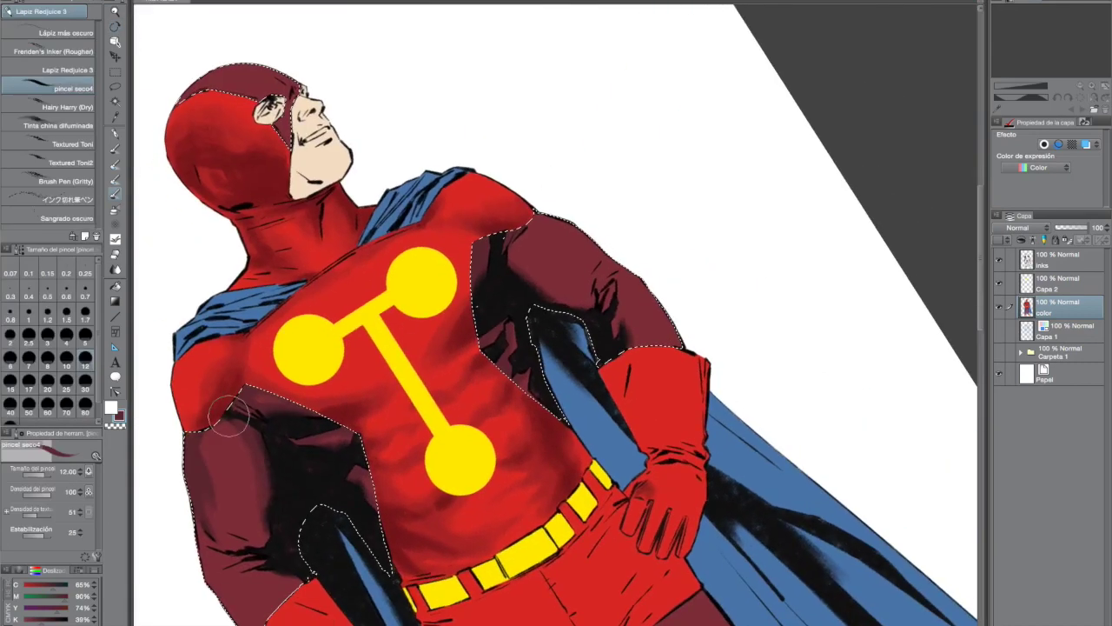
pyautogui.hotkey('shift', 'space')
pyautogui.moveTo(210, 478); pyautogui.dragTo(165, 272)
pyautogui.press('space')
pyautogui.moveTo(508, 486); pyautogui.dragTo(651, 553)
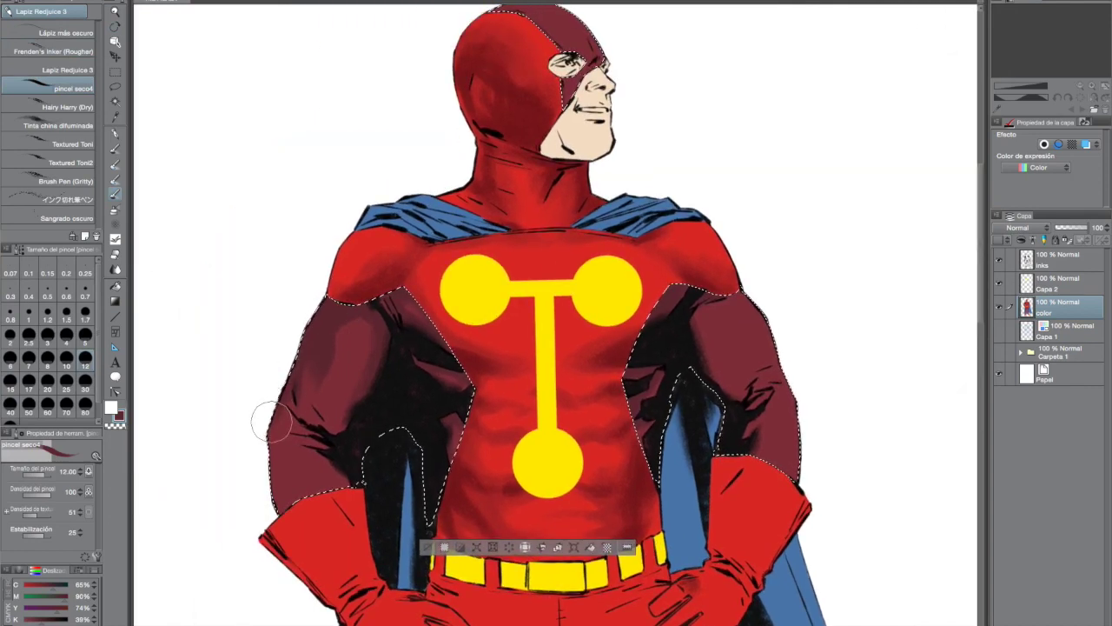
pyautogui.moveTo(270, 464)
pyautogui.mouseDown()
pyautogui.moveTo(330, 366)
pyautogui.moveTo(334, 465)
pyautogui.moveTo(290, 442)
pyautogui.moveTo(330, 450)
pyautogui.moveTo(318, 437)
pyautogui.moveTo(343, 423)
pyautogui.moveTo(318, 402)
pyautogui.moveTo(282, 399)
pyautogui.moveTo(335, 334)
pyautogui.mouseUp()
pyautogui.moveTo(721, 356)
pyautogui.mouseDown()
pyautogui.moveTo(738, 399)
pyautogui.moveTo(755, 356)
pyautogui.moveTo(691, 315)
pyautogui.moveTo(697, 339)
pyautogui.moveTo(711, 293)
pyautogui.moveTo(699, 306)
pyautogui.moveTo(736, 312)
pyautogui.moveTo(738, 332)
pyautogui.moveTo(749, 326)
pyautogui.moveTo(740, 302)
pyautogui.moveTo(760, 388)
pyautogui.moveTo(755, 347)
pyautogui.moveTo(717, 307)
pyautogui.mouseUp()
pyautogui.scroll(-4, 782, 278)
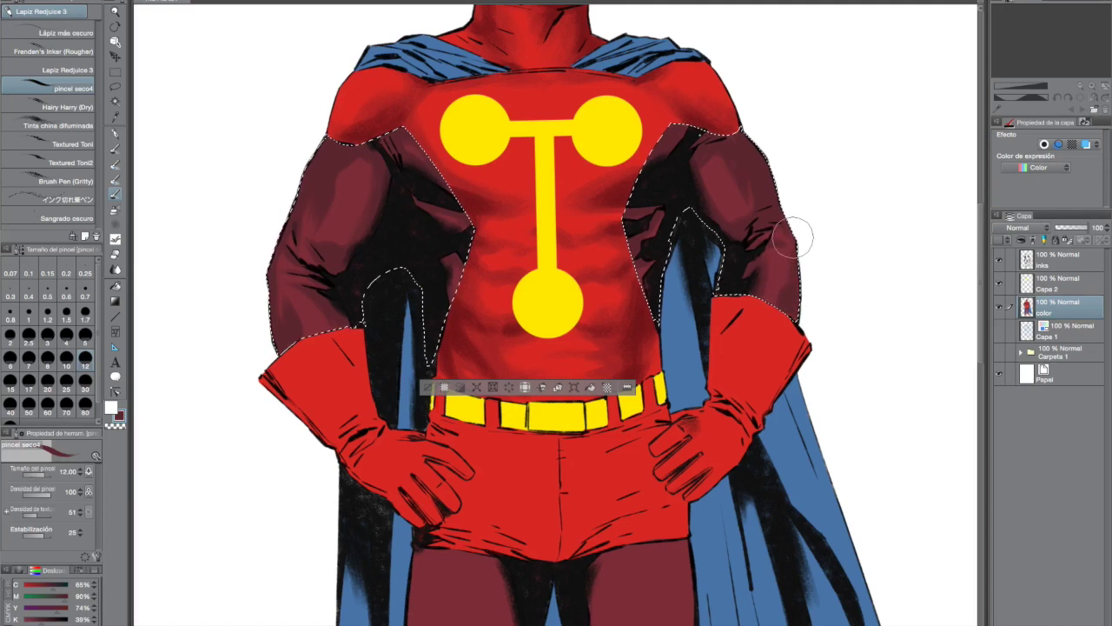
# Deepen the arm shadows at brush size 8.00 with a darker maroon of C 71, M 90, Y 74, K 53
pyautogui.moveTo(52, 587); pyautogui.dragTo(55, 587)
pyautogui.moveTo(41, 621); pyautogui.dragTo(47, 621)
pyautogui.click(49, 361)
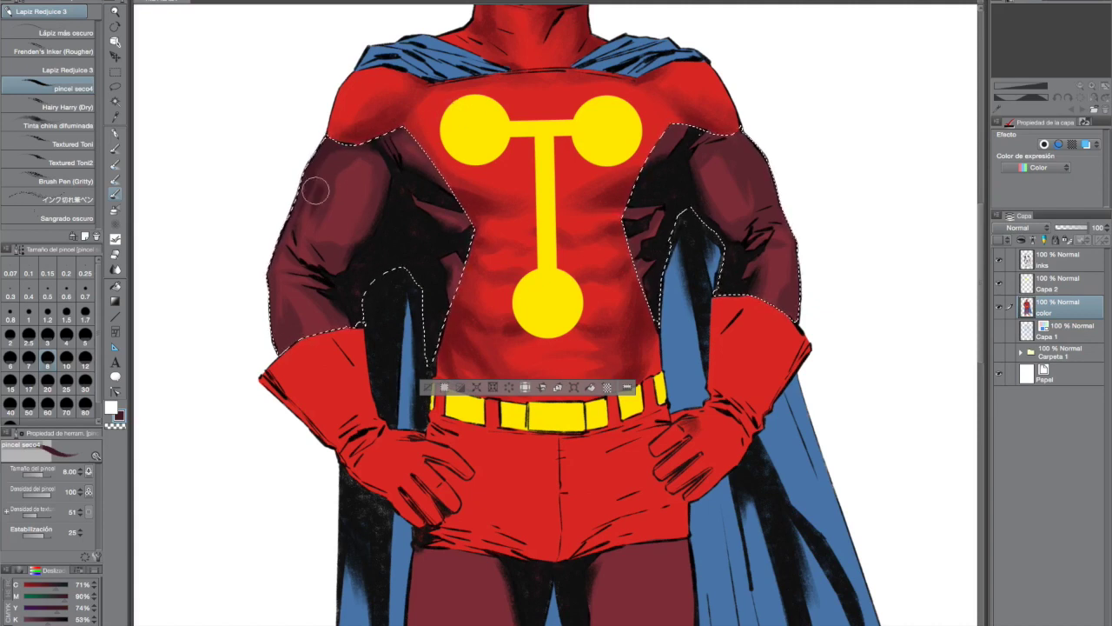
pyautogui.moveTo(412, 152); pyautogui.dragTo(440, 186)
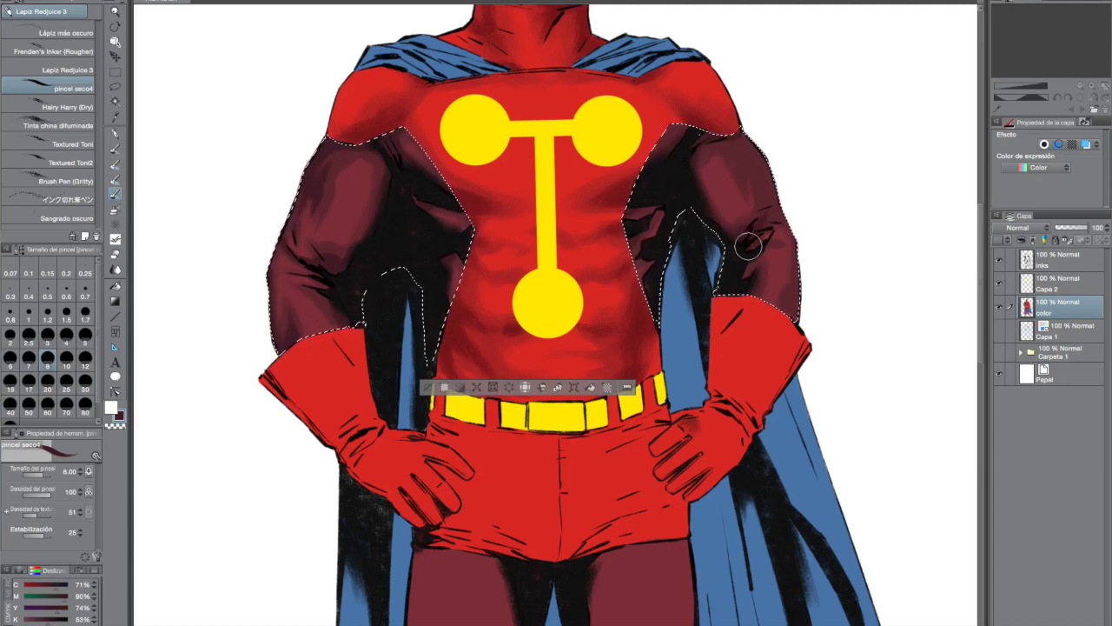
pyautogui.moveTo(766, 163); pyautogui.dragTo(776, 219)
# Add highlights to both arms at brush size 12.00 with a lighter red of C 43, M 90, Y 74, K 0
pyautogui.click(85, 360)
pyautogui.keyDown('alt'); pyautogui.click(346, 209); pyautogui.keyUp('alt')
pyautogui.keyDown('alt'); pyautogui.click(289, 278); pyautogui.keyUp('alt')
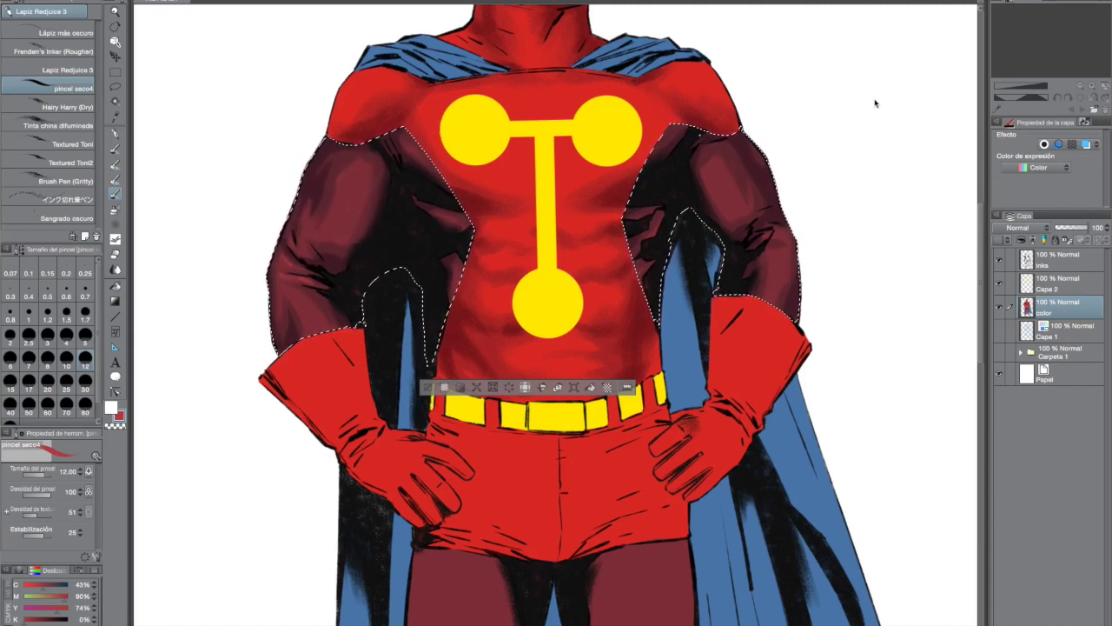
pyautogui.moveTo(338, 185); pyautogui.dragTo(338, 171)
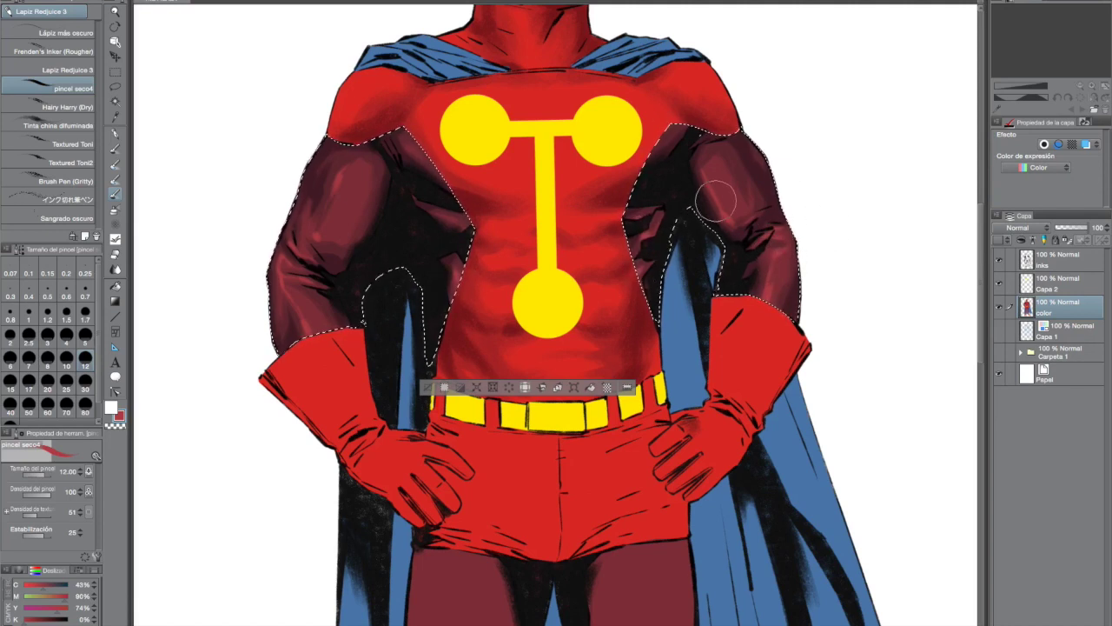
# Clear the selection and hide the emblem layer Capa 2 with the whole figure in view
pyautogui.hotkey('ctrl', '0')
pyautogui.hotkey('ctrl', 'd')
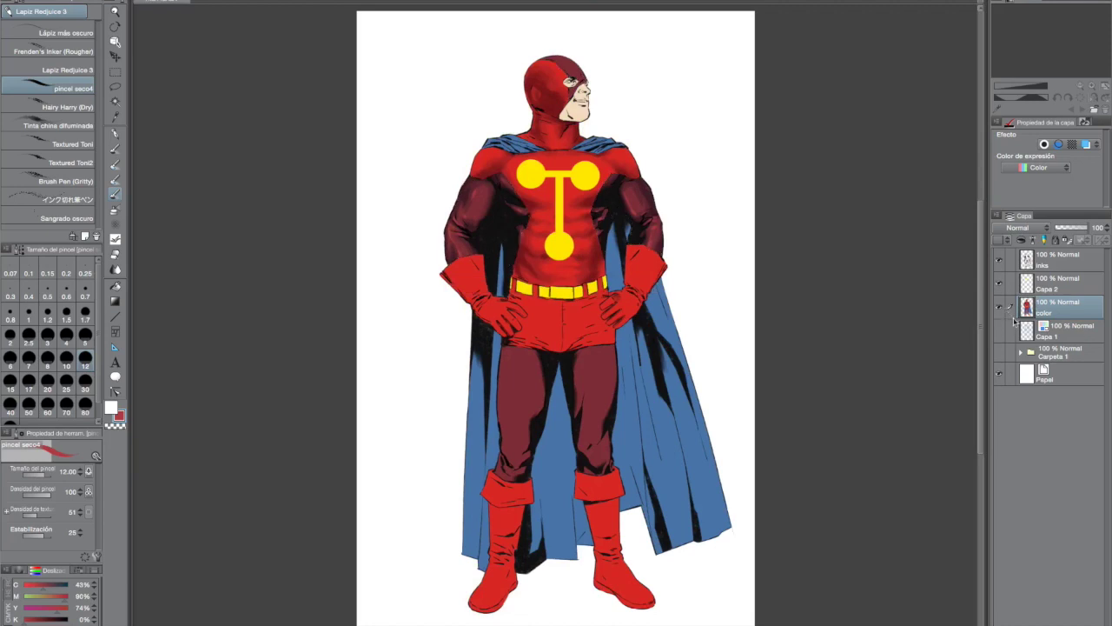
pyautogui.click(1001, 283)
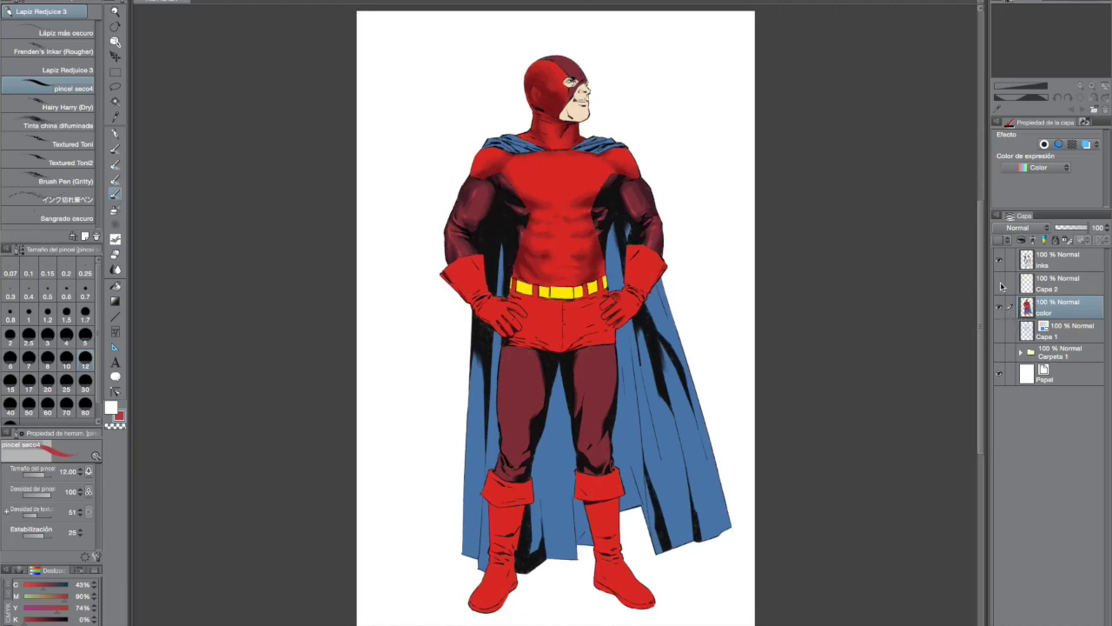
# Show the emblem layer Capa 2 and fill a new layer above the inks with the Cielo azul gradient across the page
pyautogui.click(1001, 283)
pyautogui.click(1064, 261)
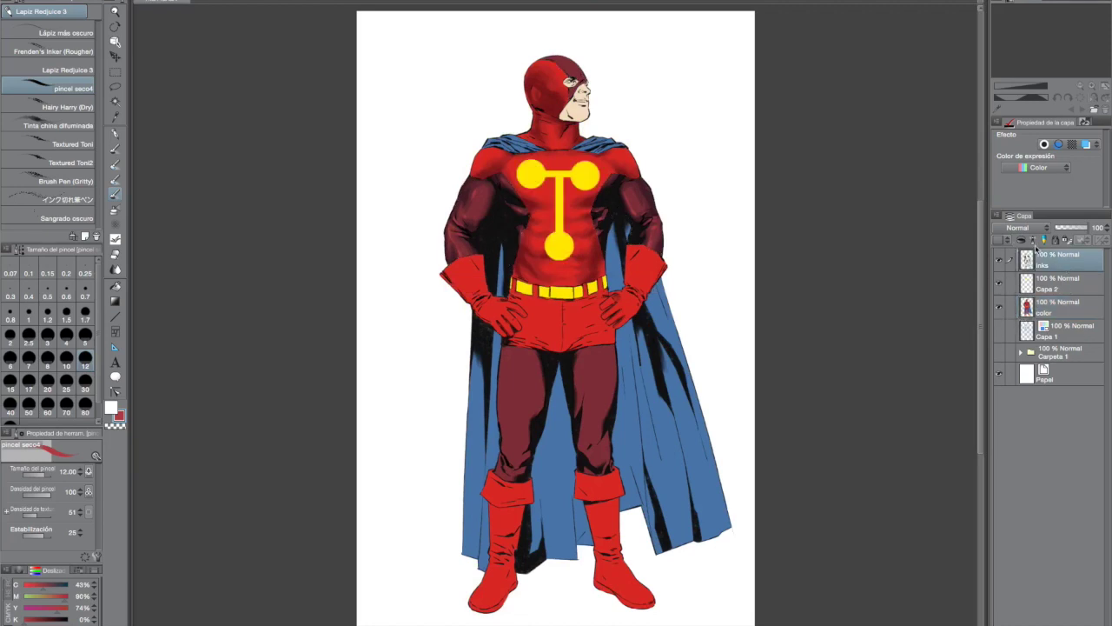
pyautogui.click(999, 239)
pyautogui.click(116, 303)
pyautogui.click(87, 107)
pyautogui.press('r')
pyautogui.moveTo(415, 425); pyautogui.dragTo(371, 413)
pyautogui.click(116, 301)
pyautogui.moveTo(460, 18); pyautogui.dragTo(722, 625)
# Set the gradient layer's blending mode to Aclarar at 24% opacity and preview the figure without the panels
pyautogui.click(1028, 227)
pyautogui.click(1008, 309)
pyautogui.moveTo(1086, 228); pyautogui.dragTo(1060, 227)
pyautogui.click(1028, 228)
pyautogui.click(1005, 321)
pyautogui.click(1026, 228)
pyautogui.click(1016, 379)
pyautogui.click(1028, 228)
pyautogui.click(1018, 391)
pyautogui.click(1034, 228)
pyautogui.click(1016, 325)
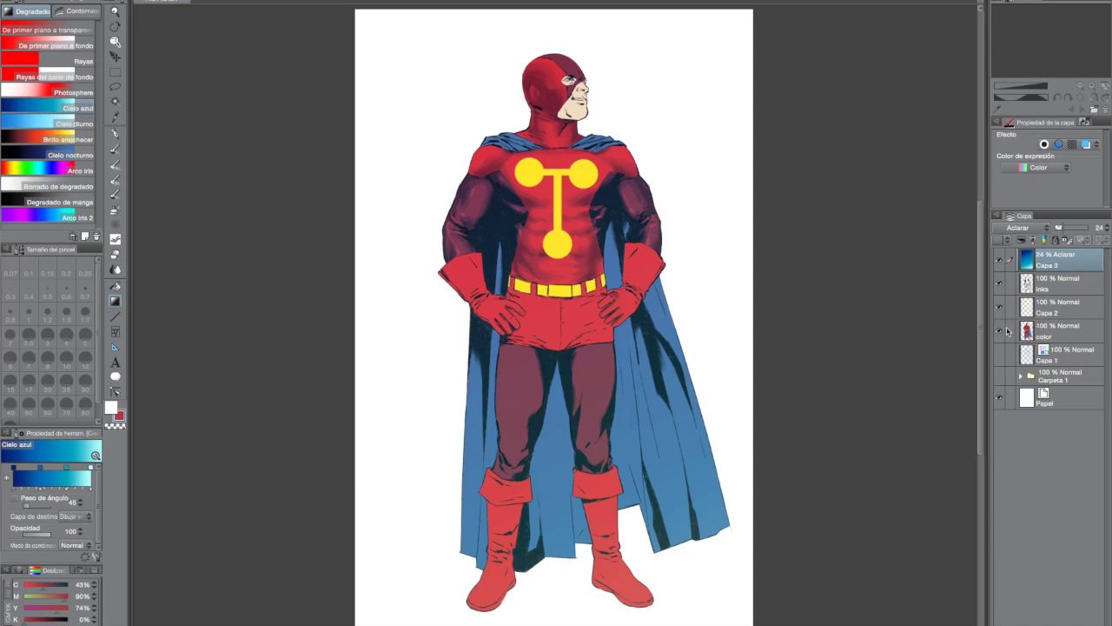
pyautogui.press('Tab')
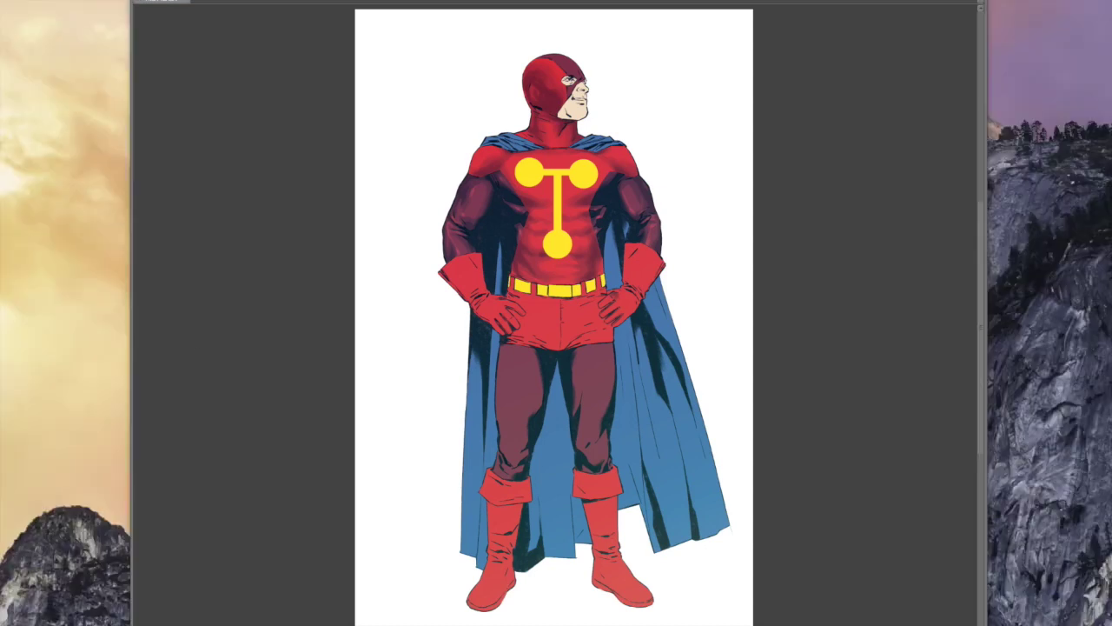
pyautogui.press('Tab')
# Hide the gradient layer and auto-select the face's skin area on the color layer
pyautogui.click(999, 259)
pyautogui.click(1057, 331)
pyautogui.press('w')
pyautogui.click(574, 110)
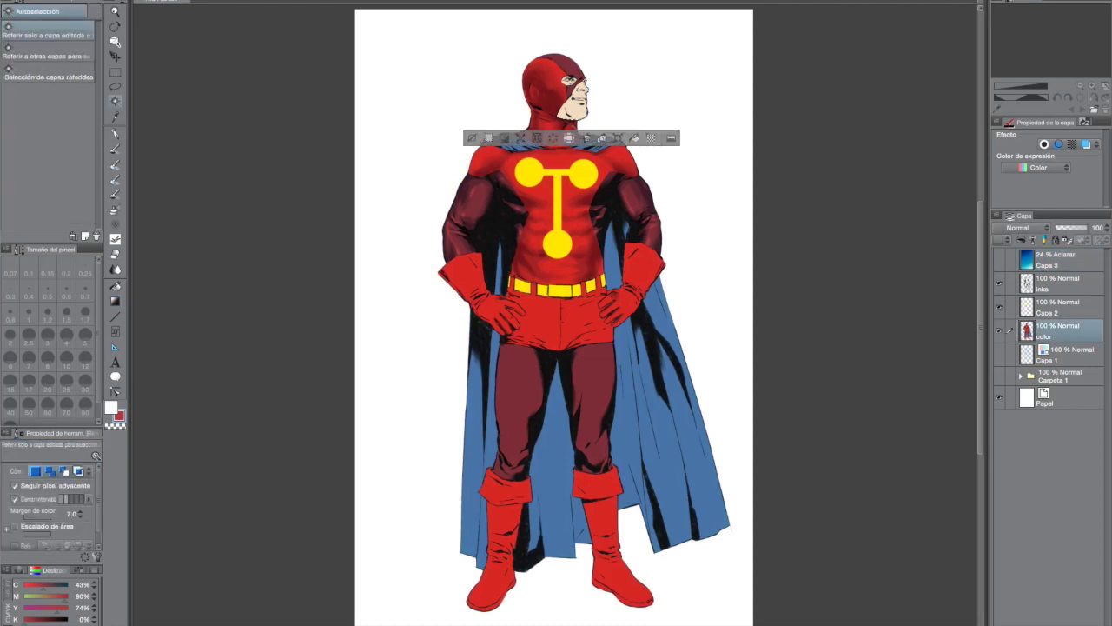
pyautogui.hotkey('ctrl', '+')
pyautogui.hotkey('ctrl', '+')
pyautogui.hotkey('ctrl', '+')
pyautogui.click(636, 332)
pyautogui.hotkey('ctrl', 'z')
pyautogui.moveTo(599, 148); pyautogui.dragTo(522, 558)
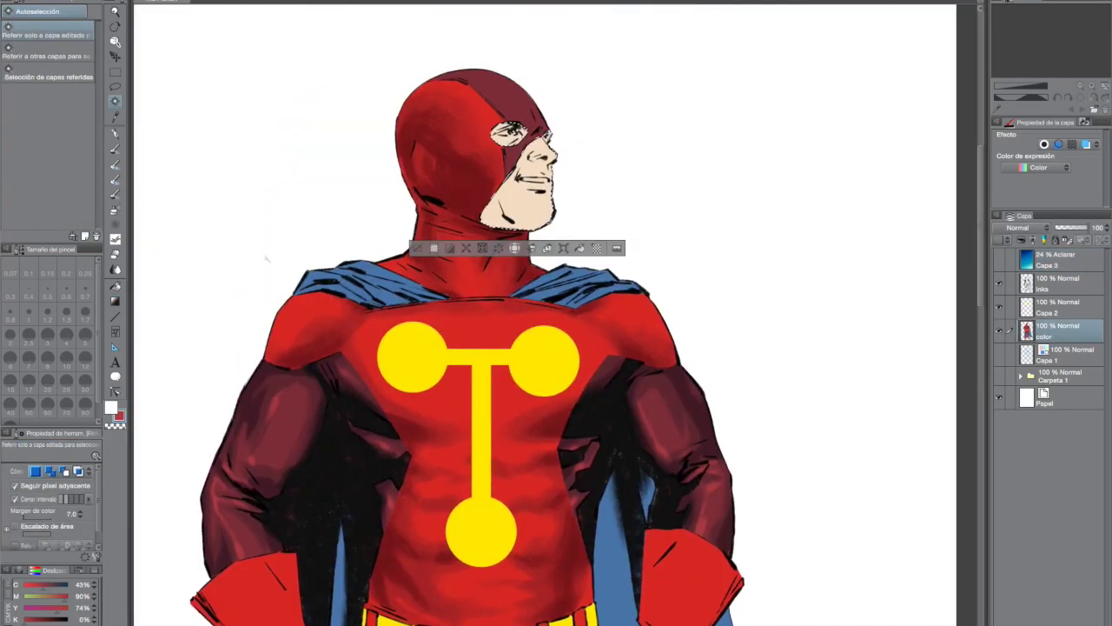
# Shade the face with pincel seco4 at sizes 7.00 and 5.00, using a darker skin tone of C 18, M 23, Y 27, K 18
pyautogui.click(117, 191)
pyautogui.click(29, 359)
pyautogui.keyDown('alt'); pyautogui.click(524, 195); pyautogui.keyUp('alt')
pyautogui.moveTo(25, 620); pyautogui.dragTo(33, 589)
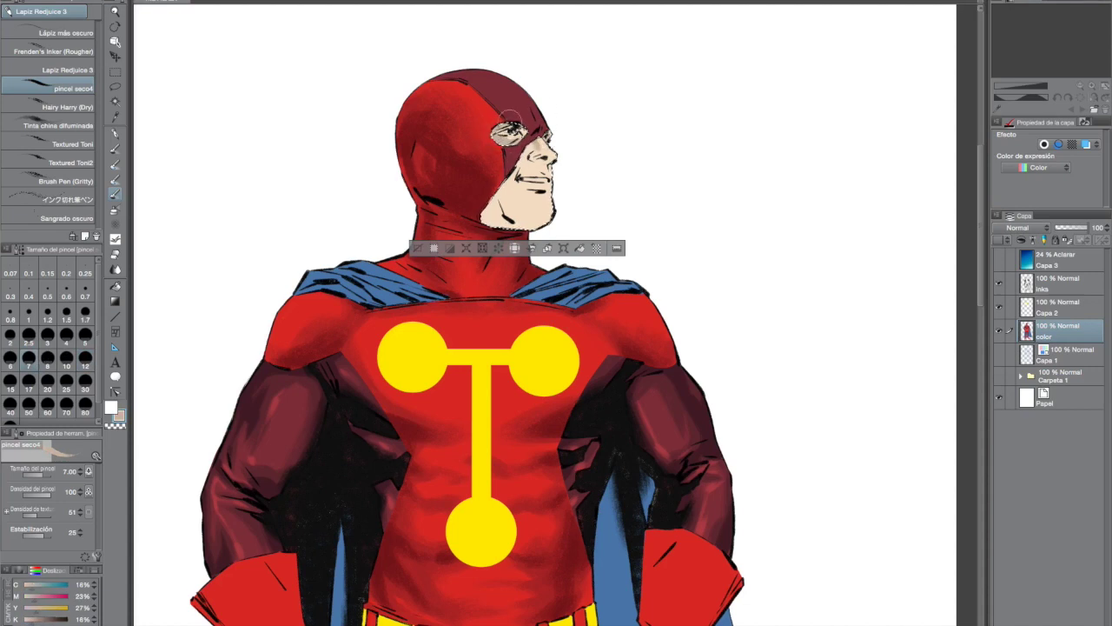
pyautogui.click(88, 335)
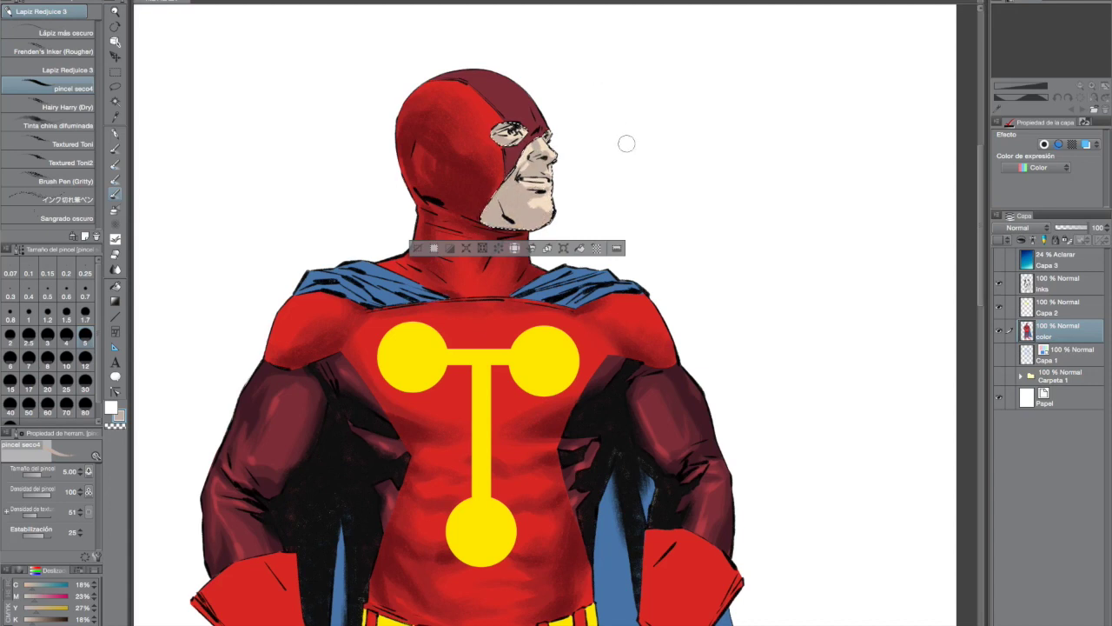
# Deepen the face shadows at brush size 7.00 with darker tones of C 29, M 32, Y 27 at K 27 and K 48
pyautogui.click(36, 619)
pyautogui.click(38, 596)
pyautogui.click(35, 585)
pyautogui.click(29, 359)
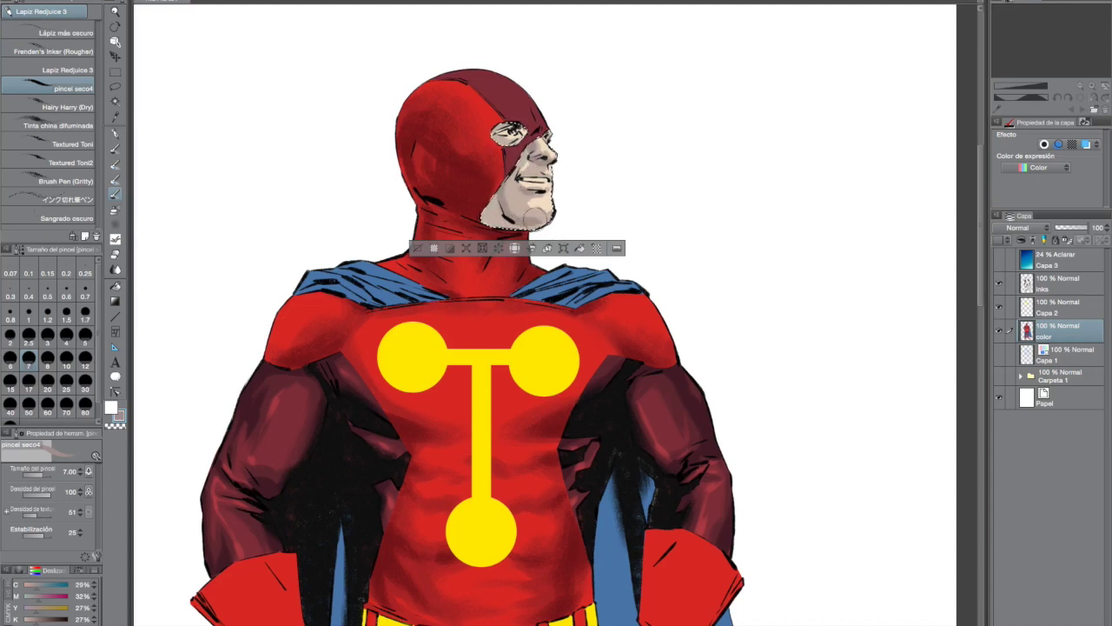
pyautogui.keyDown('alt'); pyautogui.click(489, 188); pyautogui.keyUp('alt')
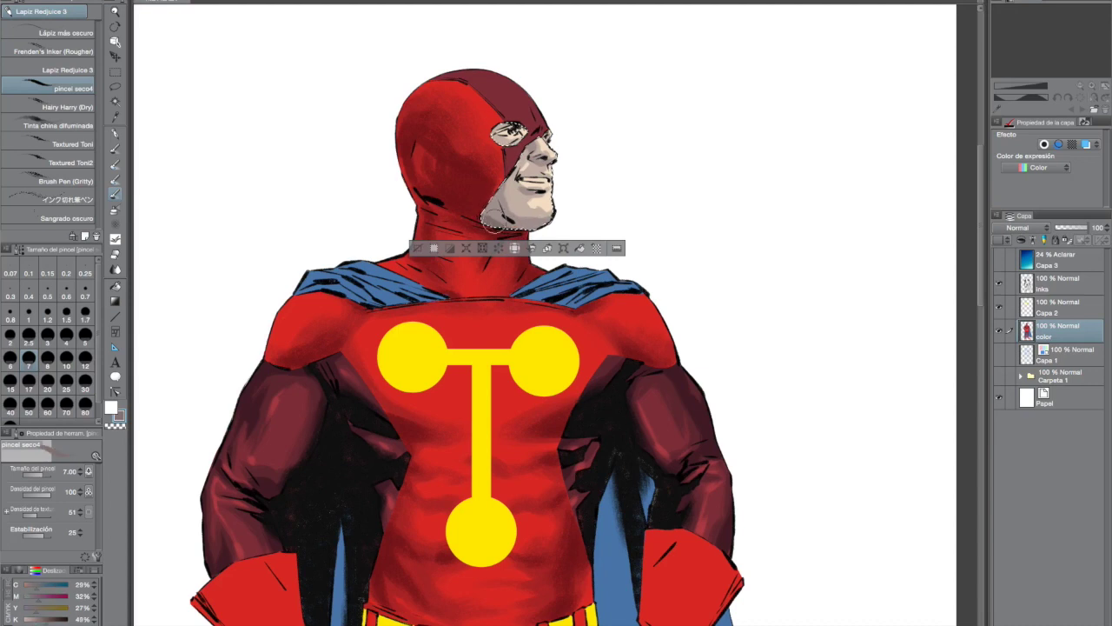
# Blend the shading on the cheek, jaw and chin with skin tones sampled from the face
pyautogui.keyDown('alt'); pyautogui.click(527, 193); pyautogui.keyUp('alt')
pyautogui.keyDown('alt'); pyautogui.click(514, 218); pyautogui.keyUp('alt')
pyautogui.keyDown('alt'); pyautogui.click(537, 208); pyautogui.keyUp('alt')
pyautogui.keyDown('alt'); pyautogui.click(513, 202); pyautogui.keyUp('alt')
# Whiten the teeth at brush size 3.00 with pure white
pyautogui.keyDown('alt'); pyautogui.click(599, 116); pyautogui.keyUp('alt')
pyautogui.click(47, 338)
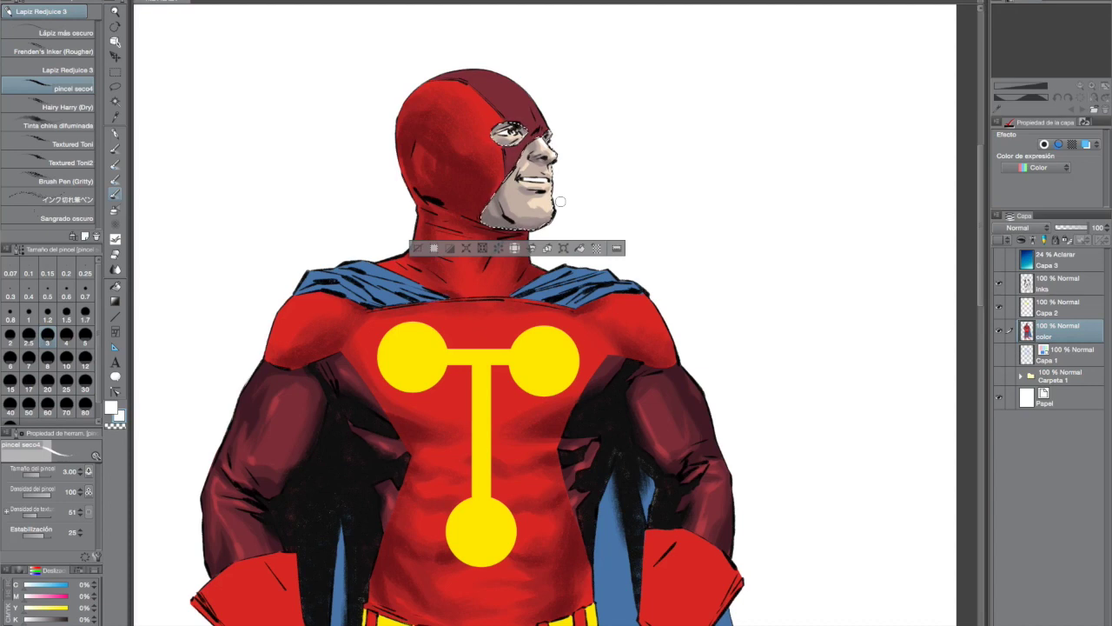
pyautogui.keyDown('alt'); pyautogui.click(553, 170); pyautogui.keyUp('alt')
pyautogui.keyDown('alt'); pyautogui.click(576, 230); pyautogui.keyUp('alt')
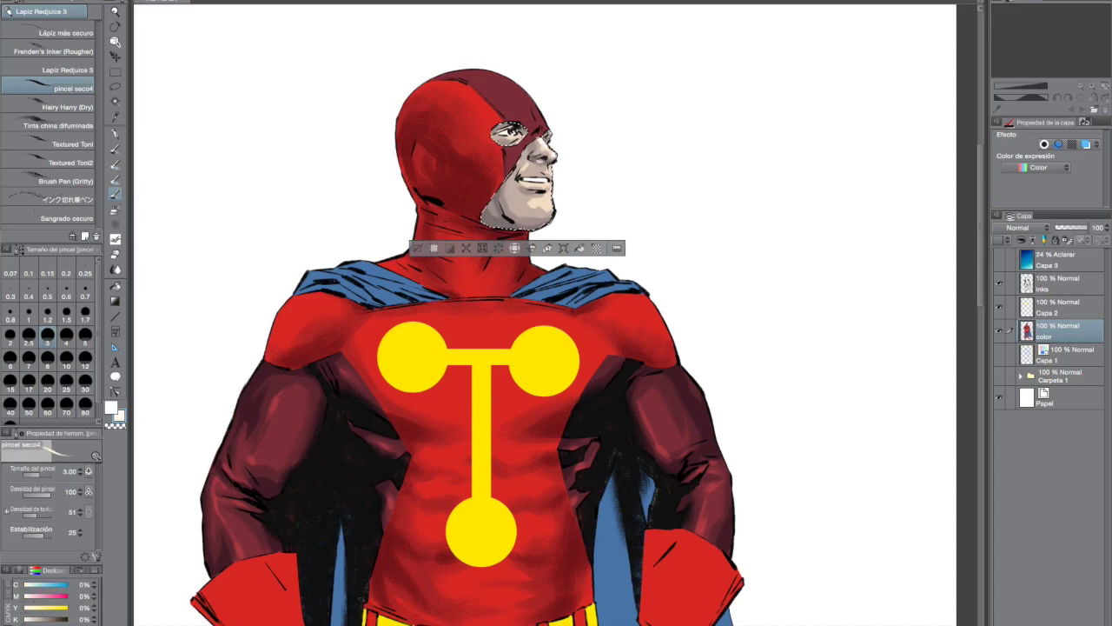
# Refine the lips and the shading around the mouth with tones sampled from the face
pyautogui.keyDown('alt'); pyautogui.click(543, 171); pyautogui.keyUp('alt')
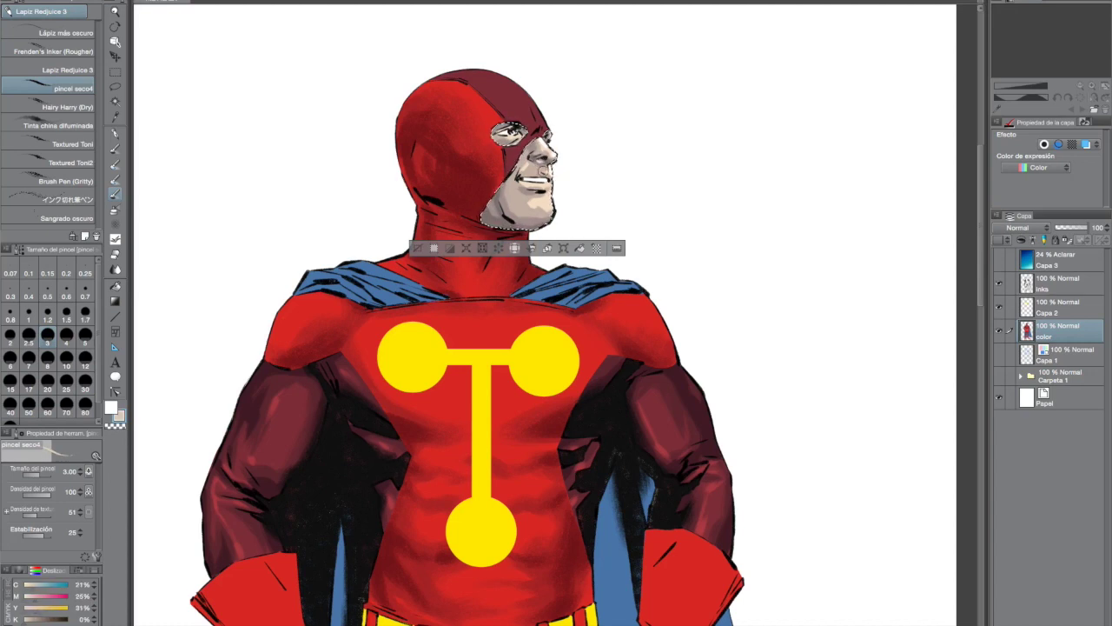
pyautogui.keyDown('alt'); pyautogui.click(527, 173); pyautogui.keyUp('alt')
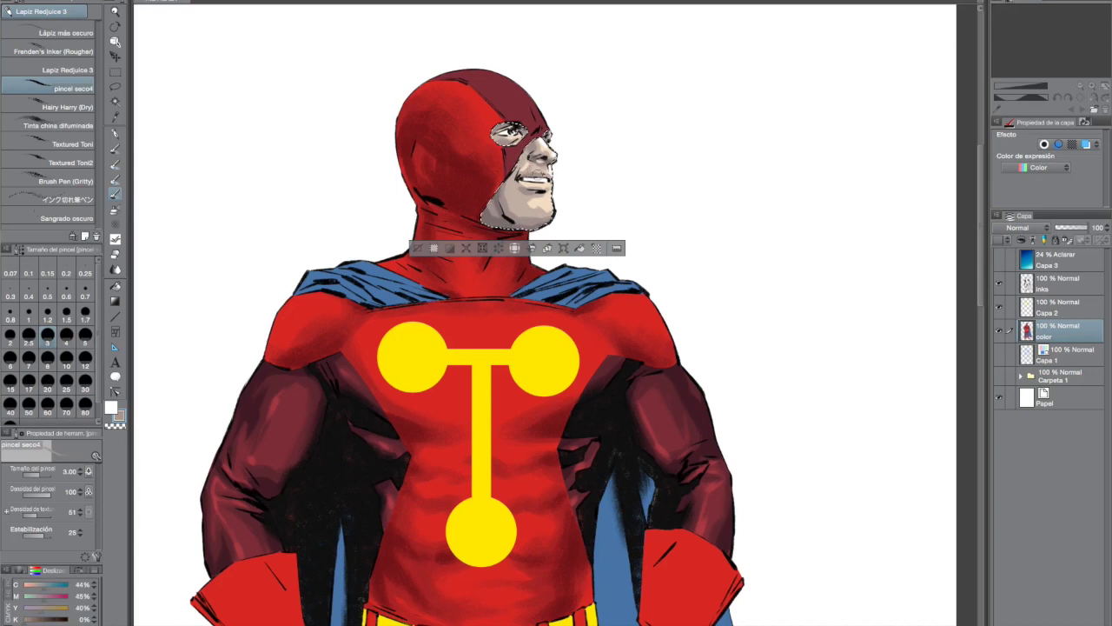
pyautogui.keyDown('alt'); pyautogui.click(540, 172); pyautogui.keyUp('alt')
pyautogui.keyDown('alt'); pyautogui.click(528, 167); pyautogui.keyUp('alt')
pyautogui.keyDown('alt'); pyautogui.click(533, 180); pyautogui.keyUp('alt')
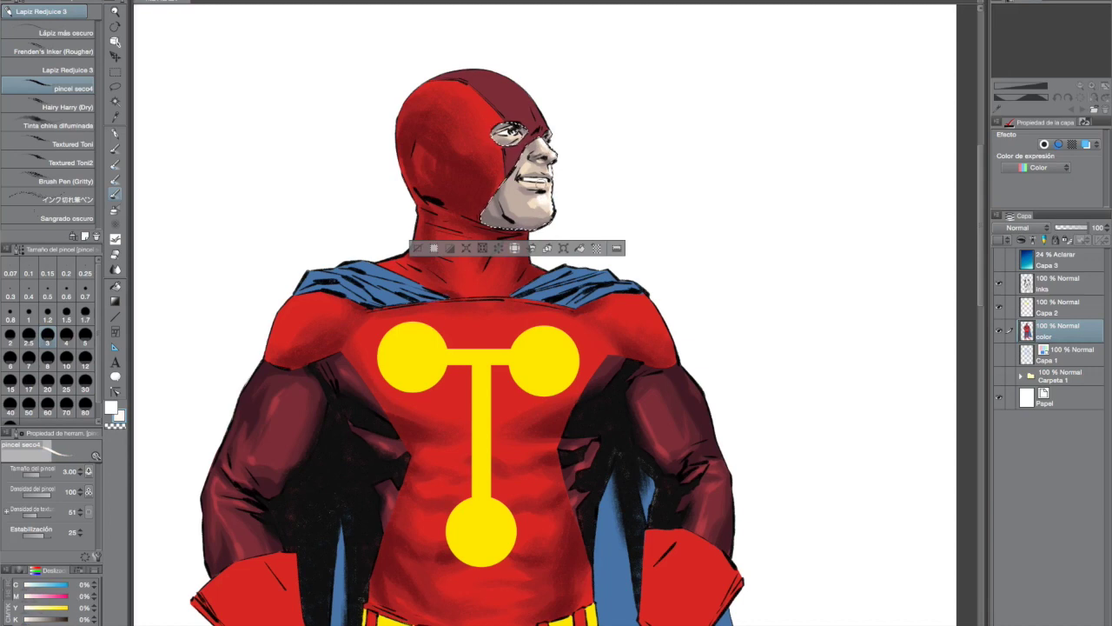
pyautogui.keyDown('alt'); pyautogui.click(536, 169); pyautogui.keyUp('alt')
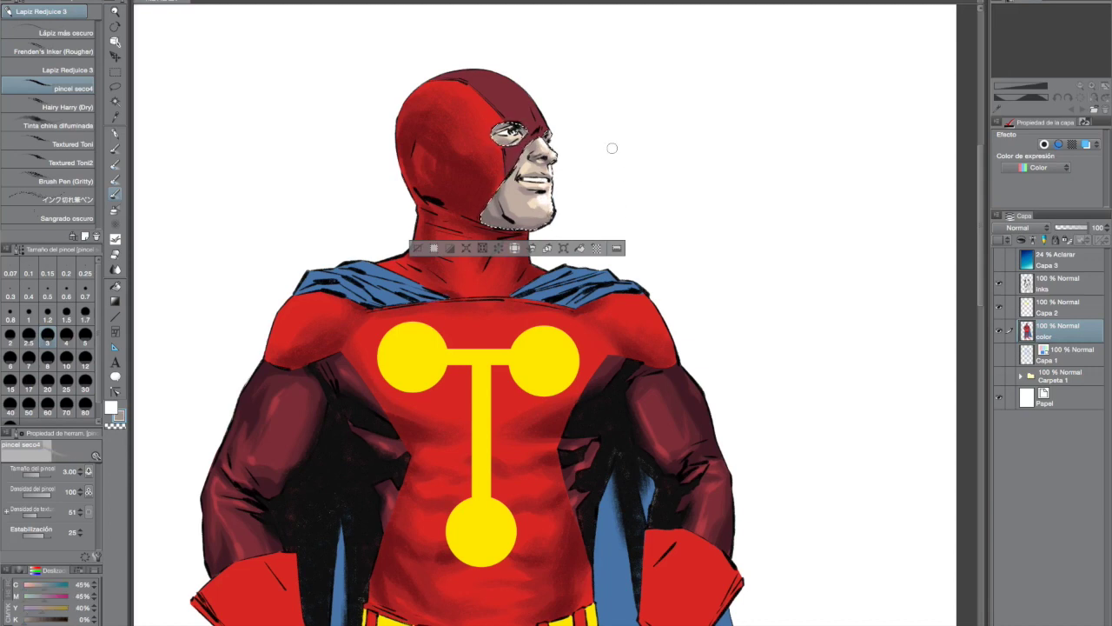
# Soften the shading on the chin with Lapiz Redjuice 3 at size 5.00, using sampled skin tones
pyautogui.click(89, 73)
pyautogui.moveTo(539, 200); pyautogui.dragTo(544, 196)
pyautogui.keyDown('alt'); pyautogui.click(527, 211); pyautogui.keyUp('alt')
pyautogui.keyDown('alt'); pyautogui.click(537, 201); pyautogui.keyUp('alt')
pyautogui.keyDown('alt'); pyautogui.click(530, 206); pyautogui.keyUp('alt')
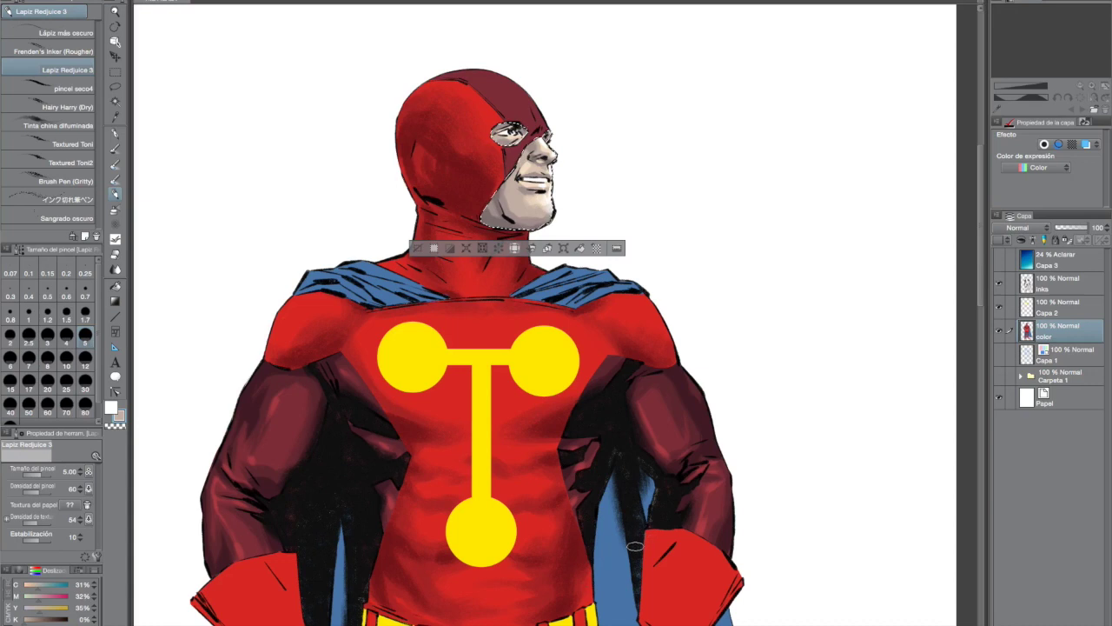
# Clear the face selection and retouch the eye area with pincel seco4 at size 3.00 in sampled tones
pyautogui.hotkey('ctrl', 'd')
pyautogui.keyDown('alt'); pyautogui.click(307, 254); pyautogui.keyUp('alt')
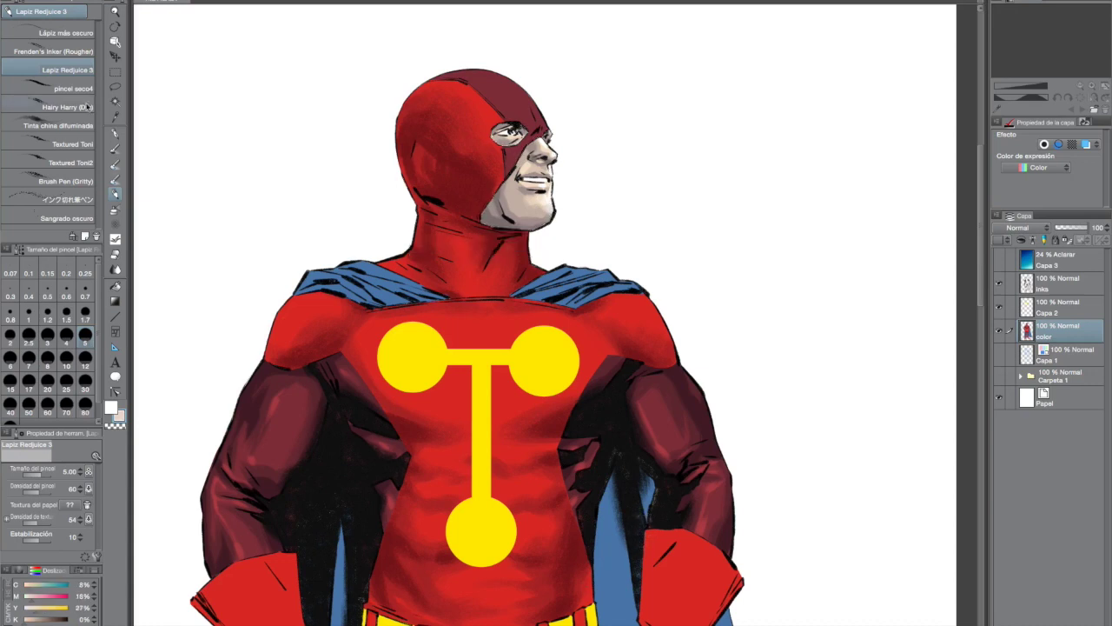
pyautogui.click(86, 90)
pyautogui.click(48, 337)
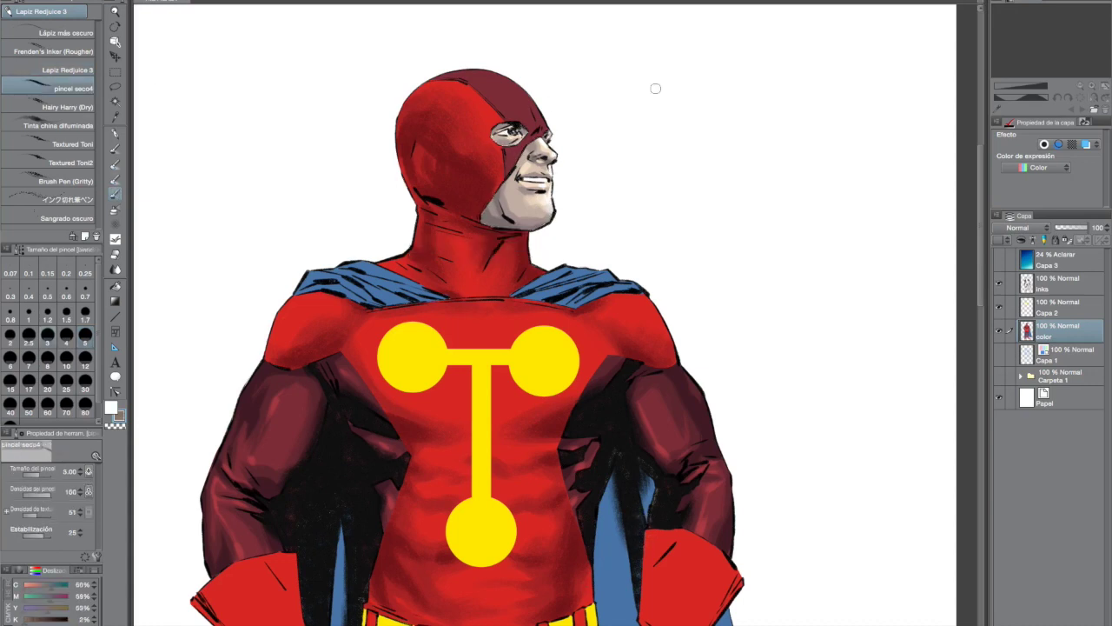
pyautogui.keyDown('alt'); pyautogui.click(519, 132); pyautogui.keyUp('alt')
# Show the gradient layer Capa 3 again and capture a screenshot region around the whole figure
pyautogui.hotkey('ctrl', '0')
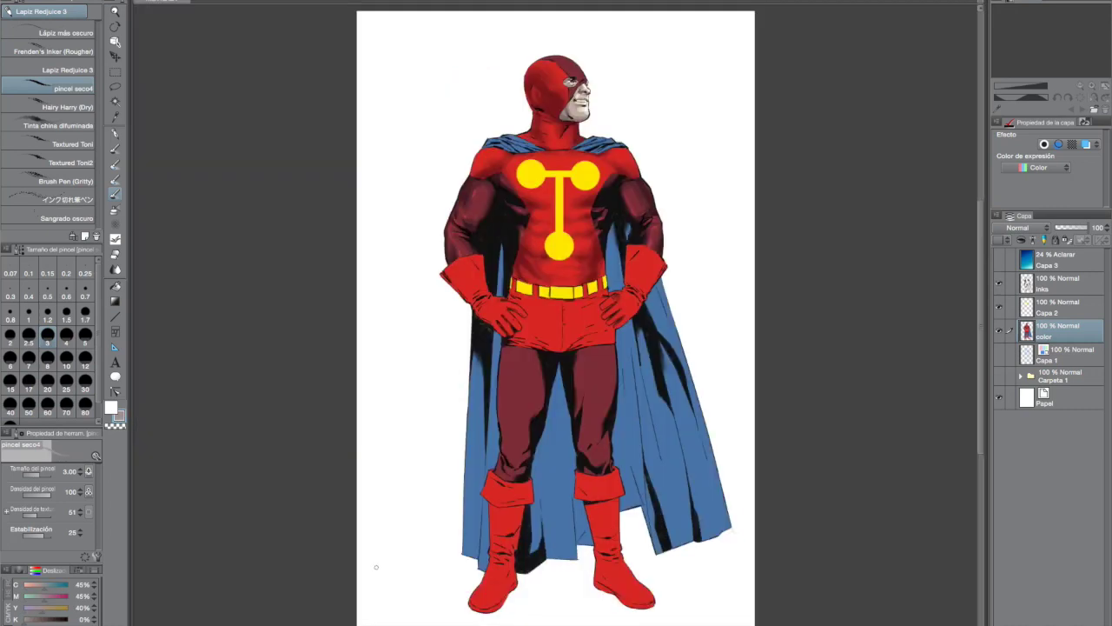
pyautogui.click(1000, 261)
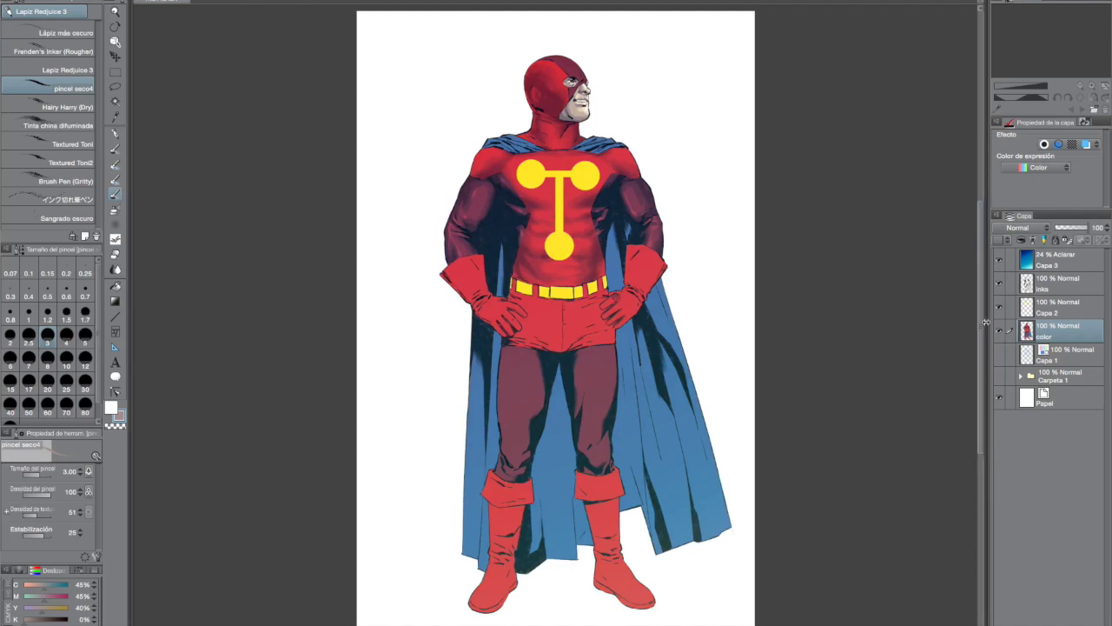
pyautogui.moveTo(435, 426); pyautogui.dragTo(499, 430)
pyautogui.moveTo(651, 336); pyautogui.dragTo(628, 545)
pyautogui.press('shift+super+4')
pyautogui.moveTo(265, 16); pyautogui.dragTo(864, 580)
pyautogui.hotkey('ctrl', '0')
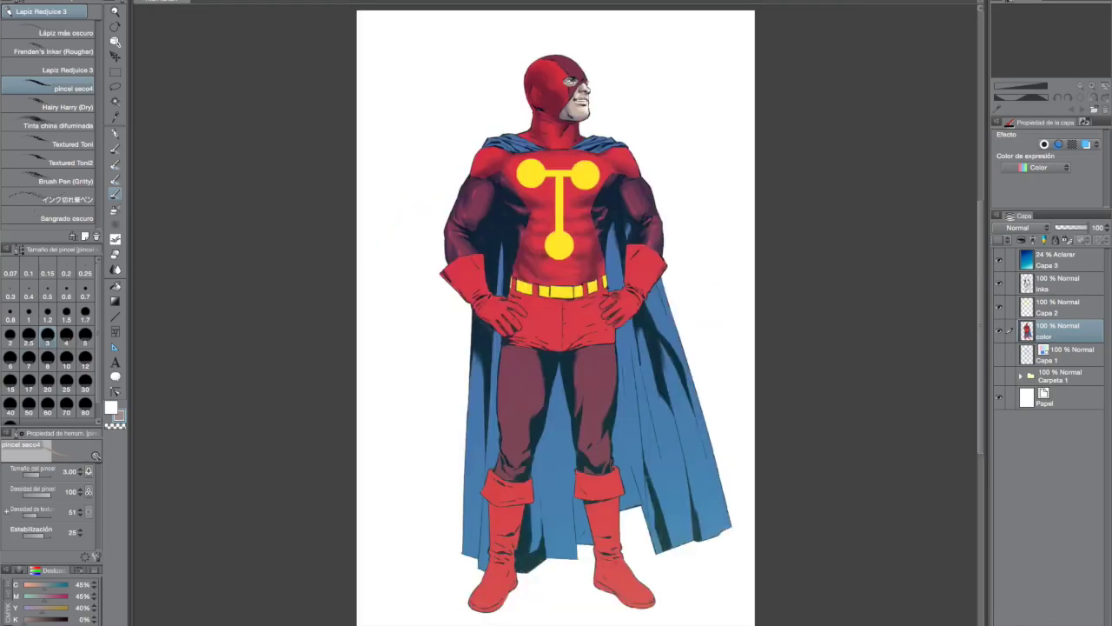